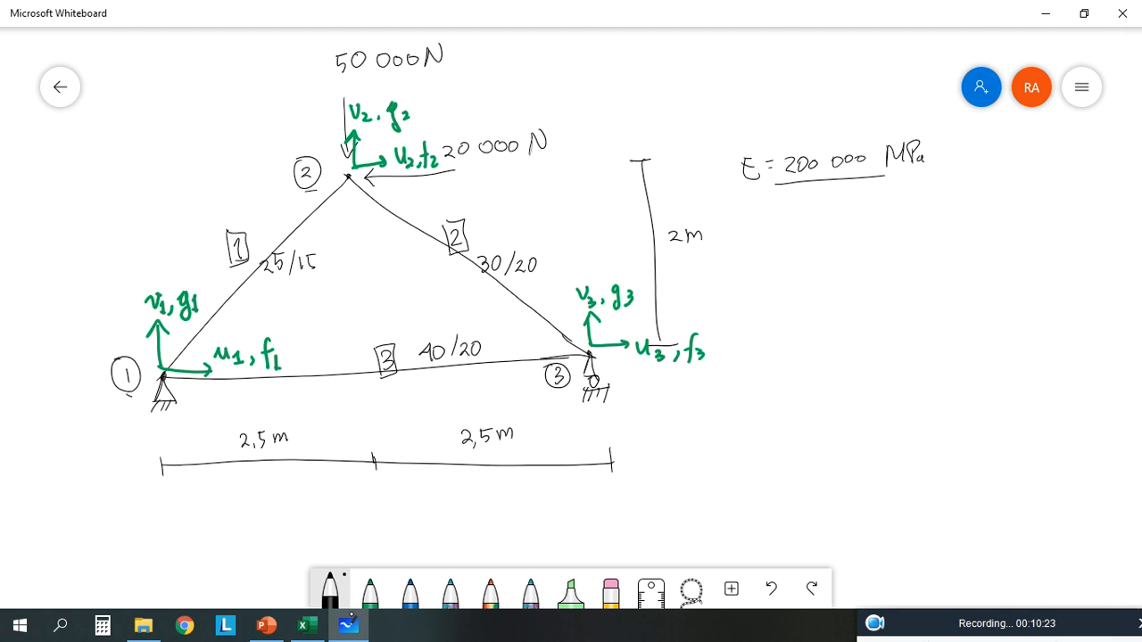
# Underline the member 3 label on the whiteboard truss sketch and switch to the Excel workbook.
pyautogui.moveTo(381, 385); pyautogui.dragTo(399, 386)
pyautogui.click(303, 624)
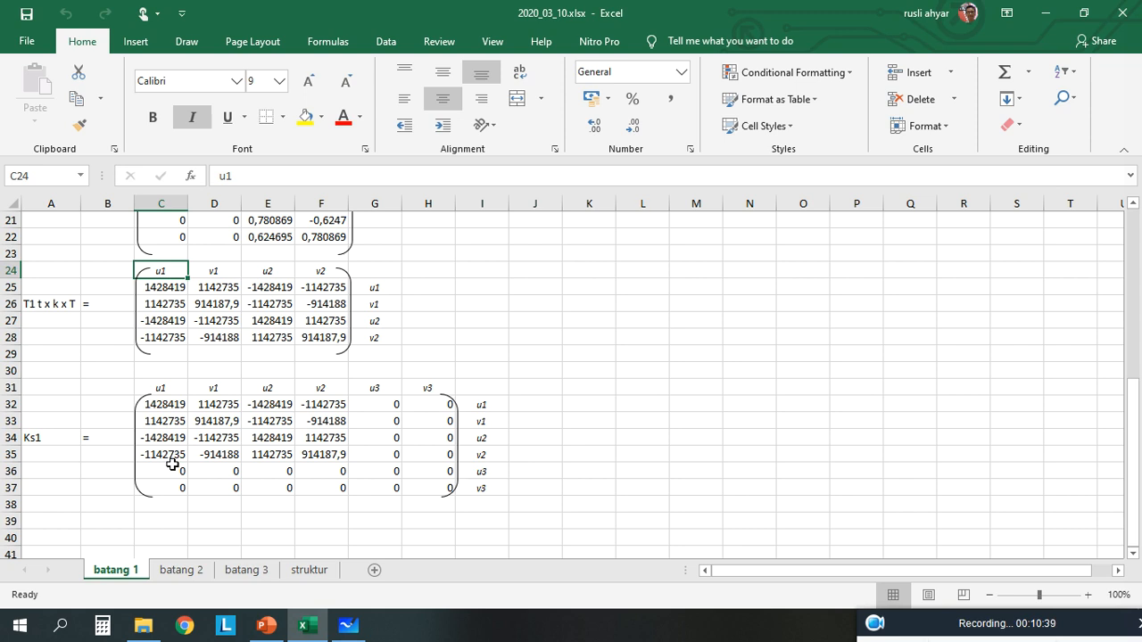
# Review the element, transformation and expanded stiffness matrices on the batang 2 and batang 3 sheets.
pyautogui.click(181, 572)
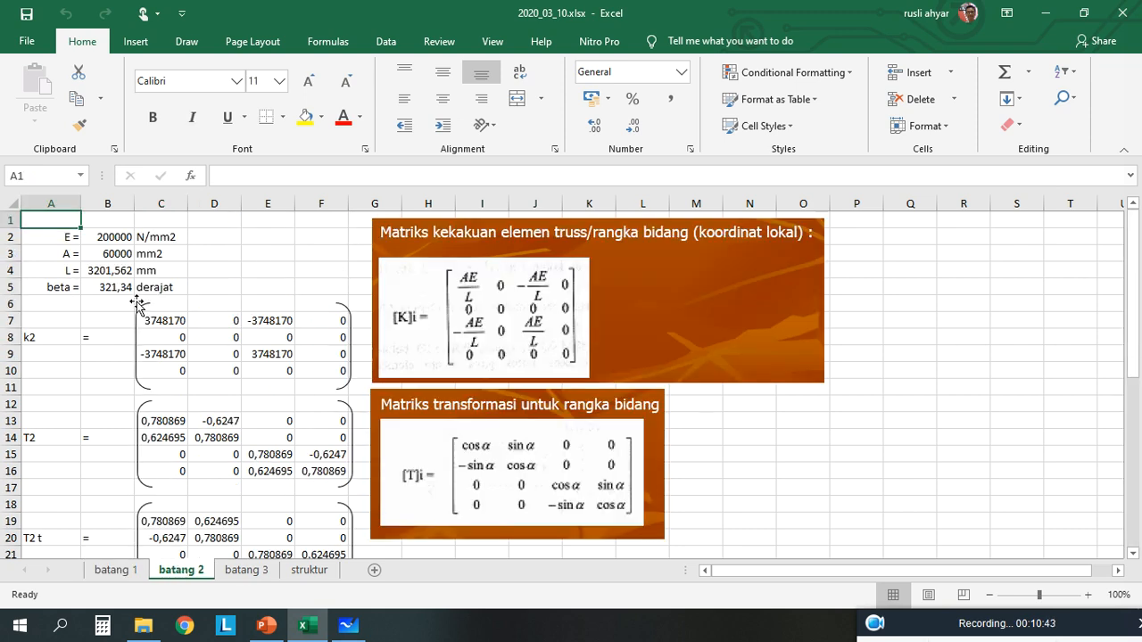
pyautogui.scroll(-6, 138, 303)
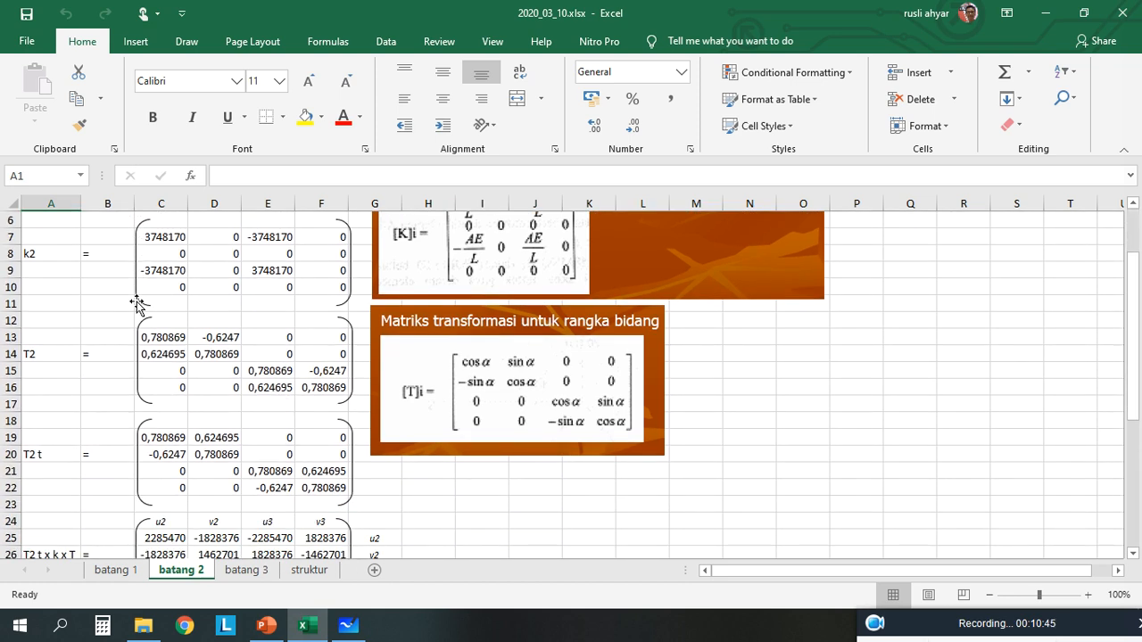
pyautogui.scroll(1, 138, 303)
pyautogui.scroll(-1, 139, 304)
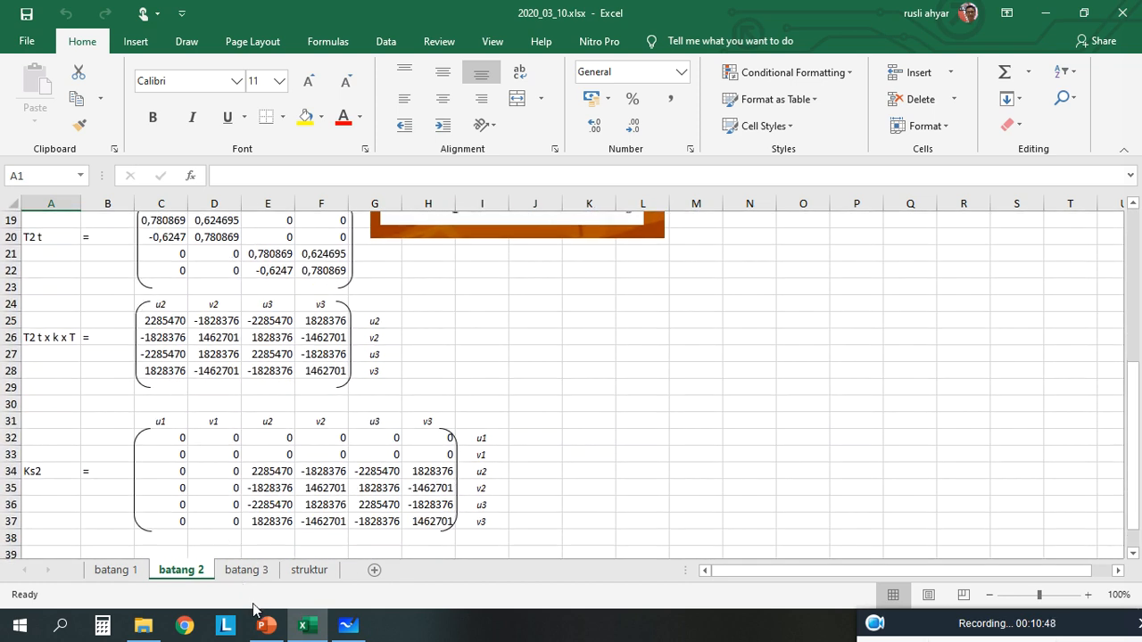
pyautogui.click(243, 567)
pyautogui.scroll(-6, 178, 427)
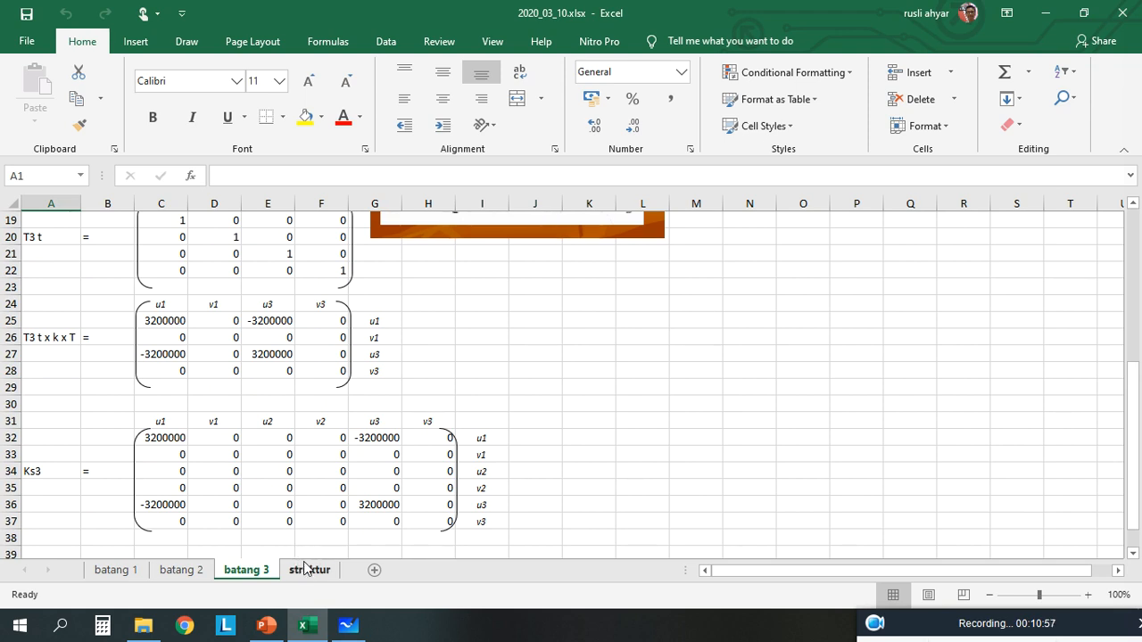
# Compare Ks1, Ks2 and Ks3 across the three batang sheets, and inspect the summed Ks matrix in C3:H8 of the struktur sheet.
pyautogui.click(114, 572)
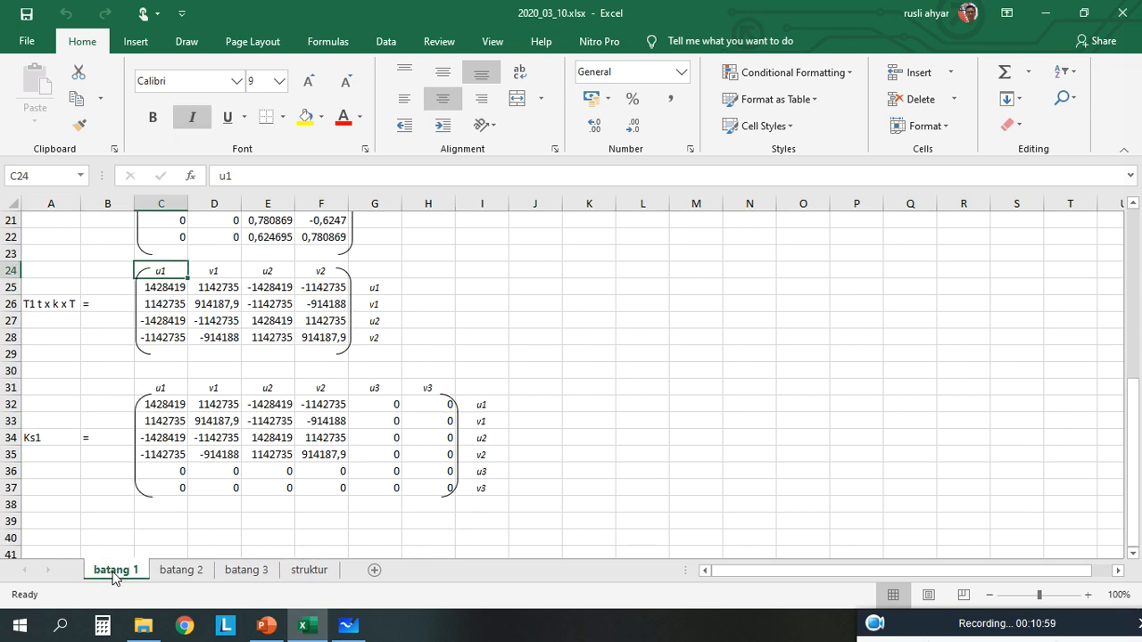
pyautogui.click(173, 571)
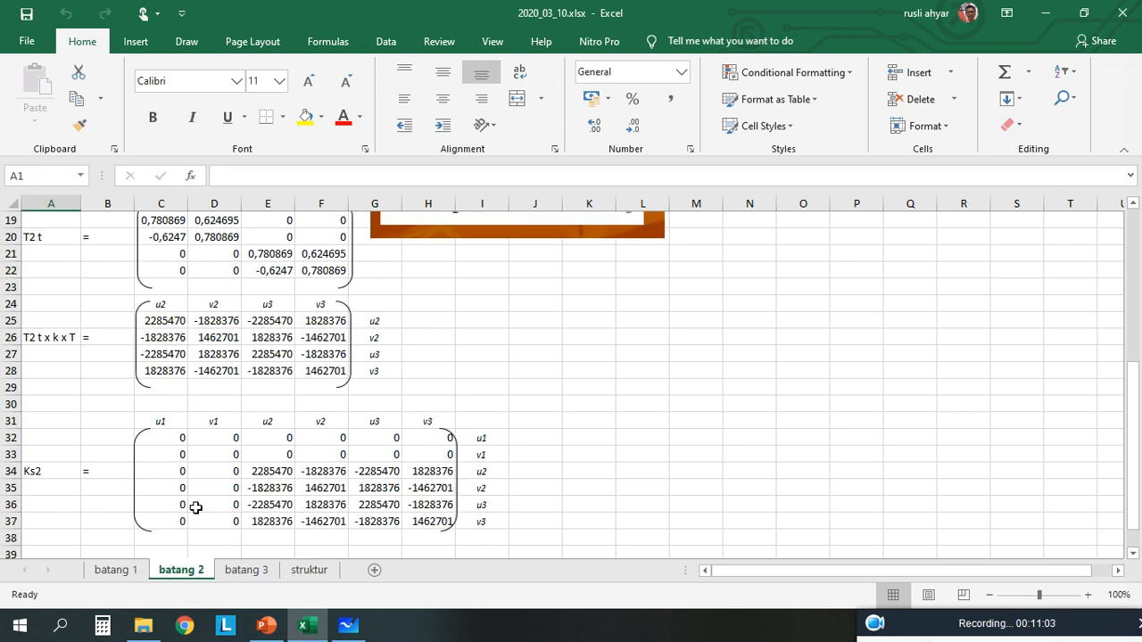
pyautogui.click(237, 571)
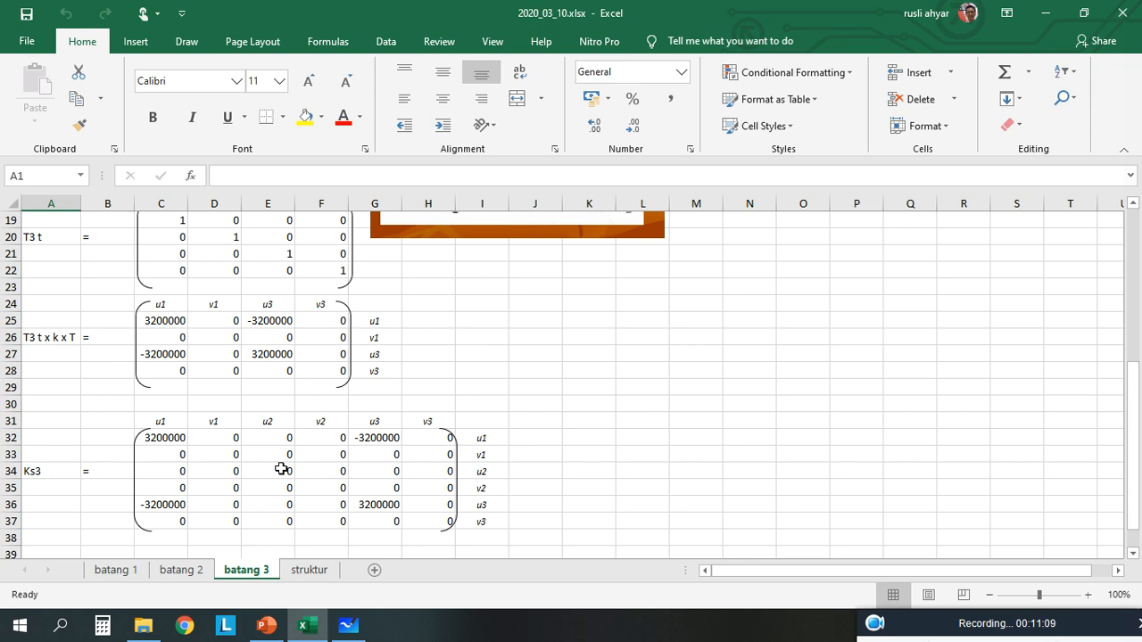
pyautogui.click(301, 573)
pyautogui.moveTo(176, 255); pyautogui.dragTo(467, 340)
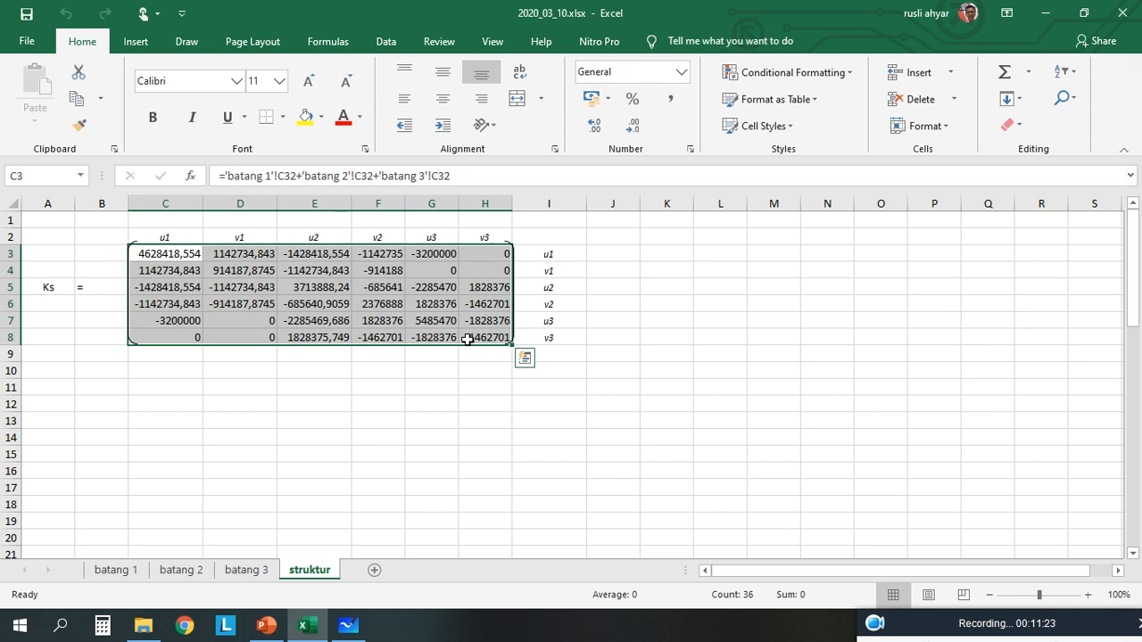
# Switch to PowerPoint to check the direct stiffness method procedure slide, and return to the Excel workbook.
pyautogui.click(267, 627)
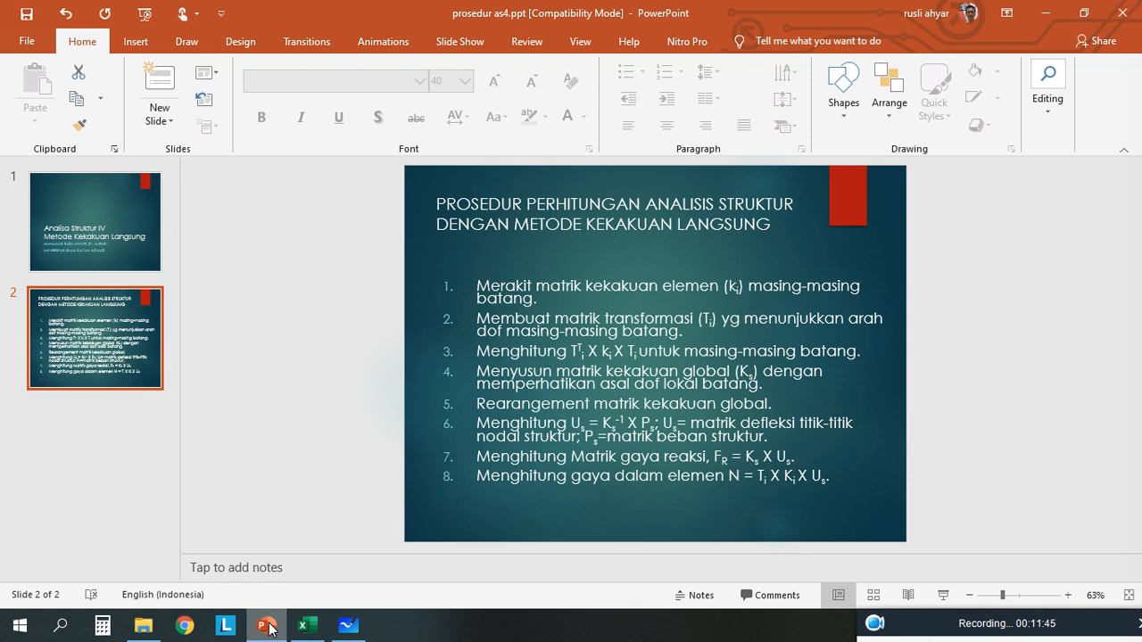
pyautogui.click(304, 627)
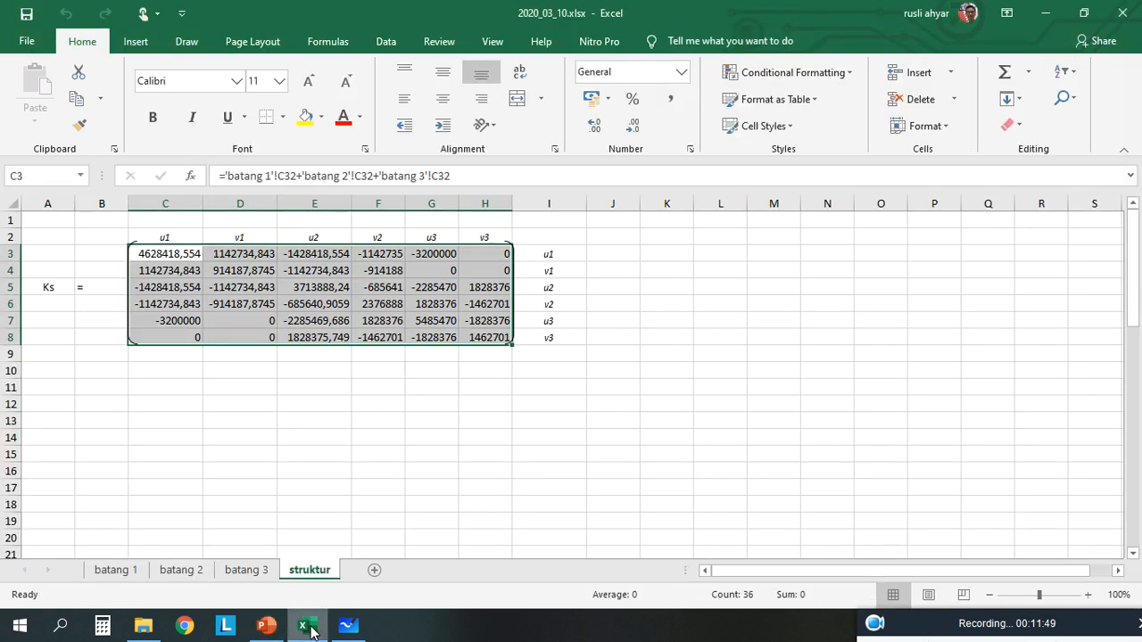
pyautogui.click(308, 629)
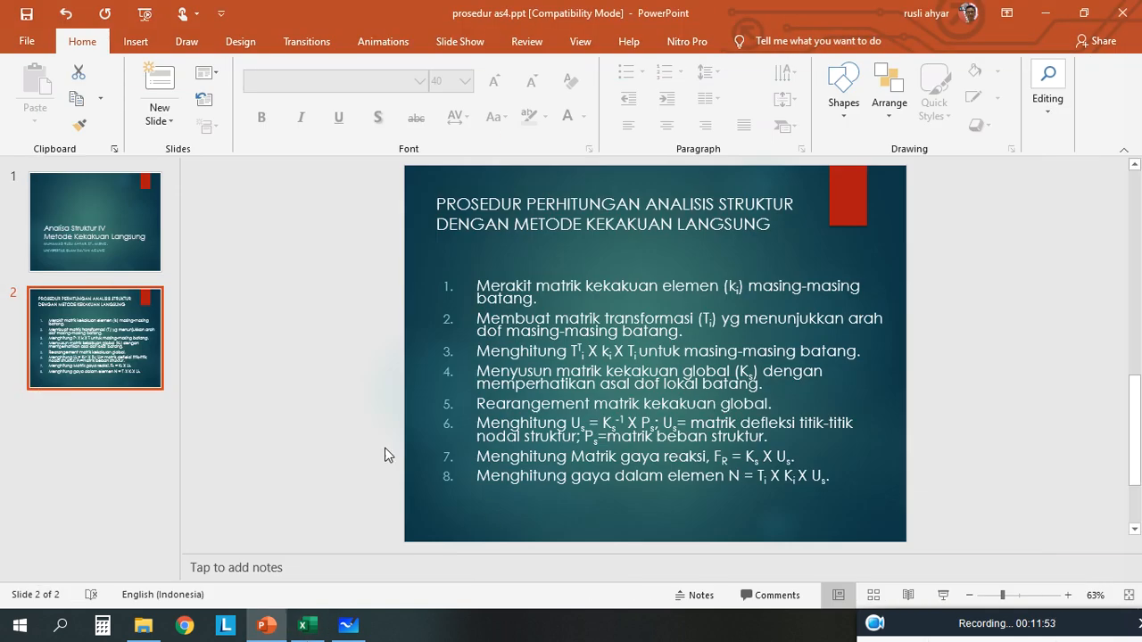
pyautogui.click(303, 625)
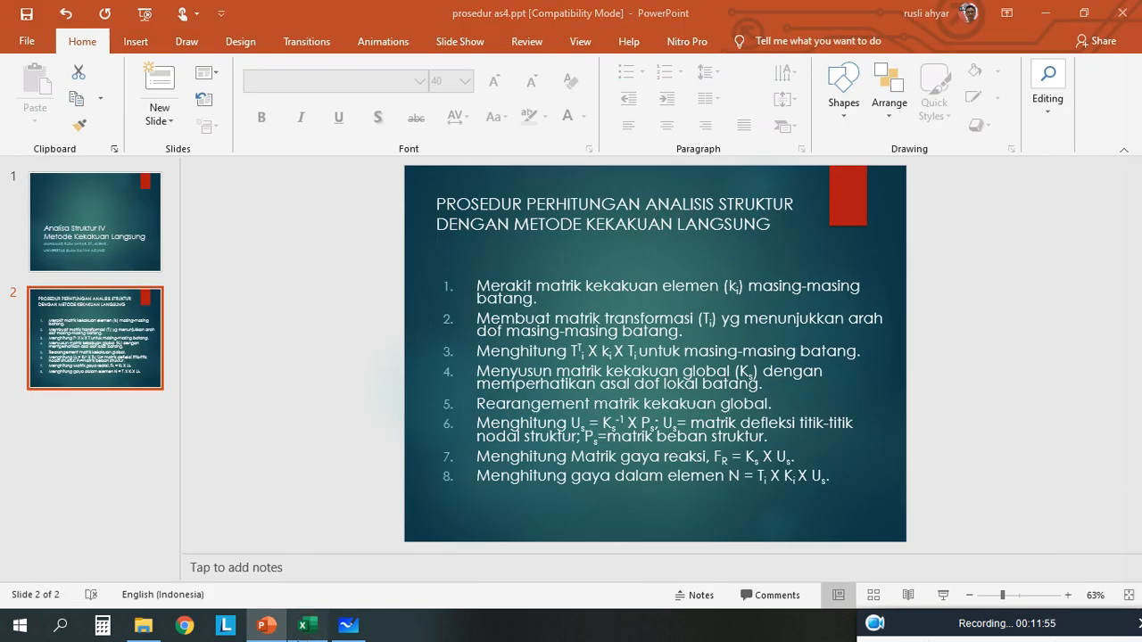
# Enter the equation text "{F} = [K] . {U}" in cell A10 of the struktur sheet.
pyautogui.click(60, 371)
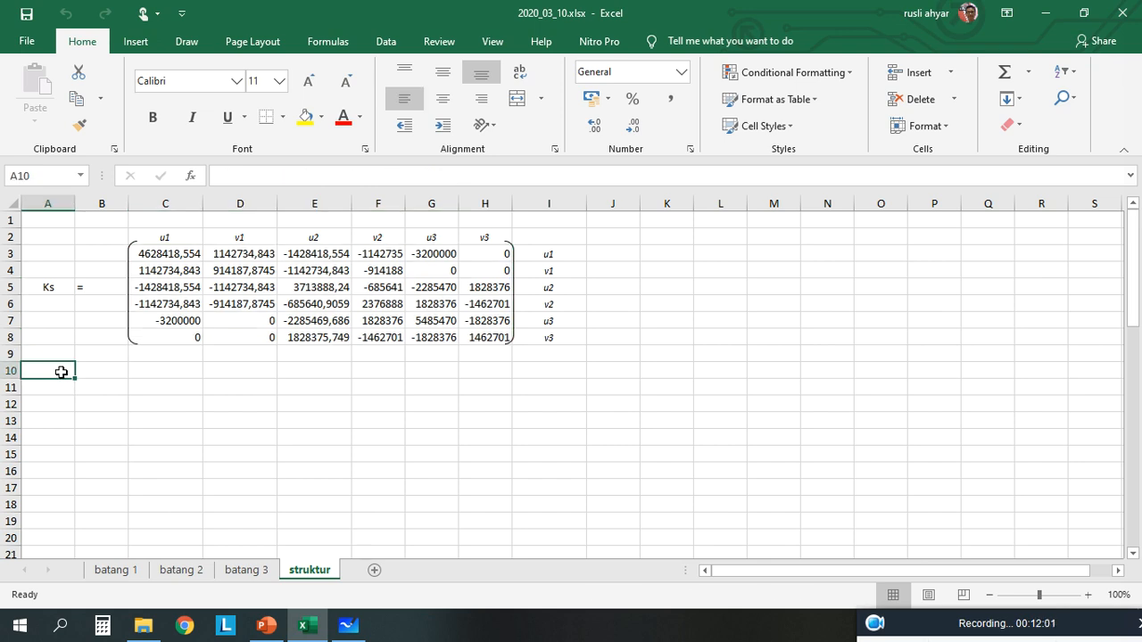
pyautogui.doubleClick(61, 372)
pyautogui.write('{F}')
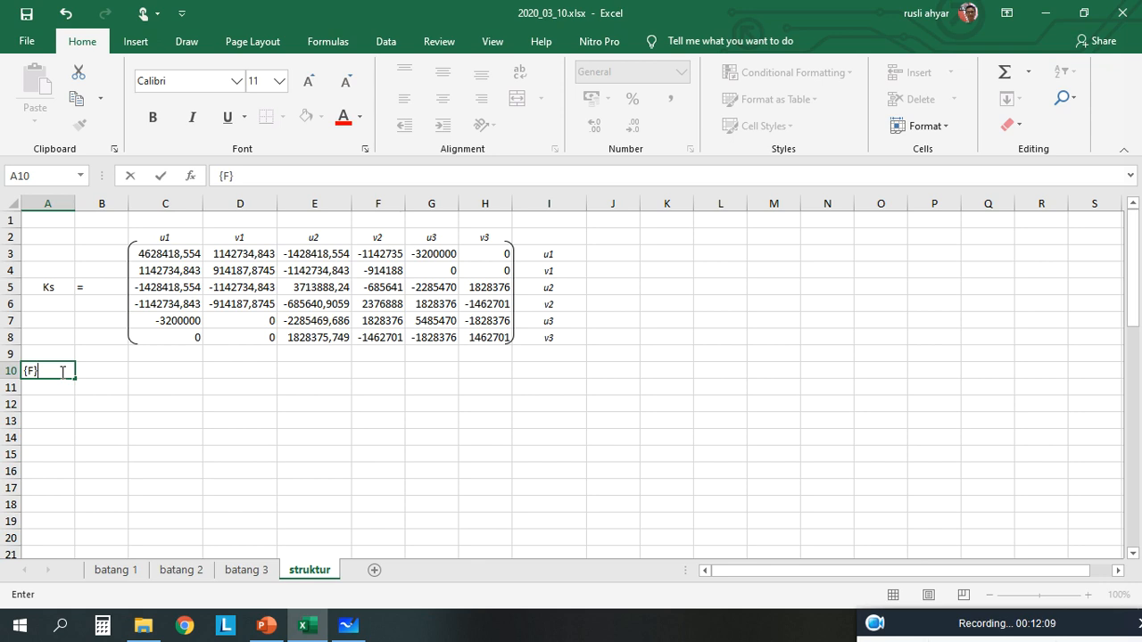
pyautogui.write('= [K] . {U}')
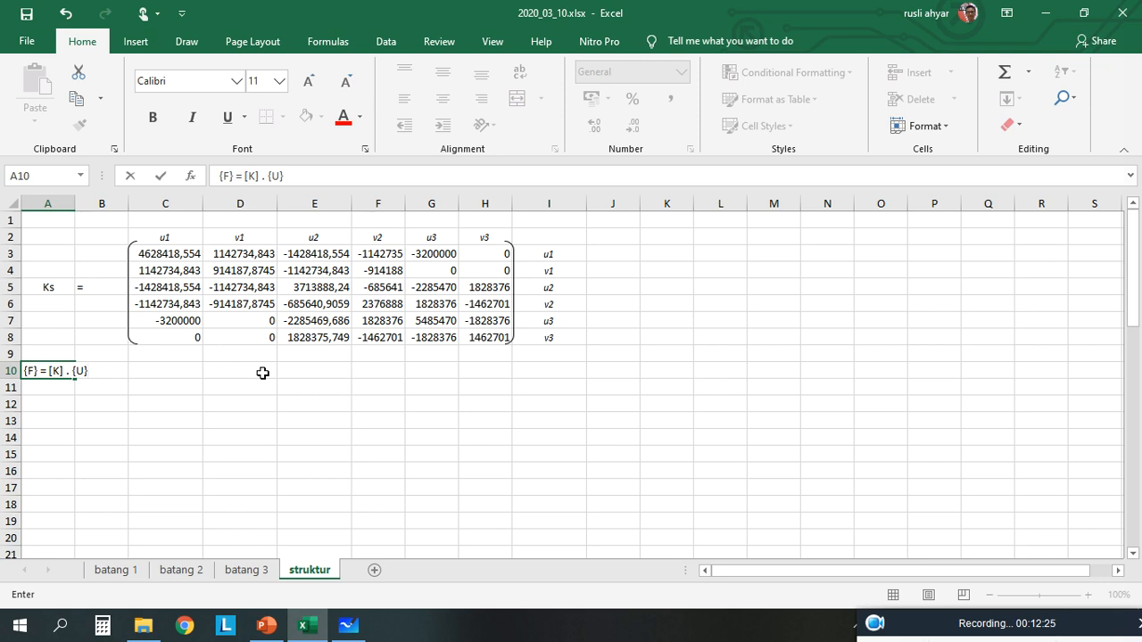
pyautogui.press('Return')
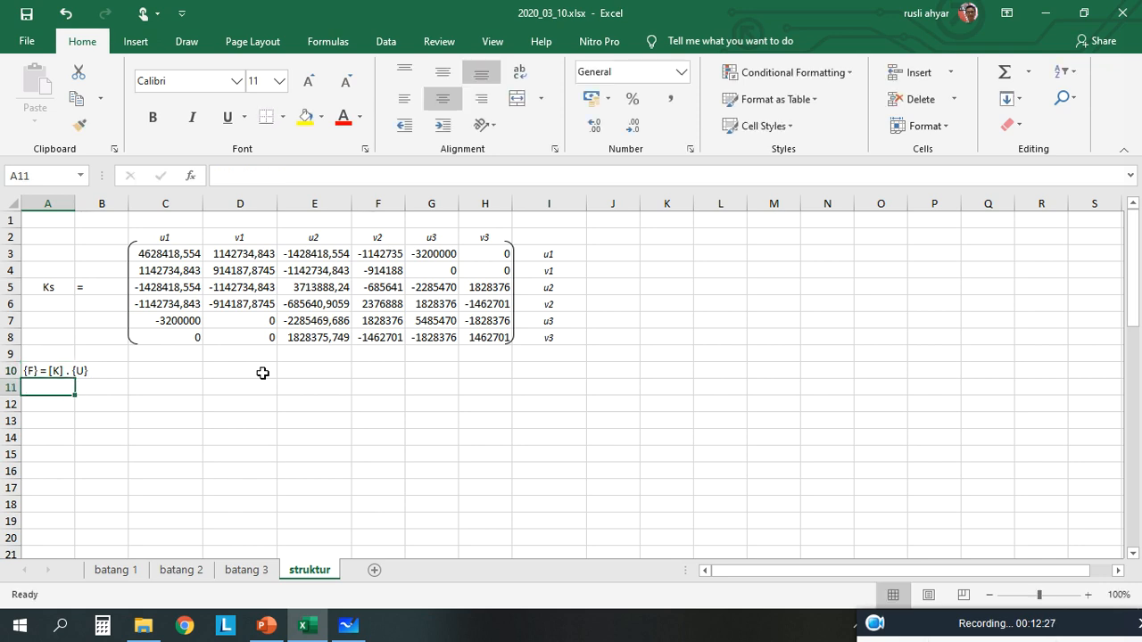
# Check the force labels on the whiteboard sketch and list F1, G1, F2, G2, F3 and G3 in cells A12:A17.
pyautogui.press('Return')
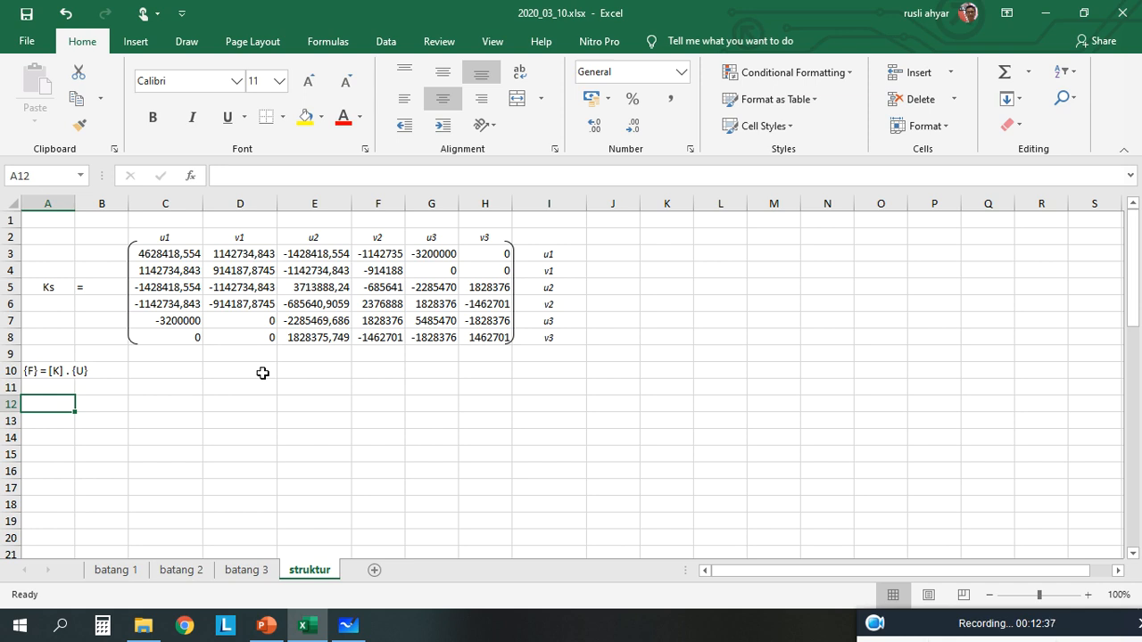
pyautogui.click(356, 629)
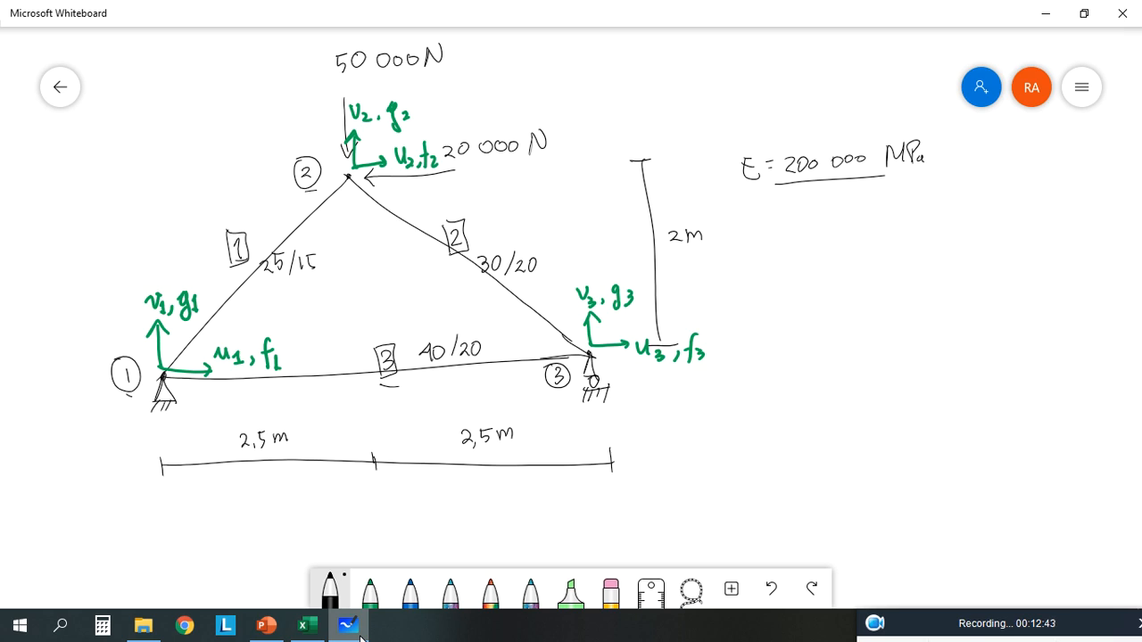
pyautogui.click(348, 627)
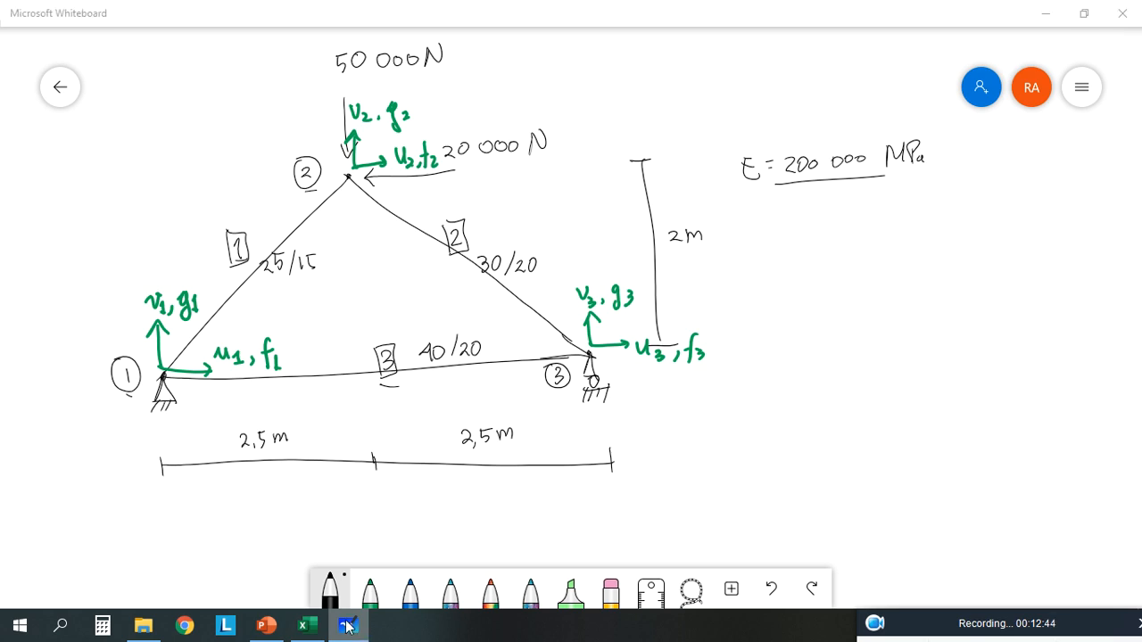
pyautogui.write('F1')
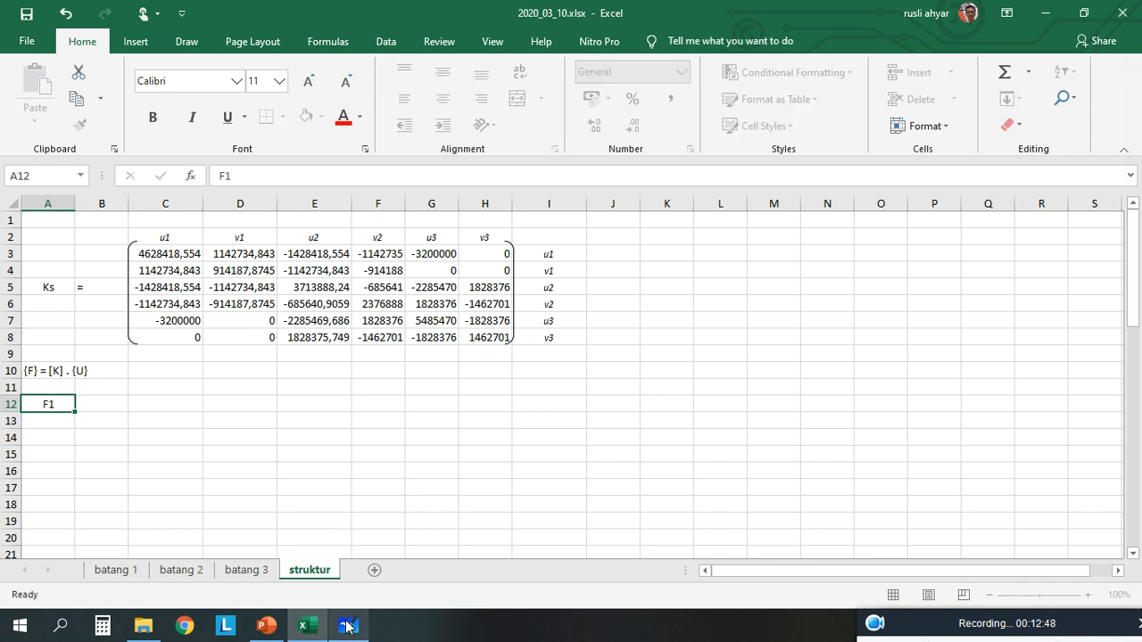
pyautogui.press('Return')
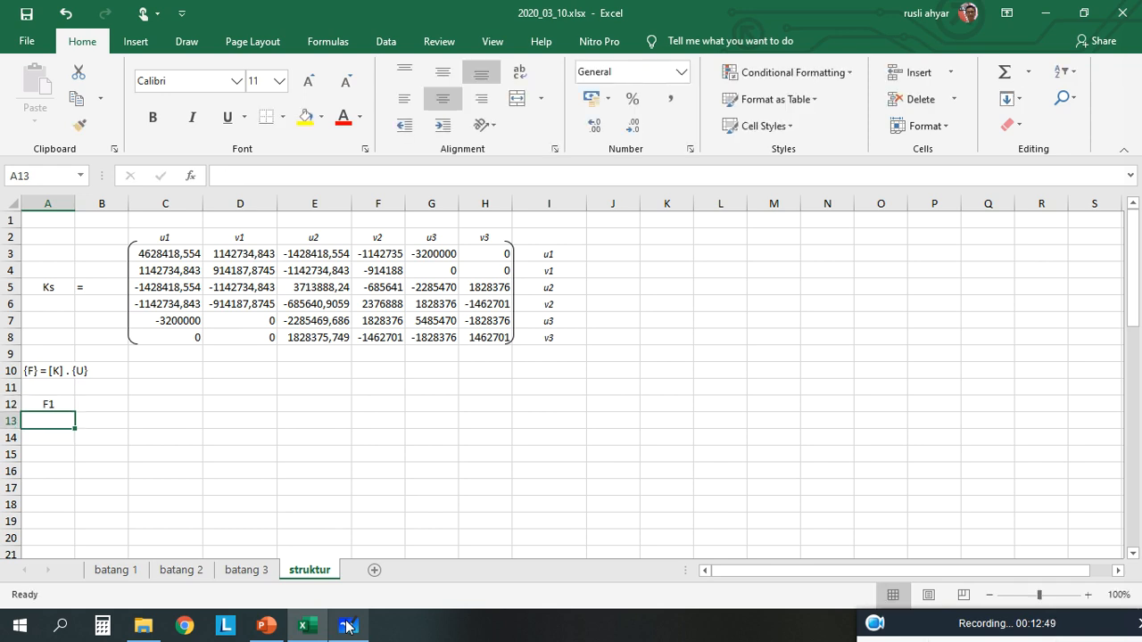
pyautogui.write('G1')
pyautogui.press('Return')
pyautogui.write('F2')
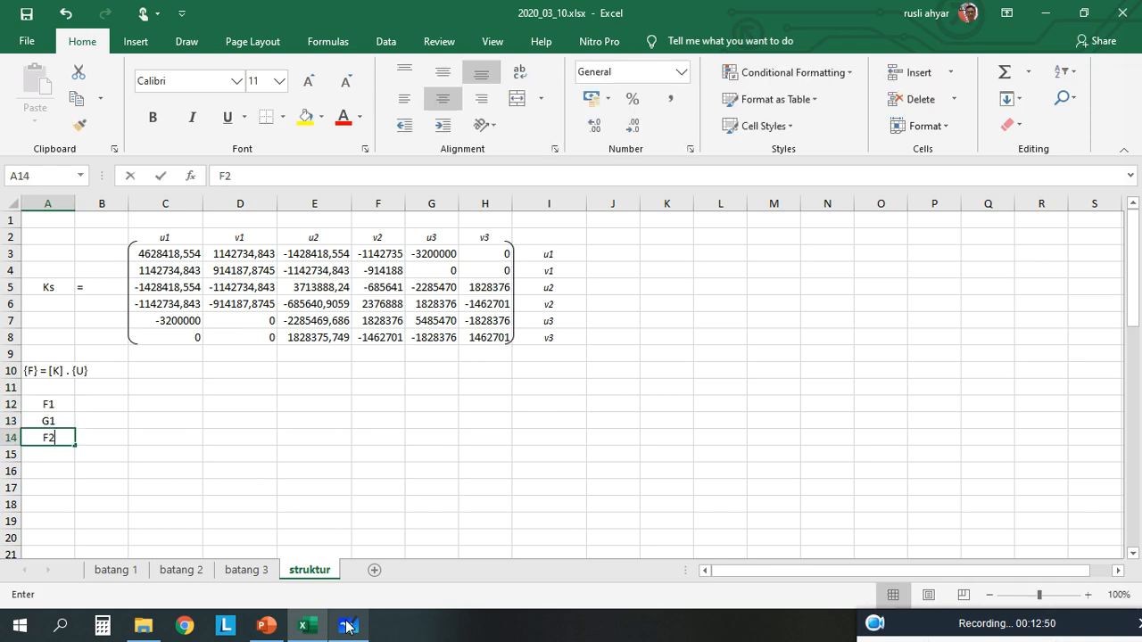
pyautogui.press('Return')
pyautogui.write('G2')
pyautogui.press('Return')
pyautogui.write('F3')
pyautogui.press('Return')
pyautogui.write('G3')
pyautogui.press('Return')
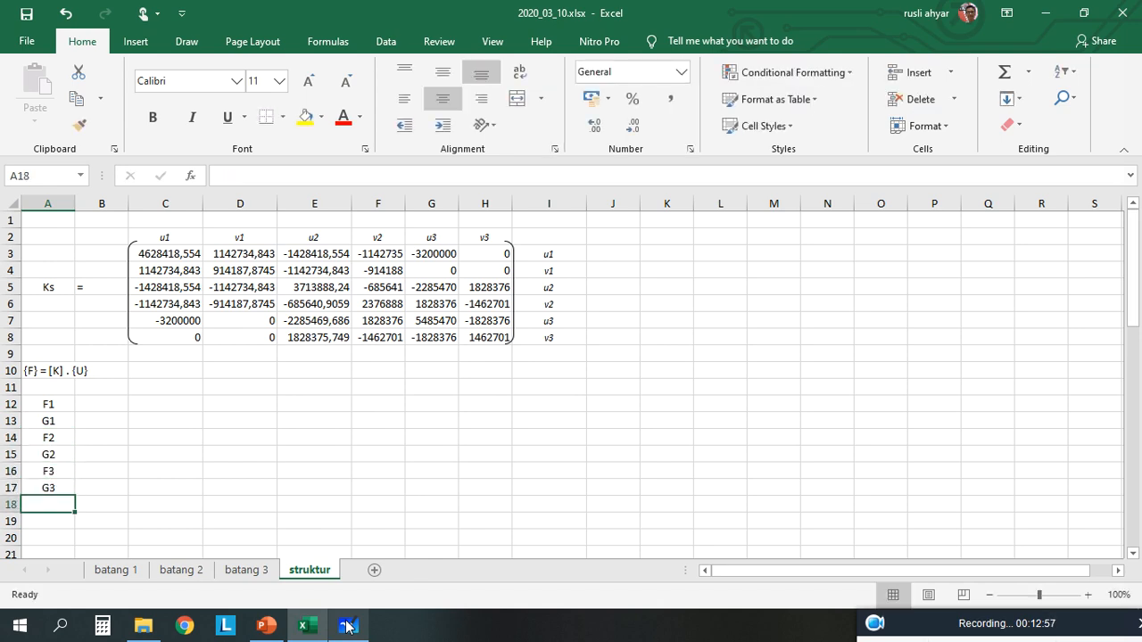
# Copy the double bracket from the Ks matrix and narrow it to enclose the force vector in A12:A17.
pyautogui.click(127, 319)
pyautogui.moveTo(127, 319); pyautogui.dragTo(27, 467)
pyautogui.click(53, 496)
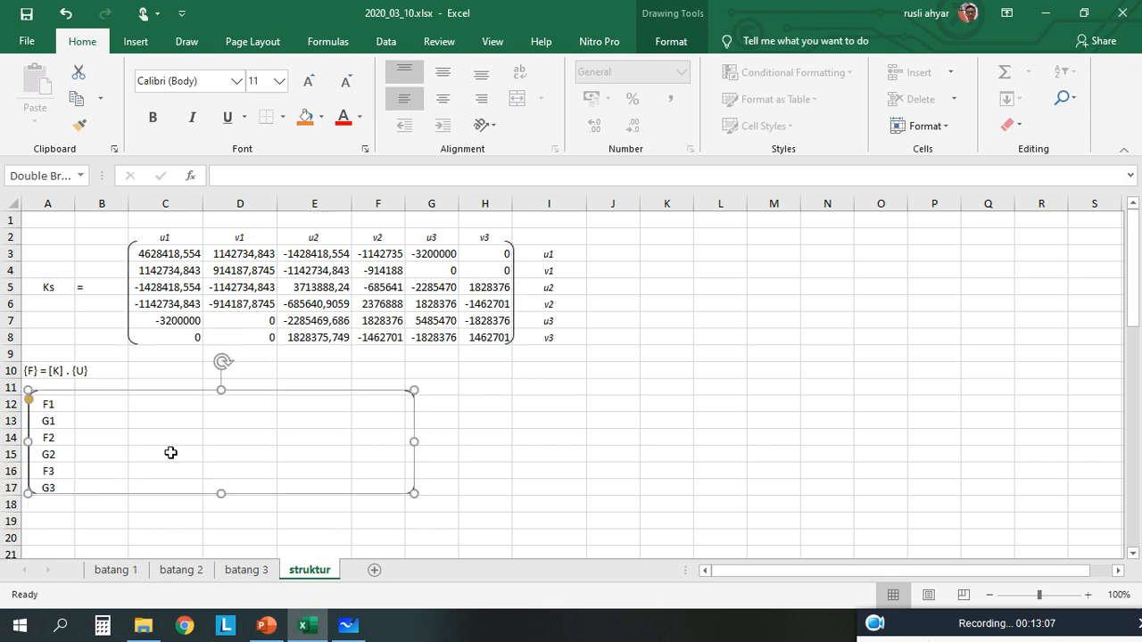
pyautogui.moveTo(414, 441); pyautogui.dragTo(277, 441)
pyautogui.click(173, 422)
pyautogui.moveTo(173, 422); pyautogui.dragTo(68, 429)
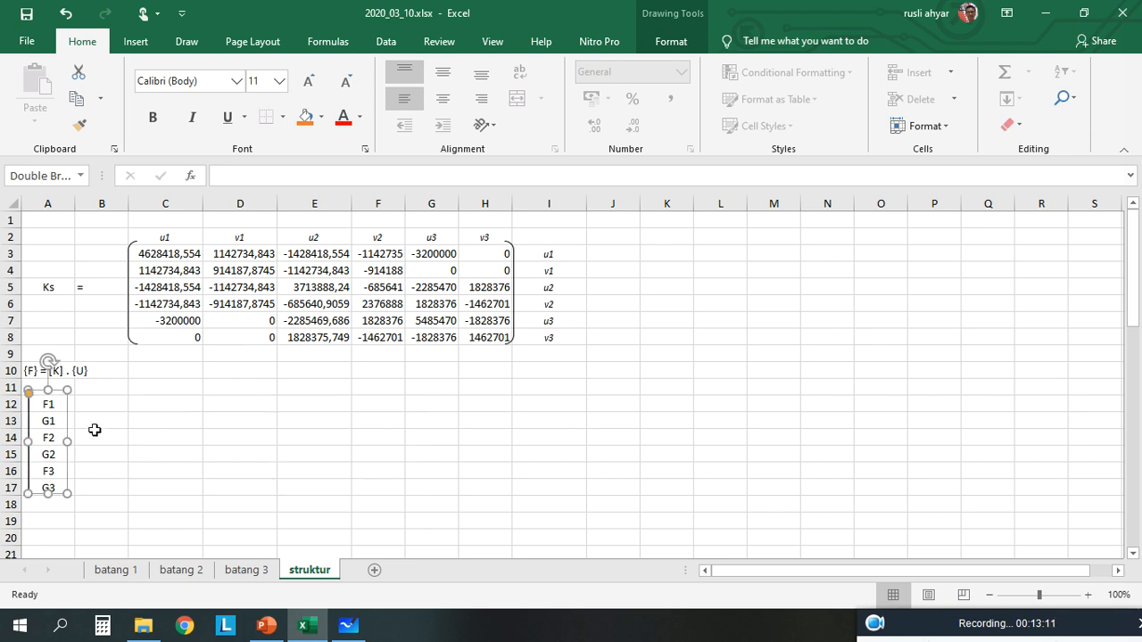
# Enter an equals sign as text in B14 beside the force vector.
pyautogui.click(96, 435)
pyautogui.write("'=")
pyautogui.press('Return')
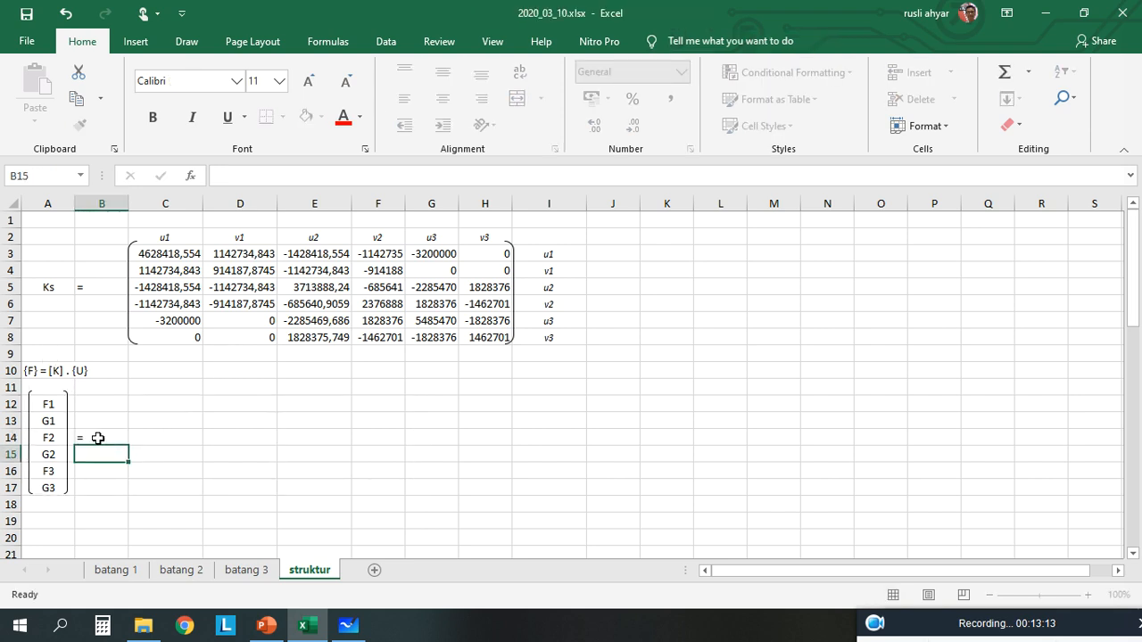
# Link C12 to the Ks matrix with =C3 and fill the formula across C12:H17.
pyautogui.press('Up')
pyautogui.press('Right')
pyautogui.press('Up')
pyautogui.press('Up')
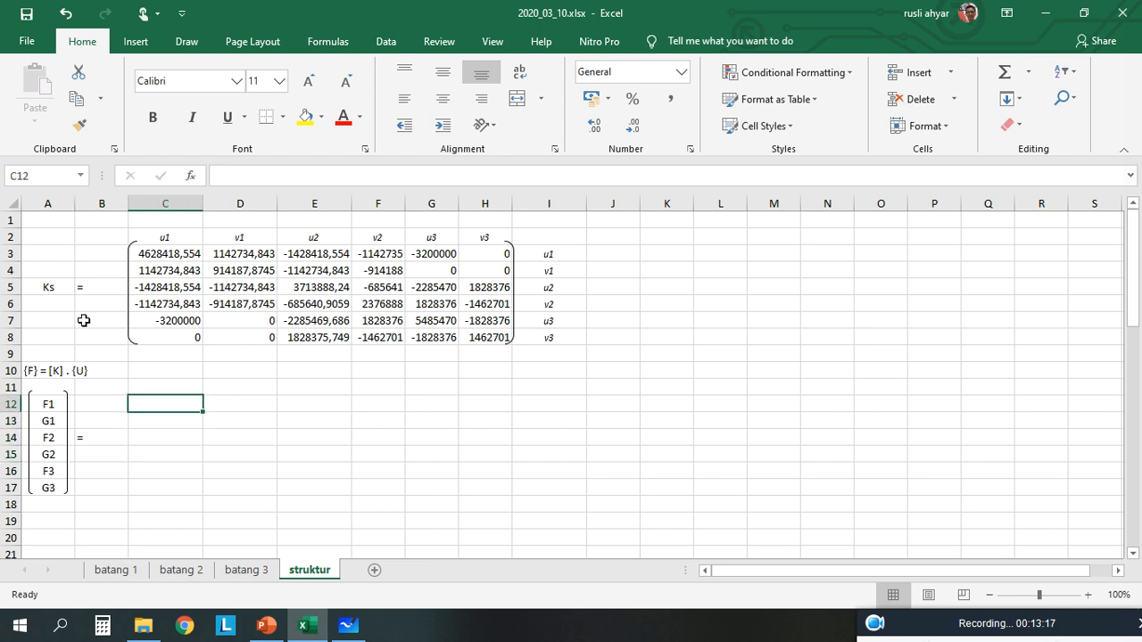
pyautogui.write('=')
pyautogui.press('Up')
pyautogui.press('Up')
pyautogui.press('Up')
pyautogui.press('Up')
pyautogui.press('Up')
pyautogui.press('Up')
pyautogui.press('Up')
pyautogui.press('Up')
pyautogui.press('Up')
pyautogui.hotkey('ctrl', 'Return')
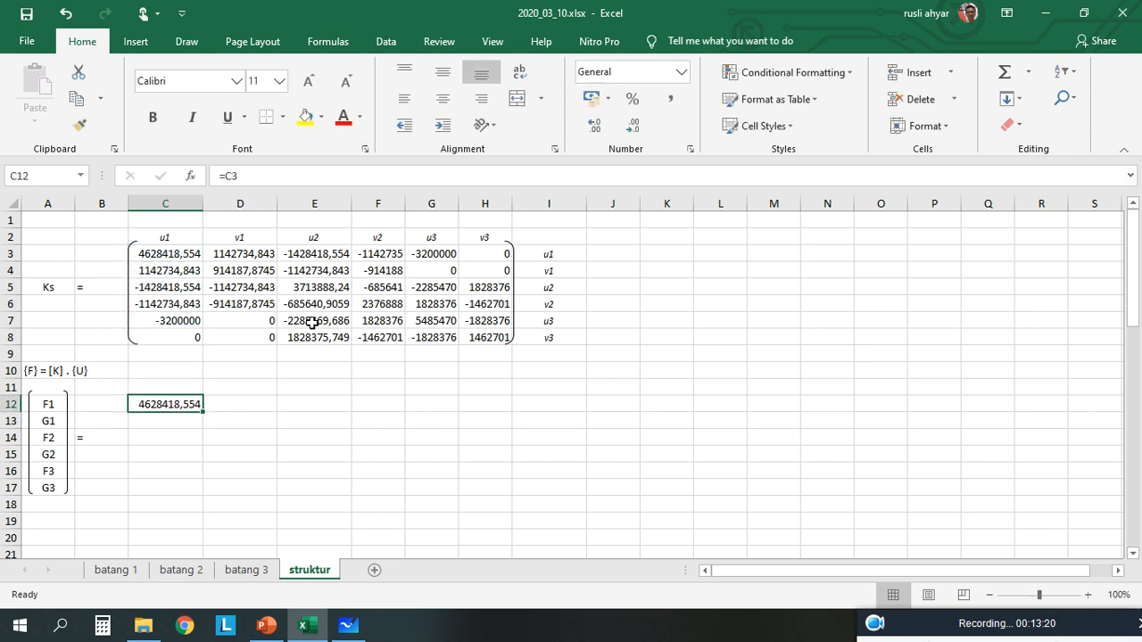
pyautogui.moveTo(203, 413); pyautogui.dragTo(509, 493)
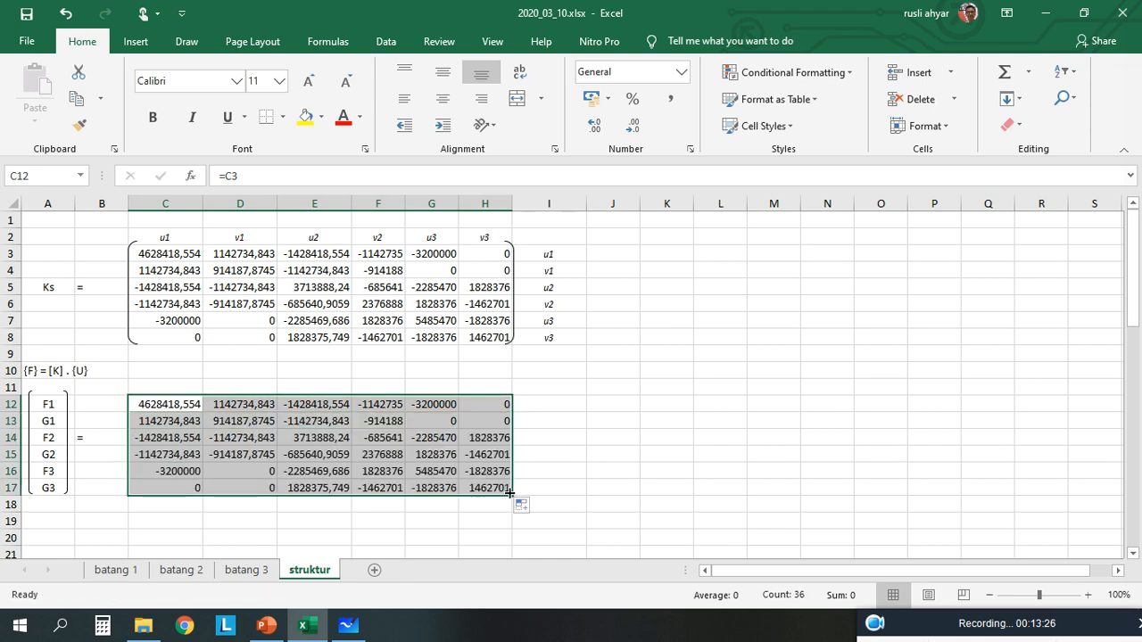
# Enter a centred multiplication sign "X" in I14 beside the linked stiffness matrix.
pyautogui.click(552, 444)
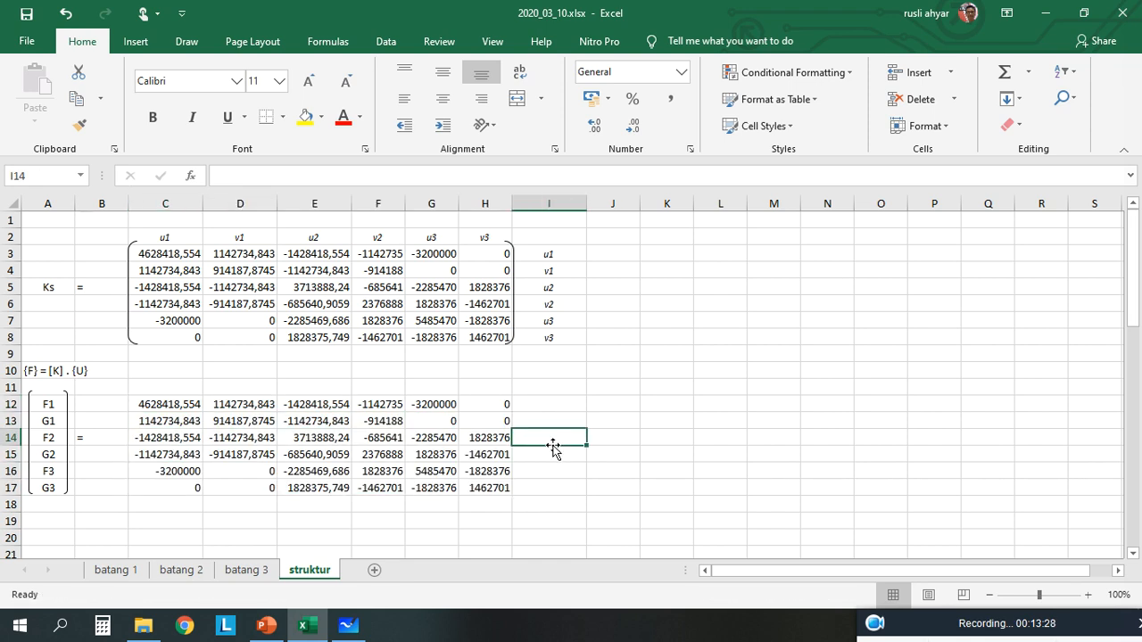
pyautogui.write('X')
pyautogui.click(442, 98)
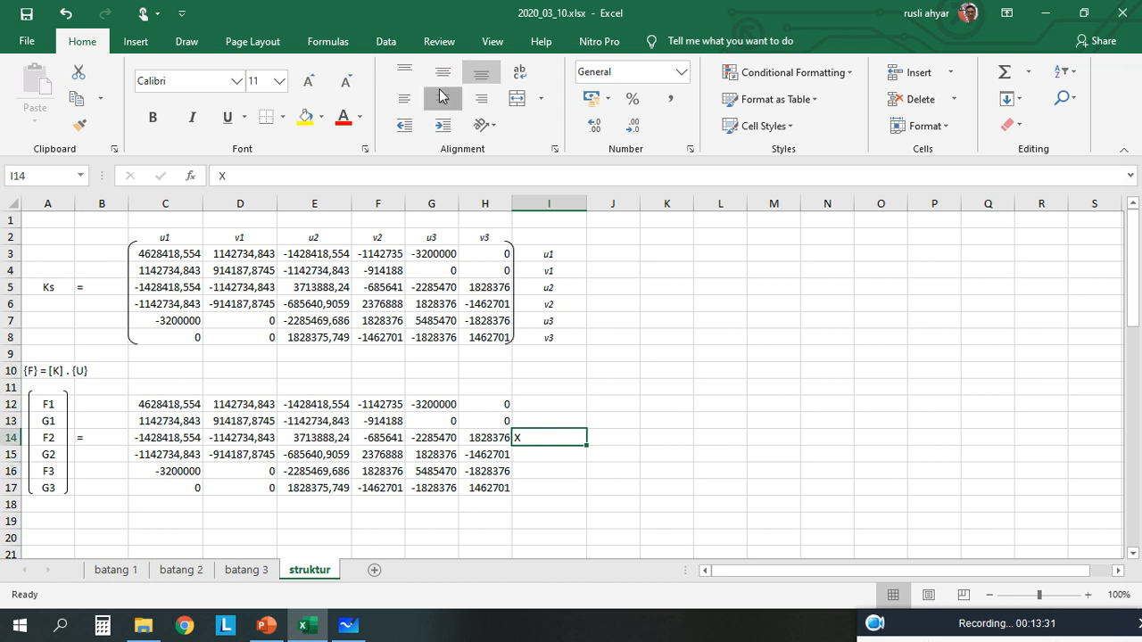
# List the displacement labels U1, V1, U2, V2, U3 and V3 in cells J12:J17.
pyautogui.click(626, 401)
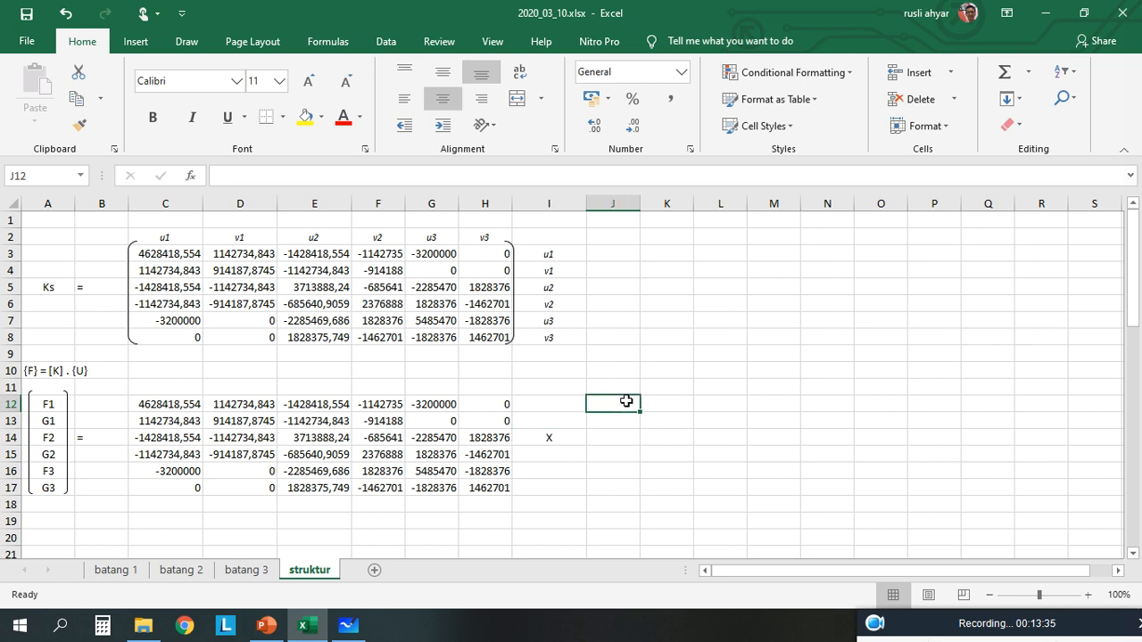
pyautogui.write('U1')
pyautogui.press('Return')
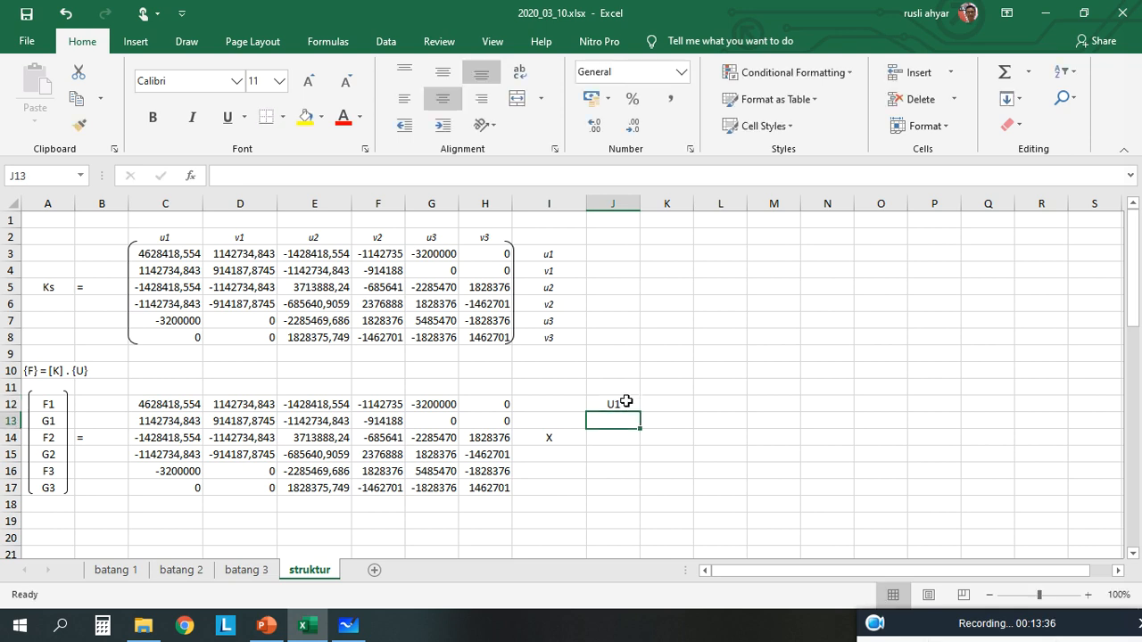
pyautogui.write('V1')
pyautogui.press('Return')
pyautogui.write('U2')
pyautogui.press('Return')
pyautogui.write('V2')
pyautogui.press('Return')
pyautogui.write('U3')
pyautogui.press('Return')
pyautogui.write('V3')
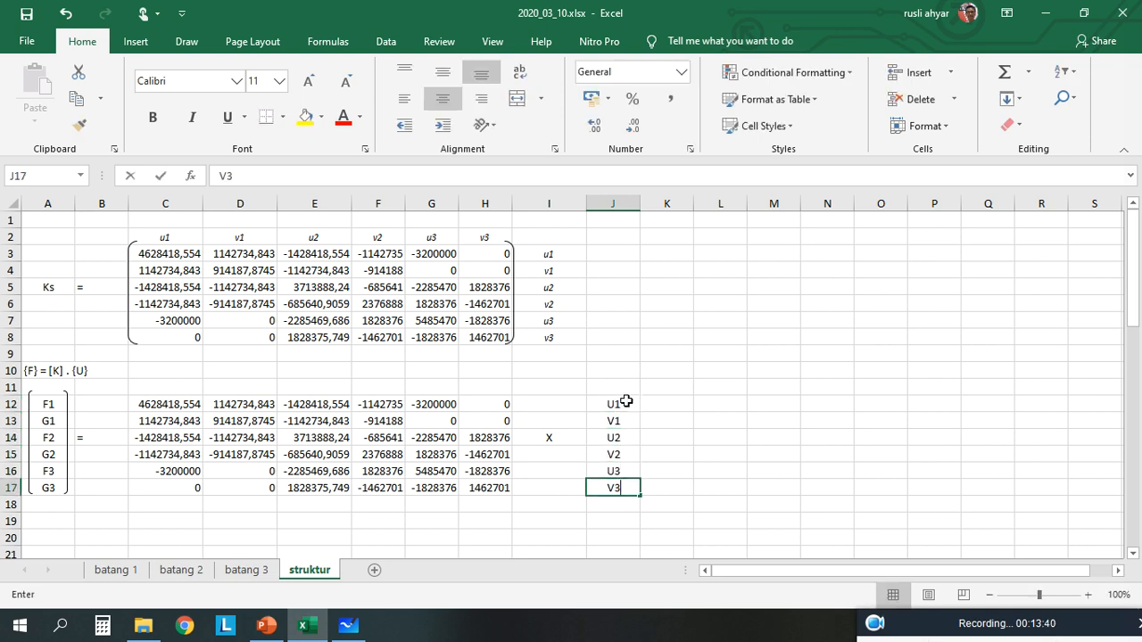
# Copy the bracket shape from the Ks matrix and place it around the linked stiffness matrix in C12:H17.
pyautogui.hotkey('ctrl', 'Return')
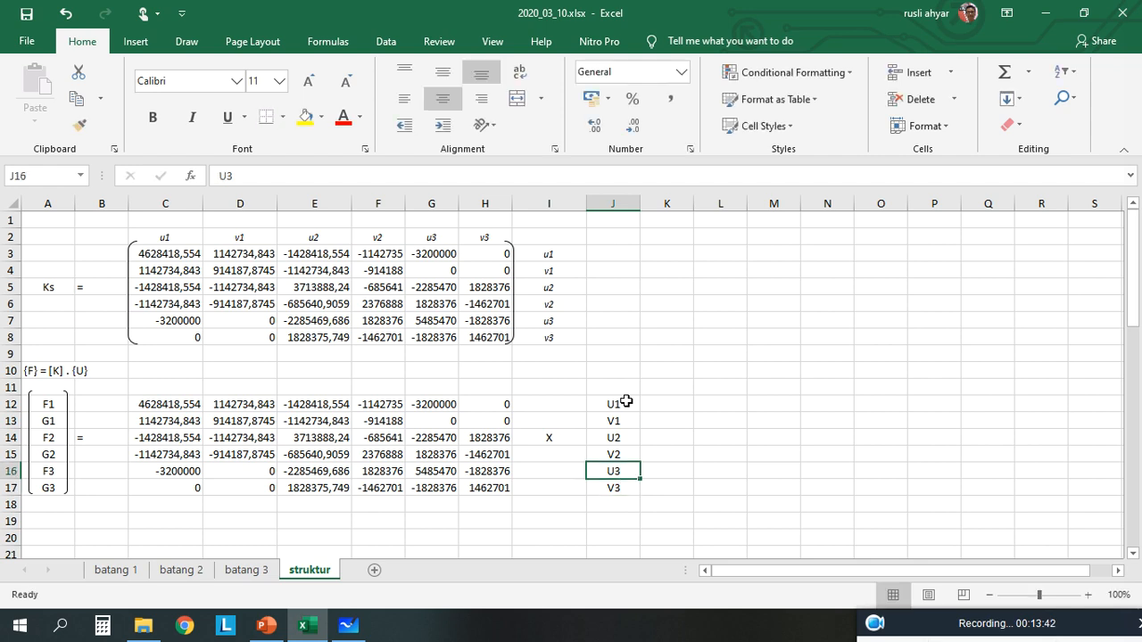
pyautogui.click(512, 282)
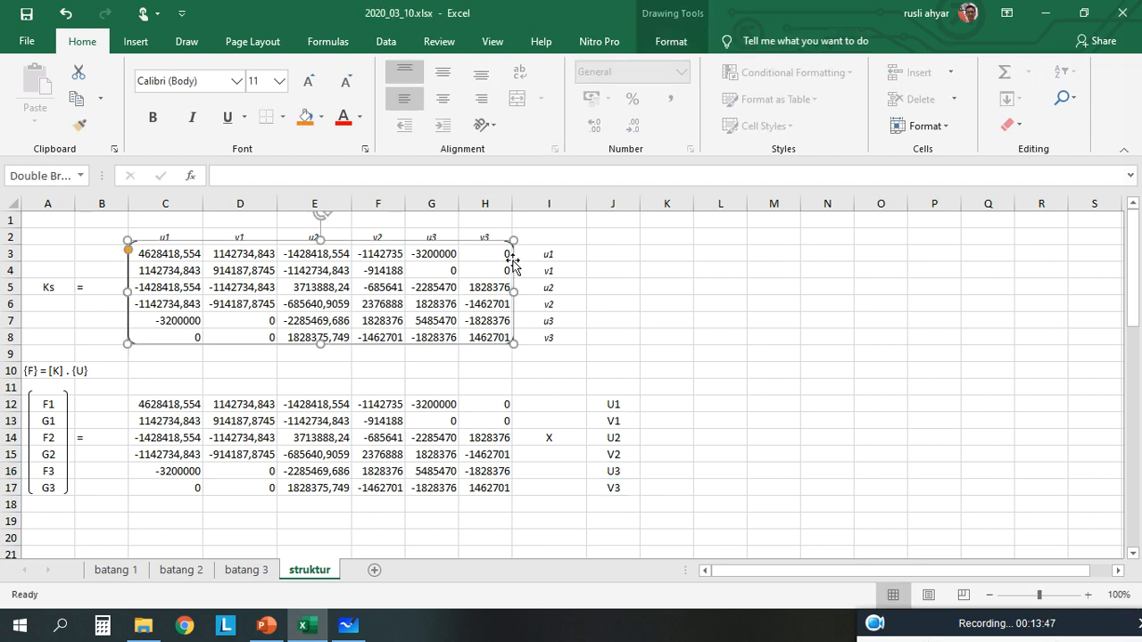
pyautogui.moveTo(513, 265); pyautogui.dragTo(513, 412)
pyautogui.click(503, 443)
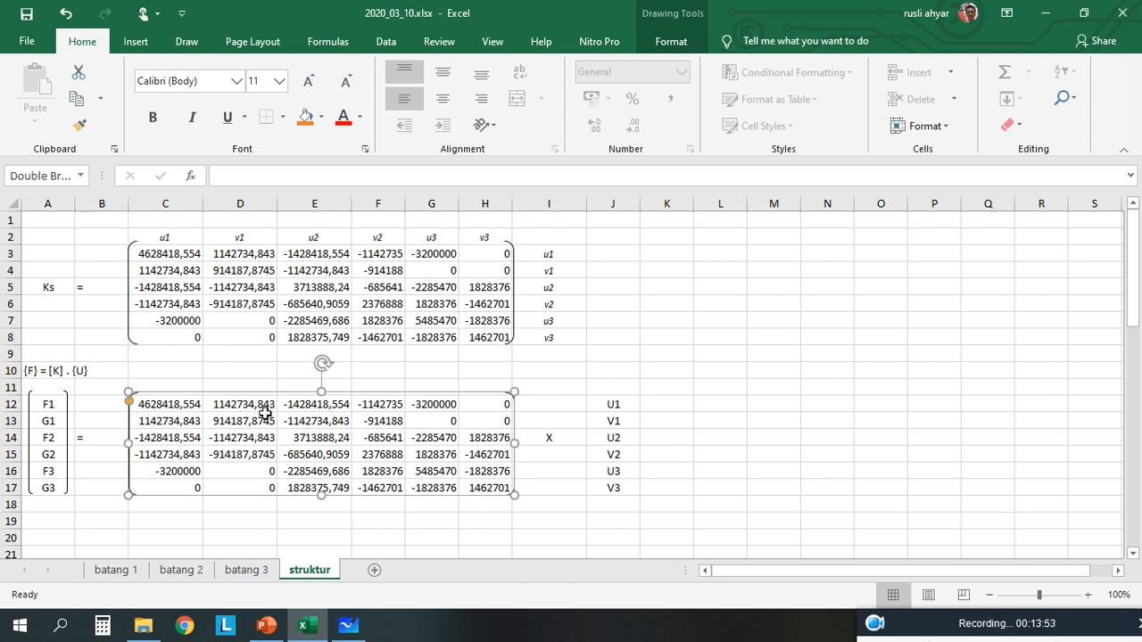
# Copy the force vector's bracket shape and place it around the displacement labels in J12:J17.
pyautogui.click(68, 415)
pyautogui.moveTo(68, 415); pyautogui.dragTo(632, 413)
pyautogui.click(622, 443)
pyautogui.click(619, 446)
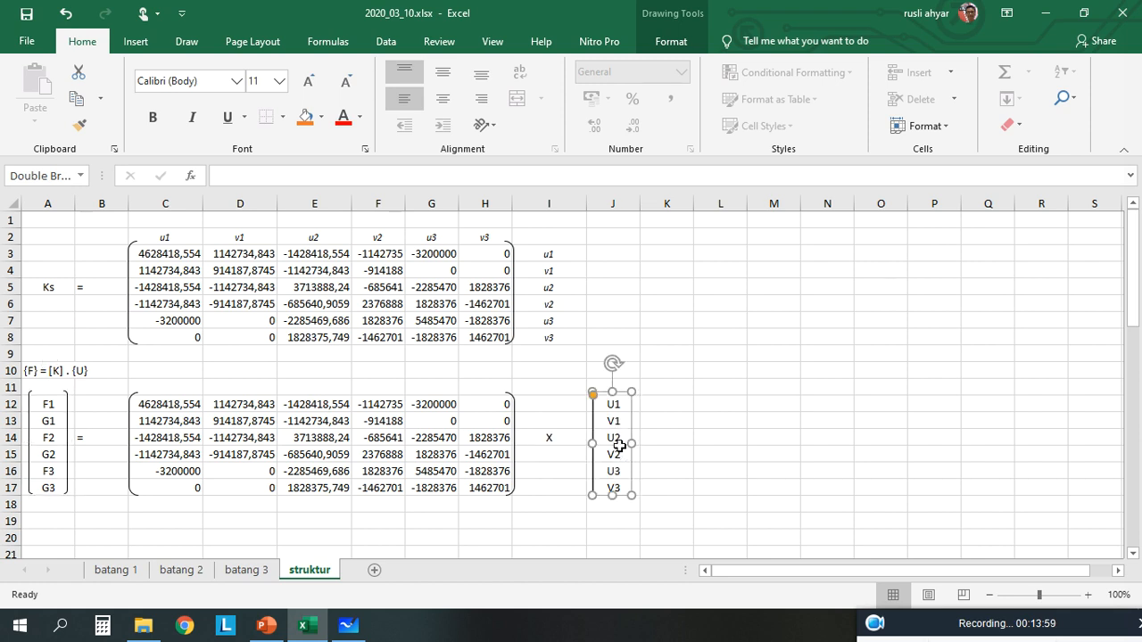
pyautogui.click(665, 456)
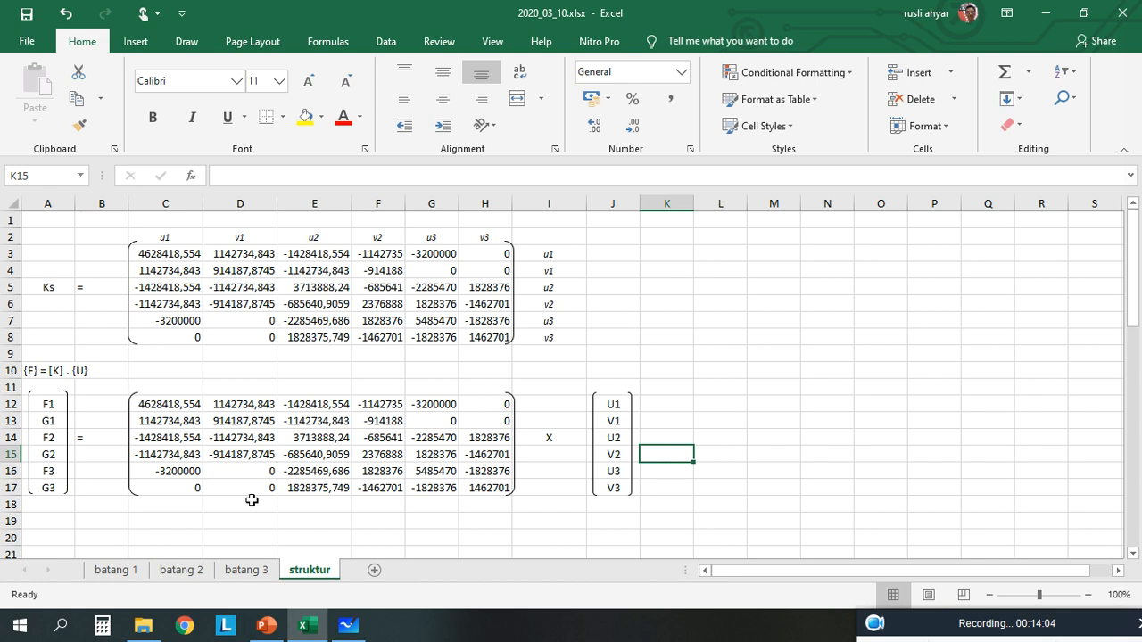
# Show the workbook and the Microsoft Whiteboard truss sketch side by side, with the whole truss in view.
pyautogui.click(60, 536)
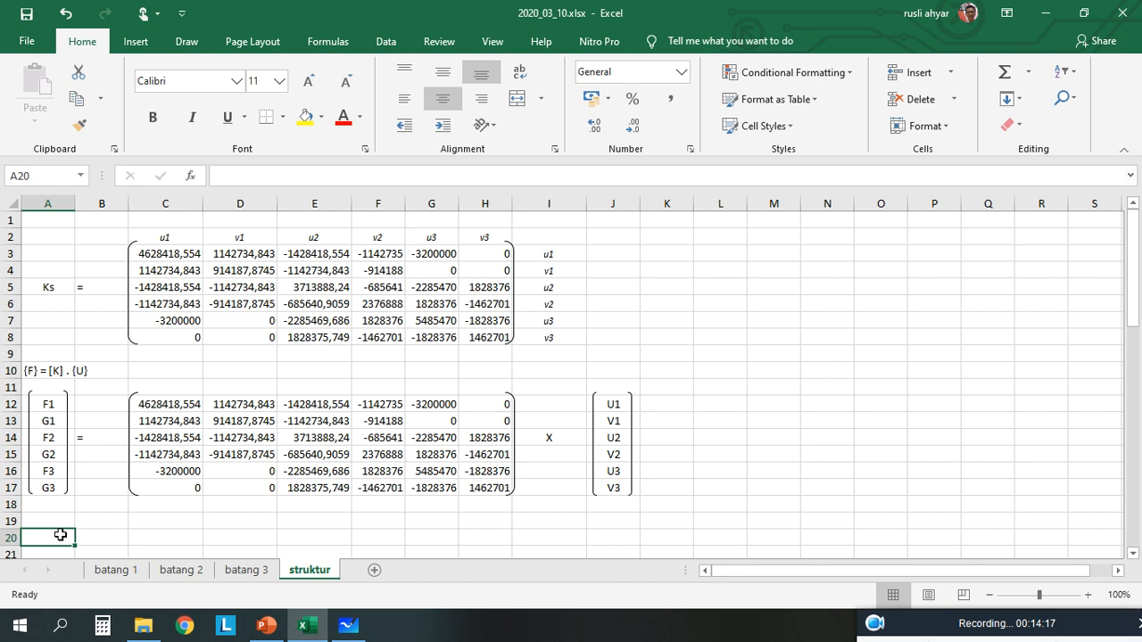
pyautogui.press('super+Left')
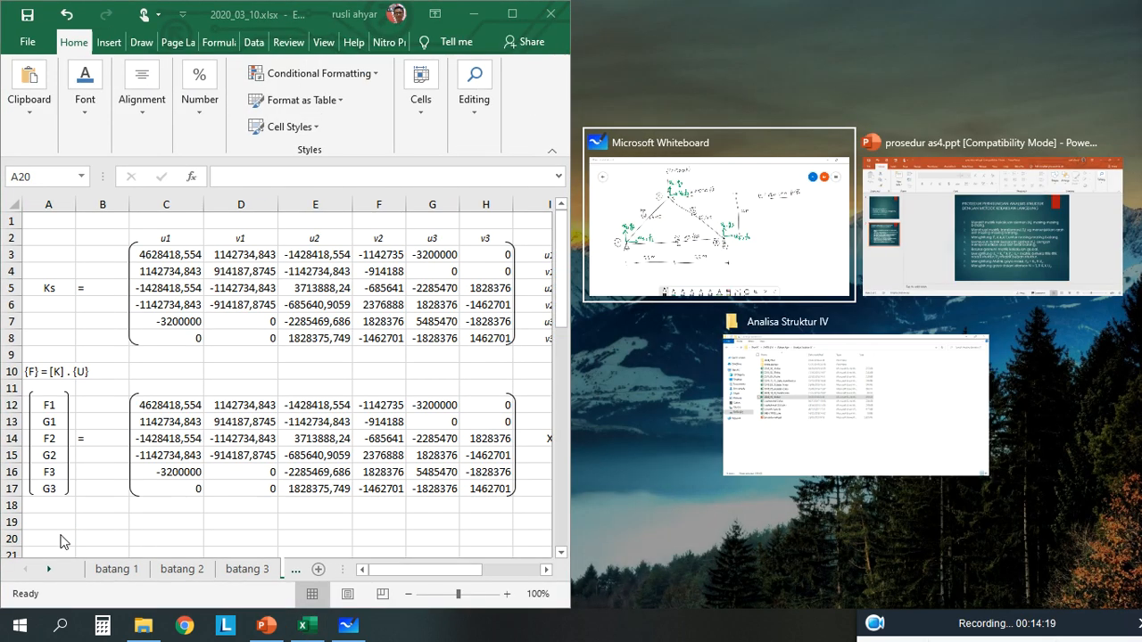
pyautogui.click(701, 244)
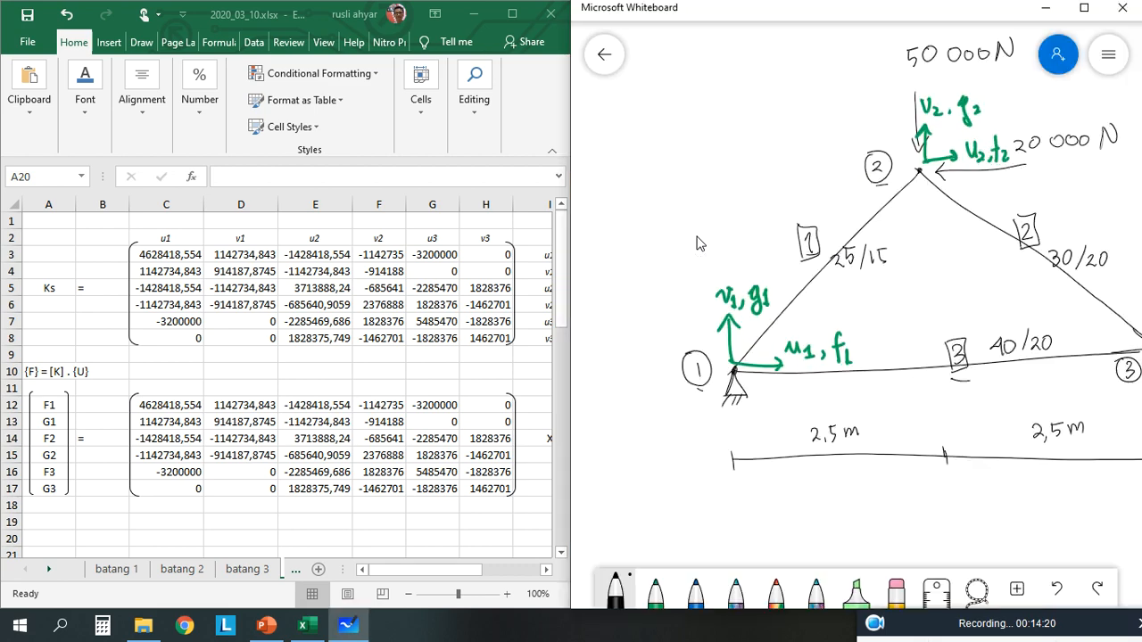
pyautogui.scroll(-4, 874, 308)
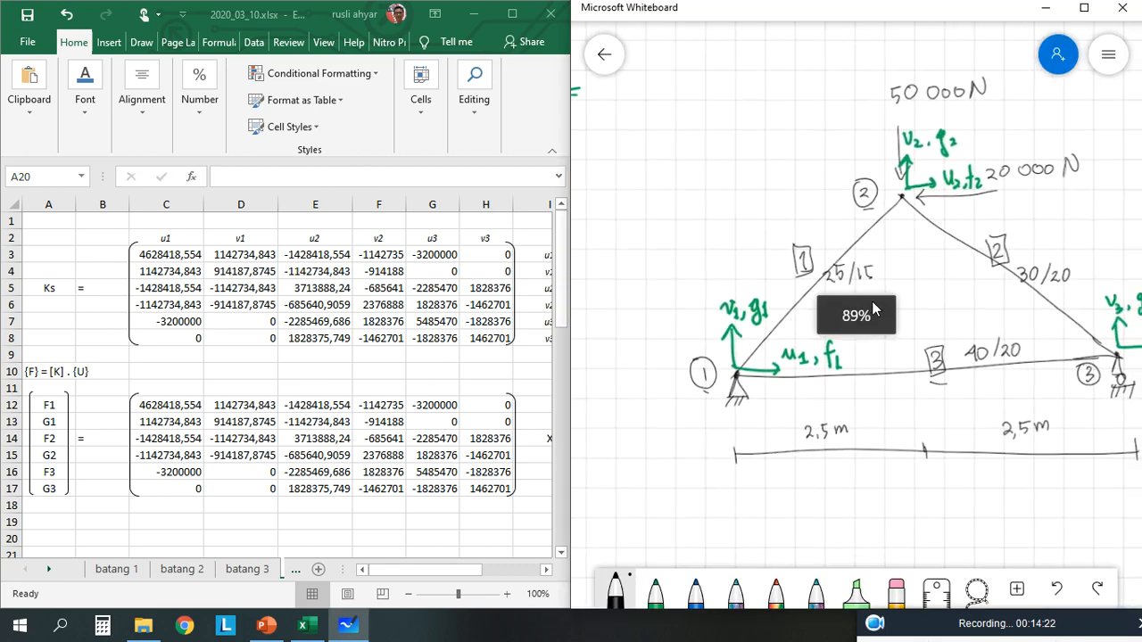
pyautogui.scroll(2, 874, 309)
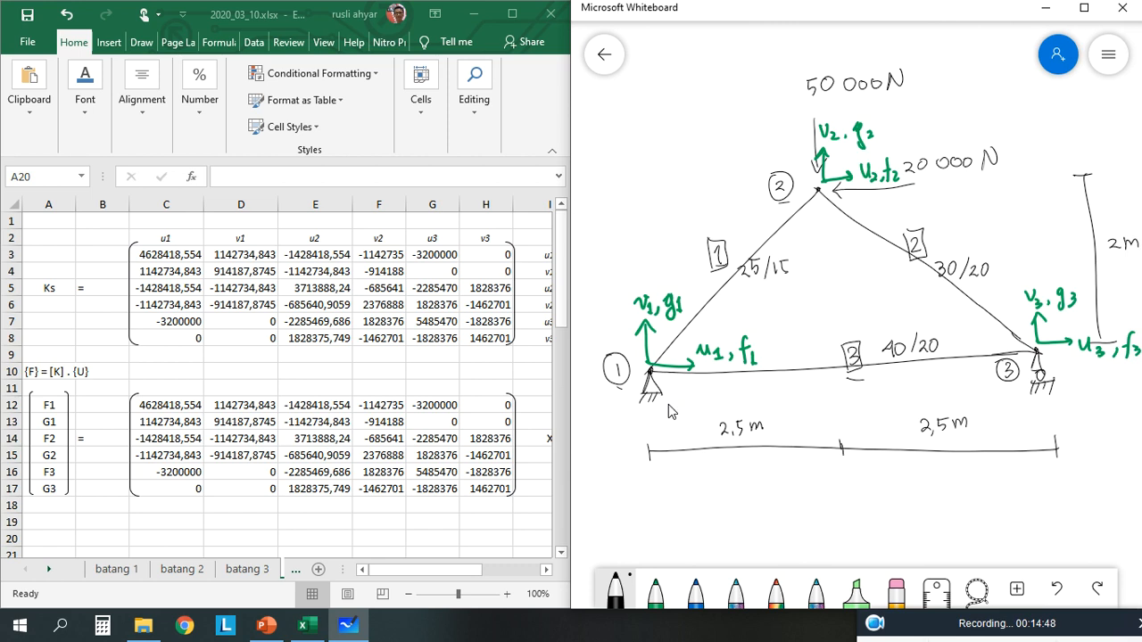
# Enter the unknown support reactions F1 in A20 and G1 in A21.
pyautogui.click(125, 547)
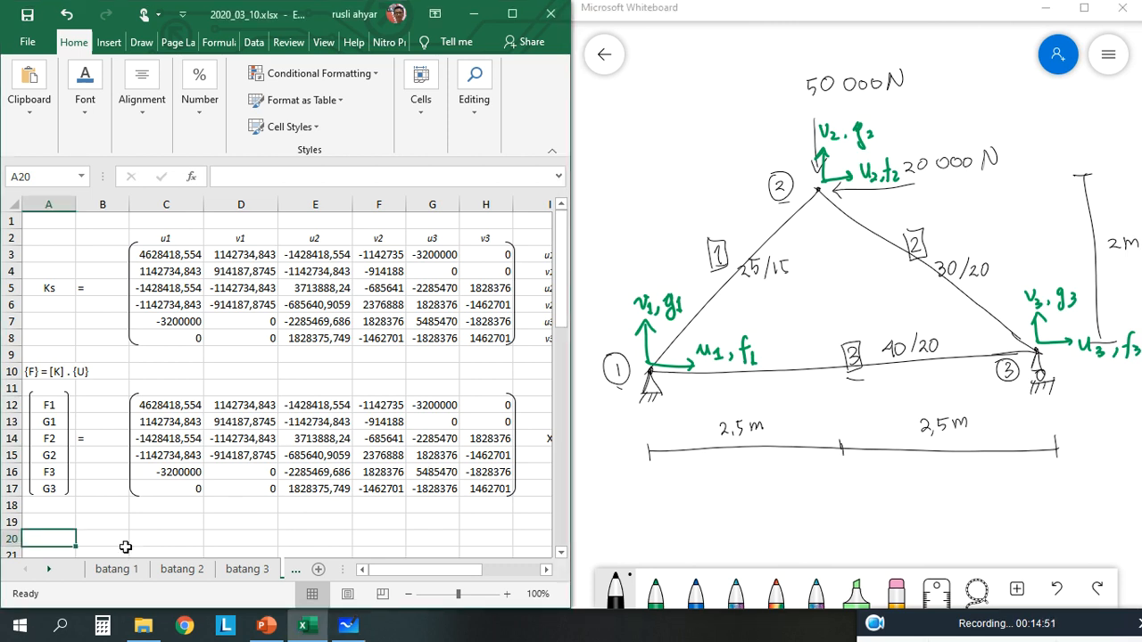
pyautogui.write('F1')
pyautogui.press('Return')
pyautogui.write('G2')
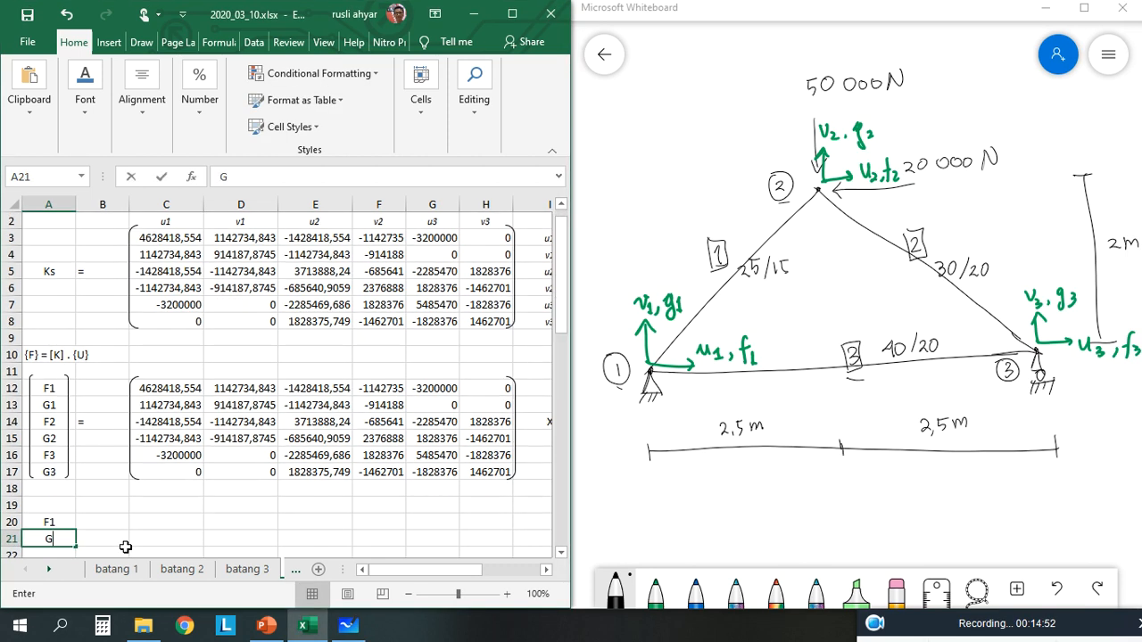
pyautogui.press('Return')
pyautogui.press('Up')
pyautogui.write('G1')
pyautogui.press('Return')
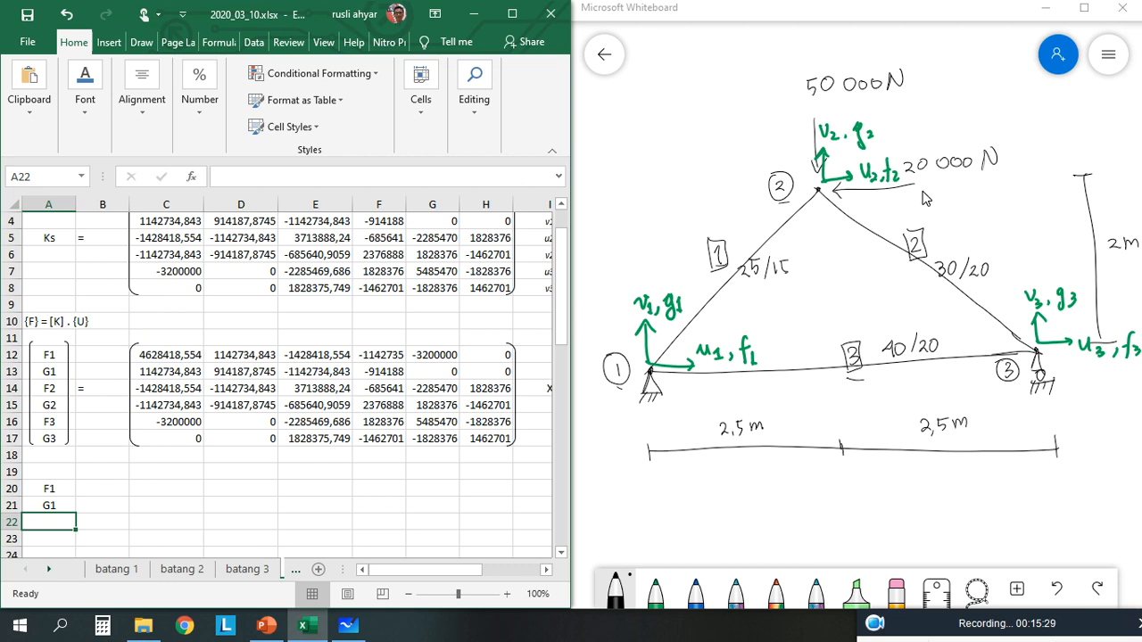
# Underline the 20 000 N load in the truss sketch and enter -20000 in A22.
pyautogui.moveTo(933, 188); pyautogui.dragTo(972, 186)
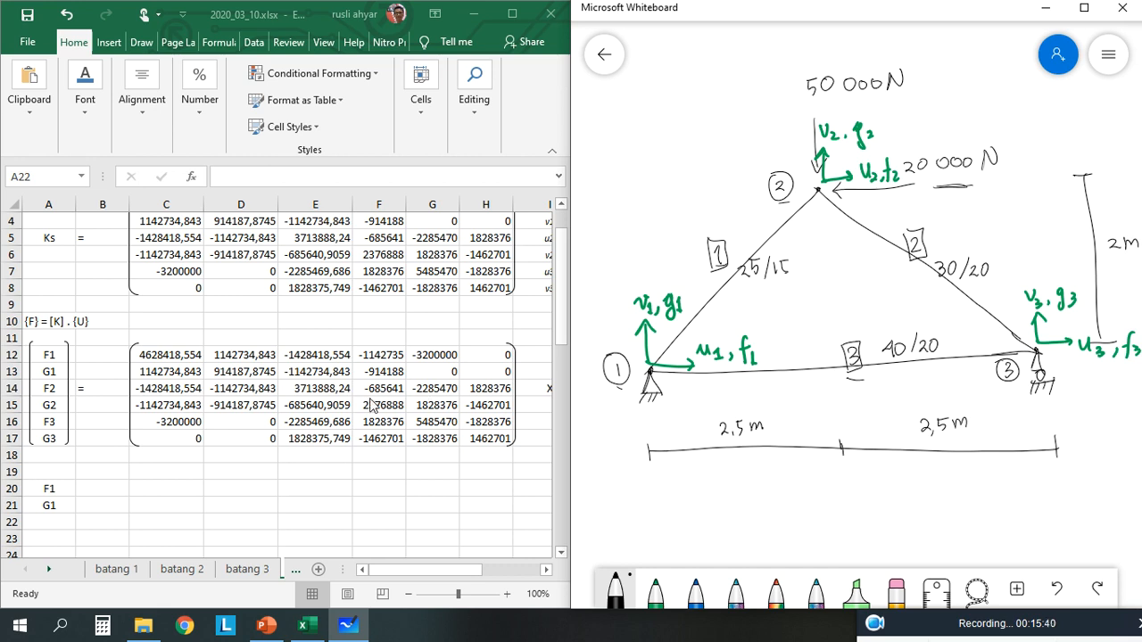
pyautogui.click(125, 512)
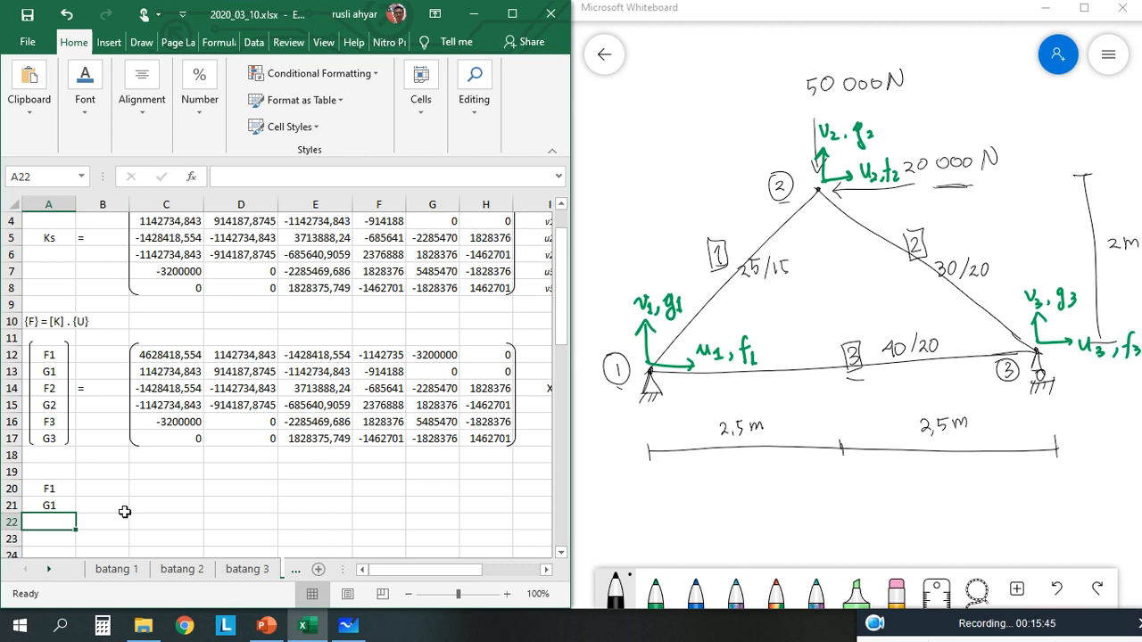
pyautogui.write('-20')
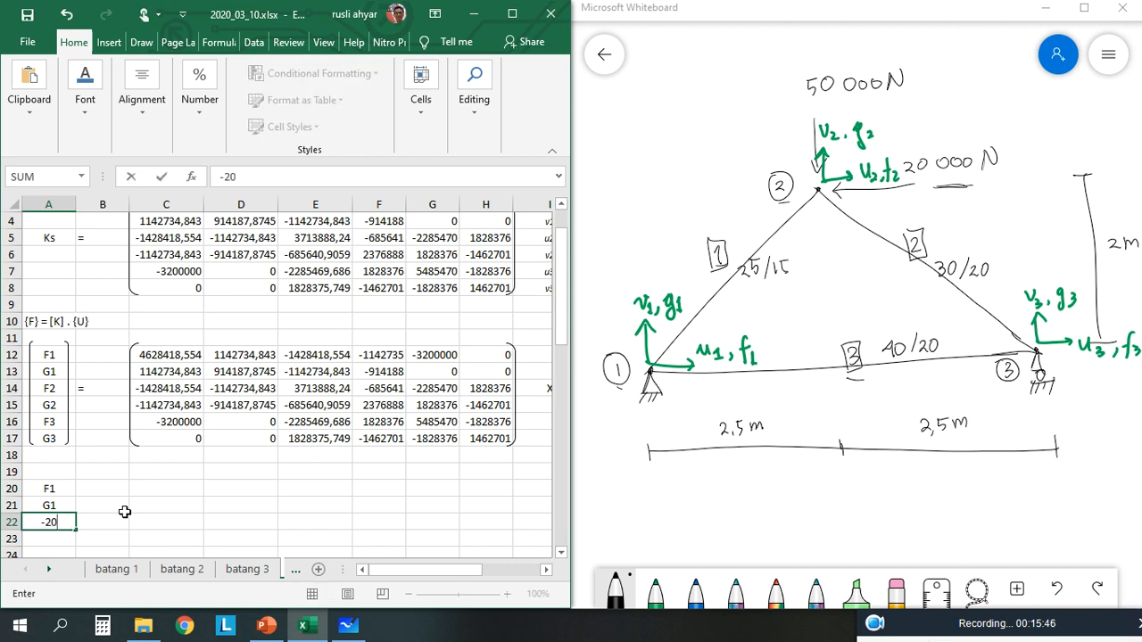
pyautogui.write('000')
pyautogui.press('Return')
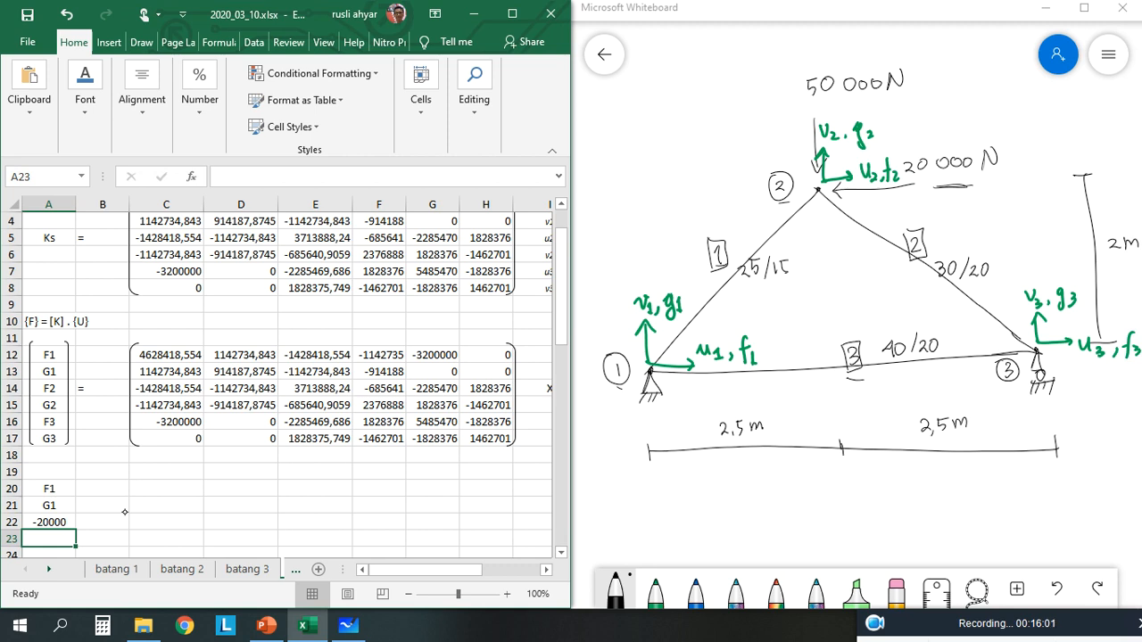
# Underline the 50 000 N load in the truss sketch and enter -50000 in A23.
pyautogui.moveTo(824, 105); pyautogui.dragTo(856, 108)
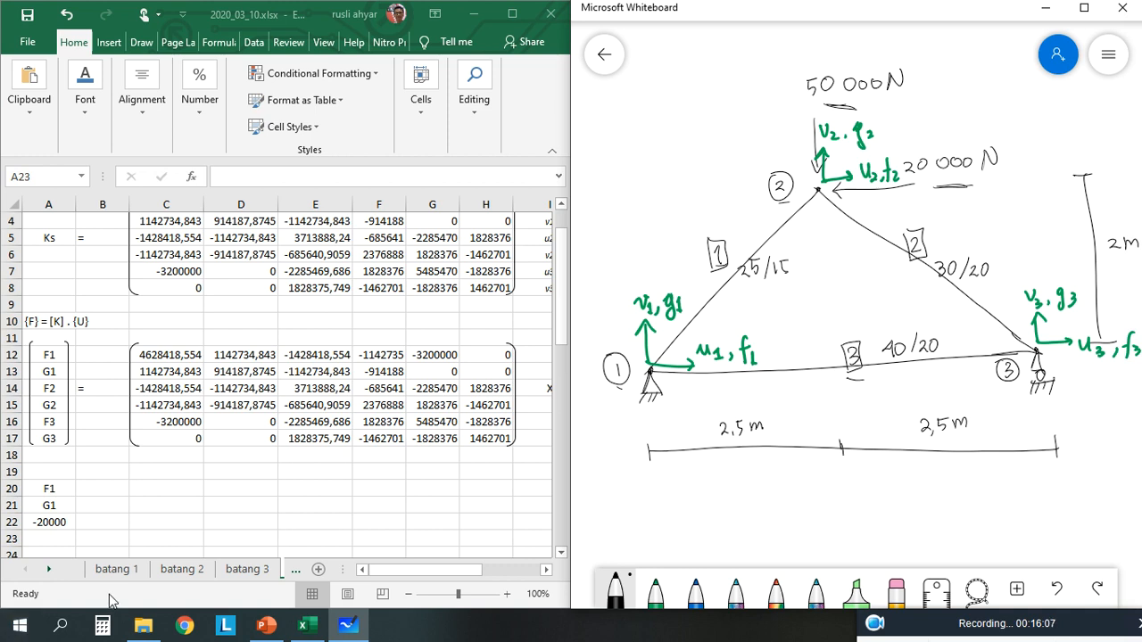
pyautogui.click(105, 506)
pyautogui.write('-50000')
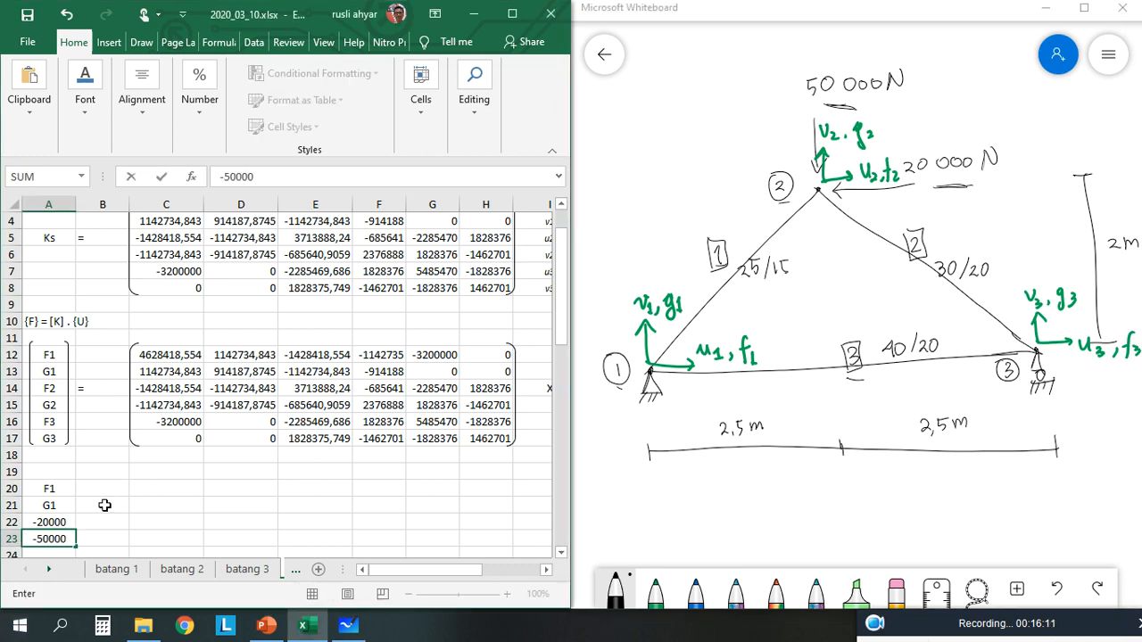
pyautogui.press('Return')
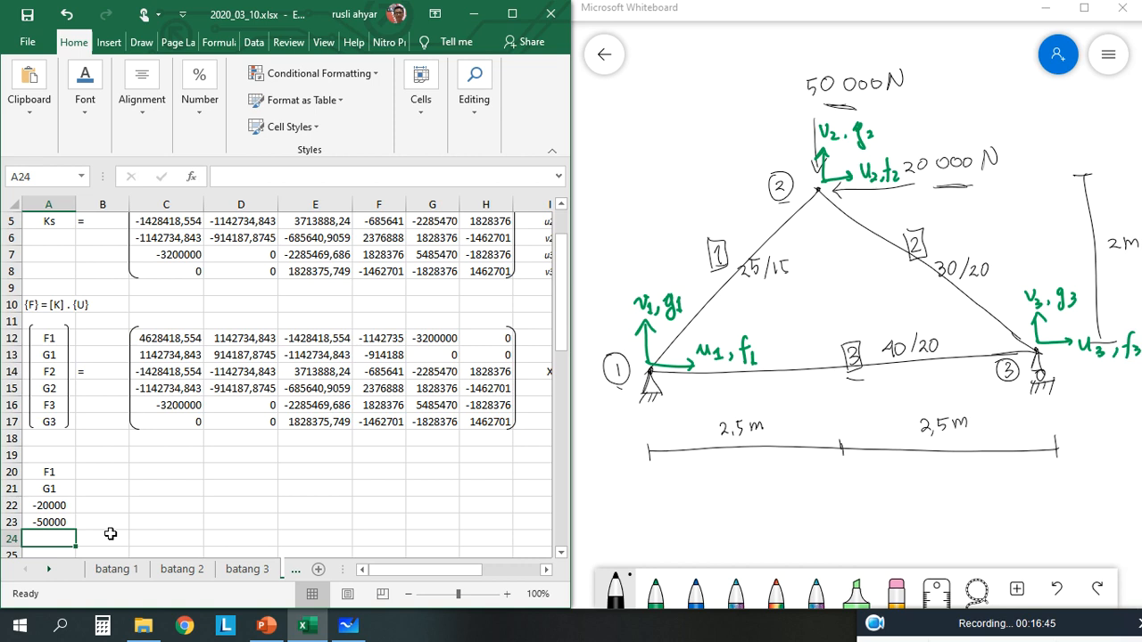
# Complete the force vector with 0 in A24 and the unknown reaction G3 in A25.
pyautogui.write('0')
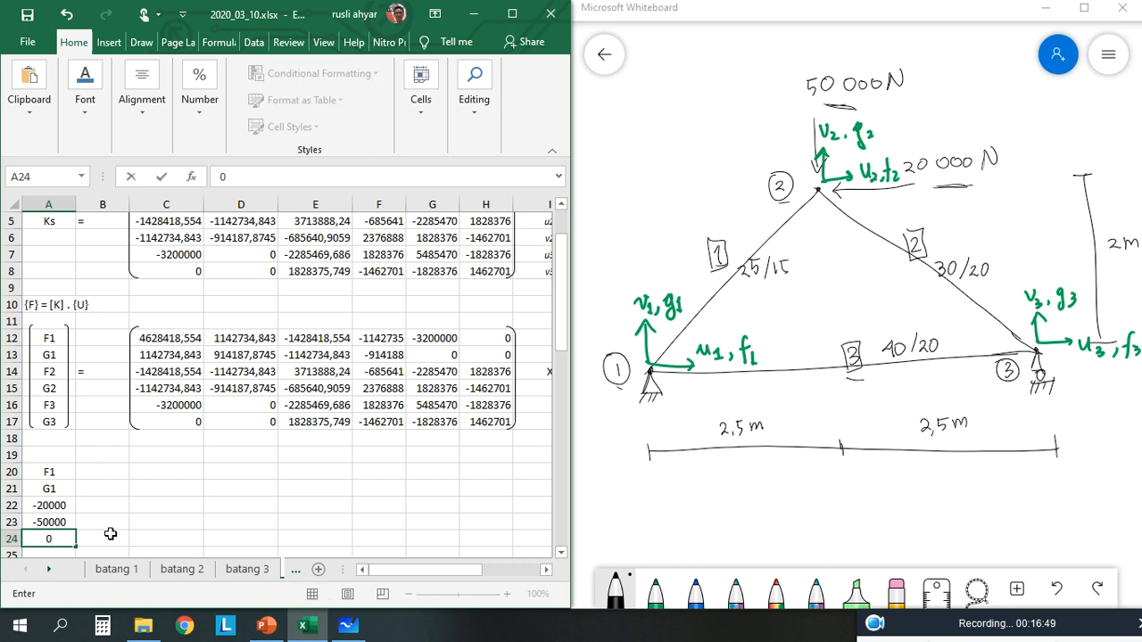
pyautogui.press('Return')
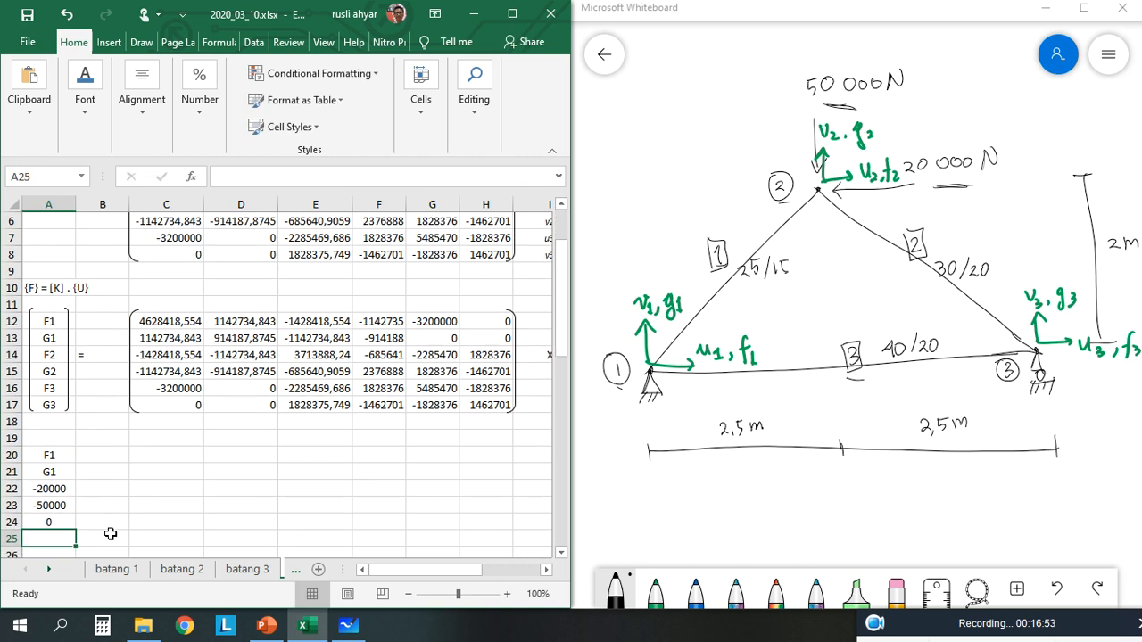
pyautogui.write('G3')
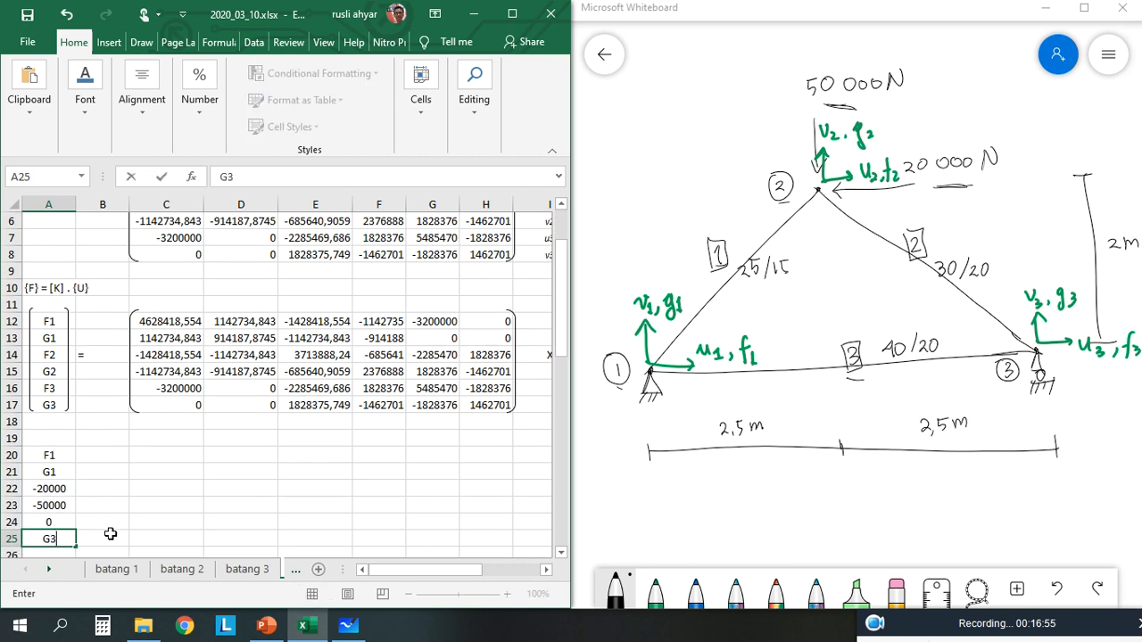
pyautogui.press('Return')
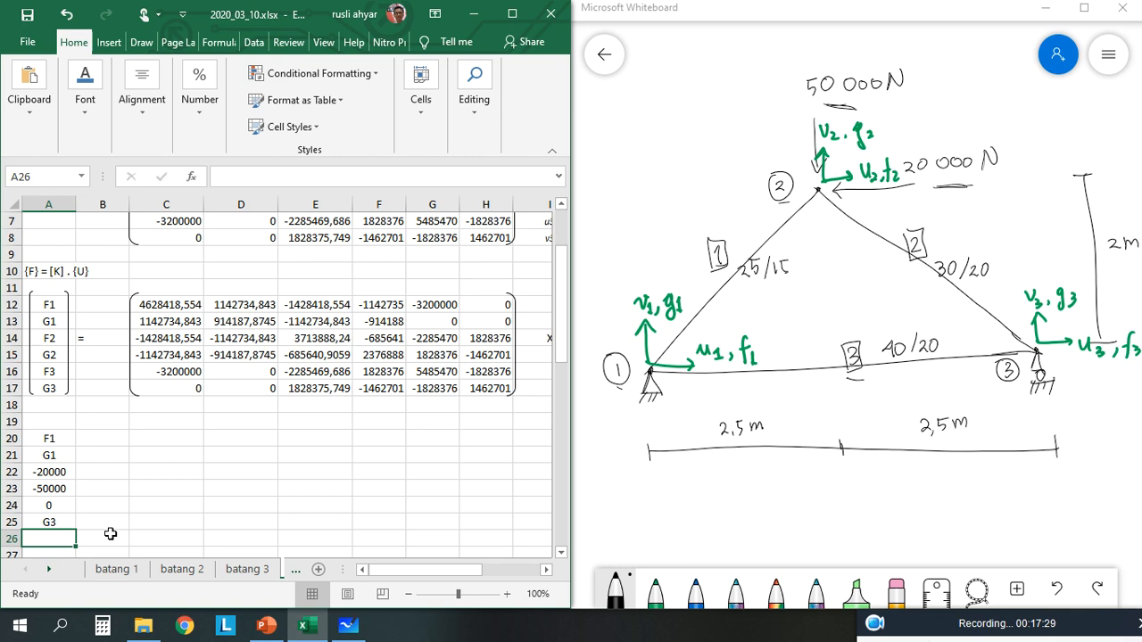
# Enter an equals sign as text in B22 beside the second force vector.
pyautogui.click(96, 469)
pyautogui.write("'=")
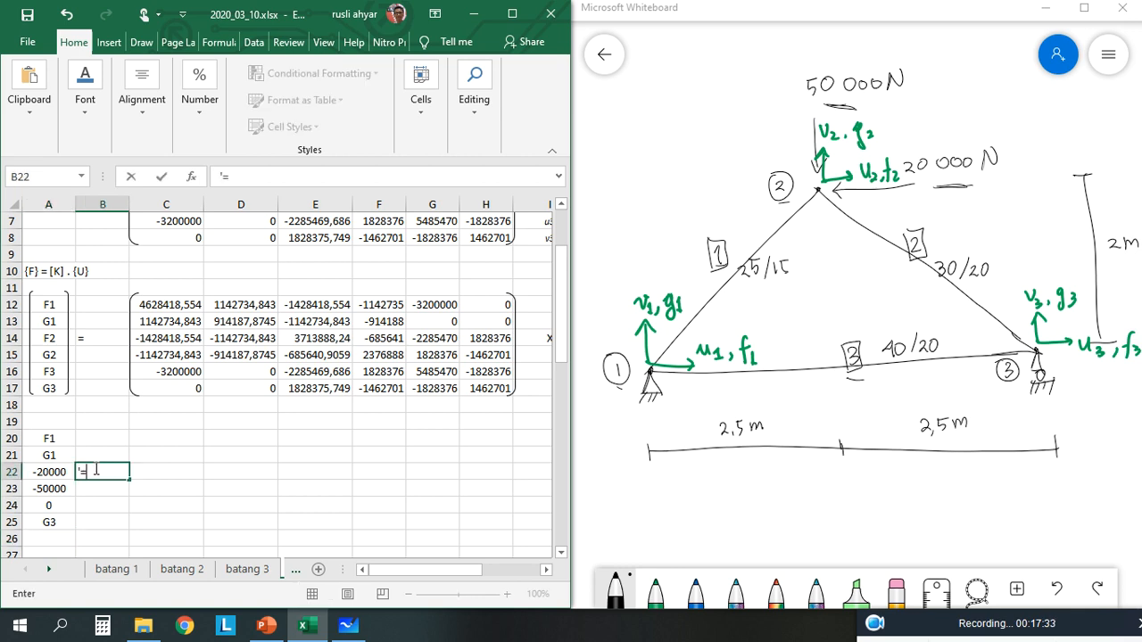
pyautogui.press('Tab')
# Link C20 to the stiffness matrix above with =C12 and fill the formula across C20:H25.
pyautogui.press('Up')
pyautogui.press('Up')
pyautogui.write('=')
pyautogui.press('Up')
pyautogui.press('Up')
pyautogui.press('Up')
pyautogui.press('Up')
pyautogui.press('Up')
pyautogui.press('Up')
pyautogui.press('Up')
pyautogui.press('Up')
pyautogui.press('Return')
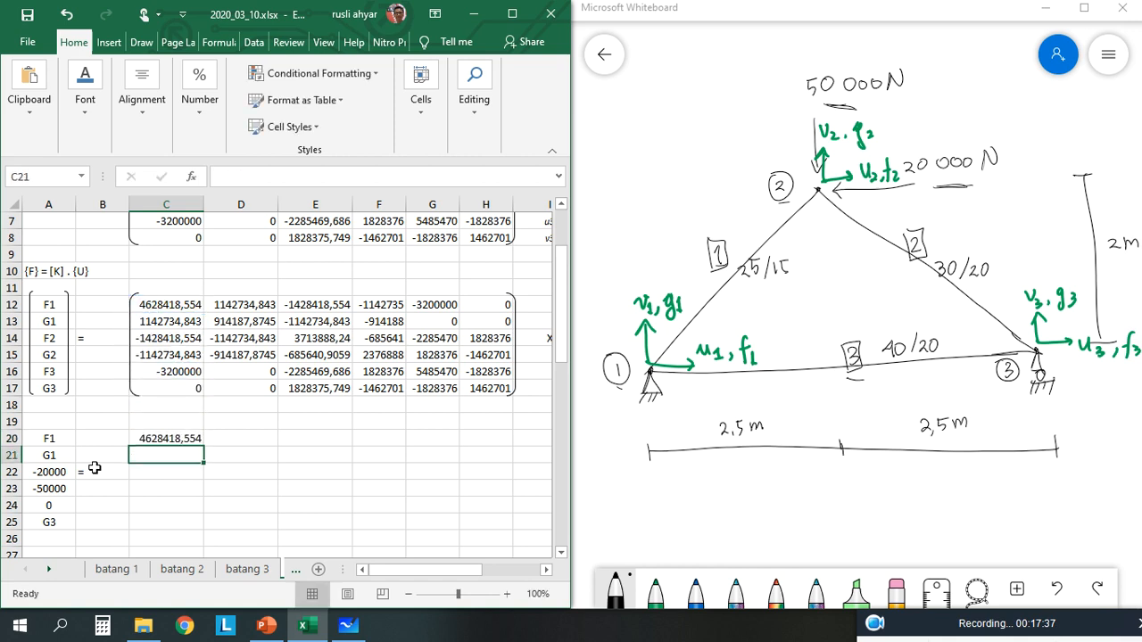
pyautogui.click(168, 438)
pyautogui.moveTo(200, 452); pyautogui.dragTo(505, 527)
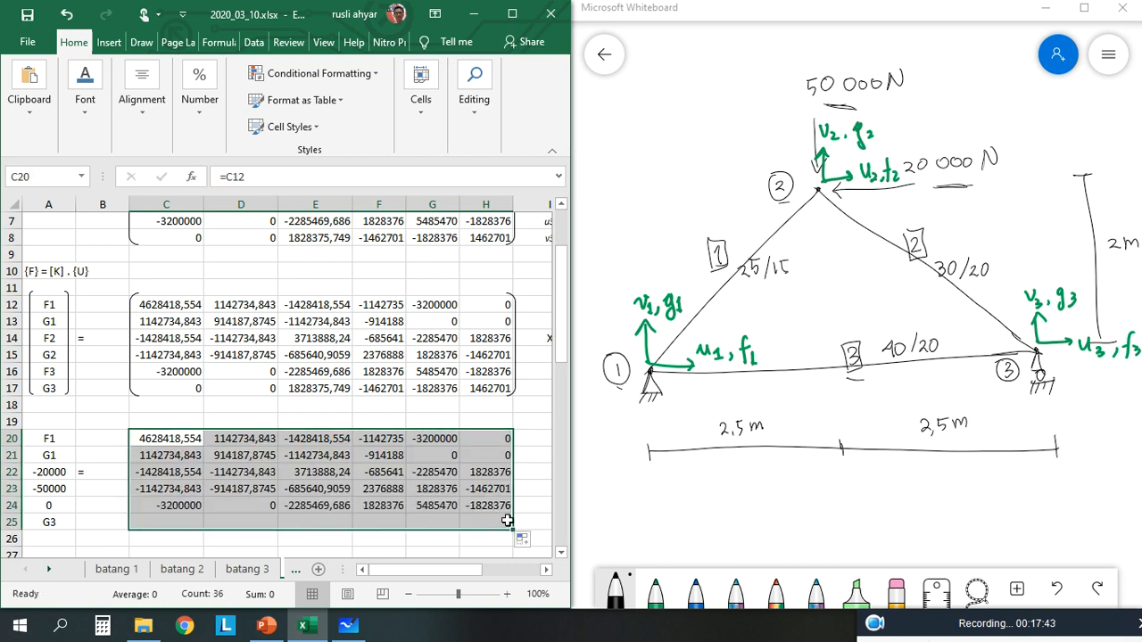
# Enter a centred multiplication sign "X" in I22 beside the second stiffness matrix.
pyautogui.click(535, 472)
pyautogui.write('X')
pyautogui.hotkey('ctrl', 'Return')
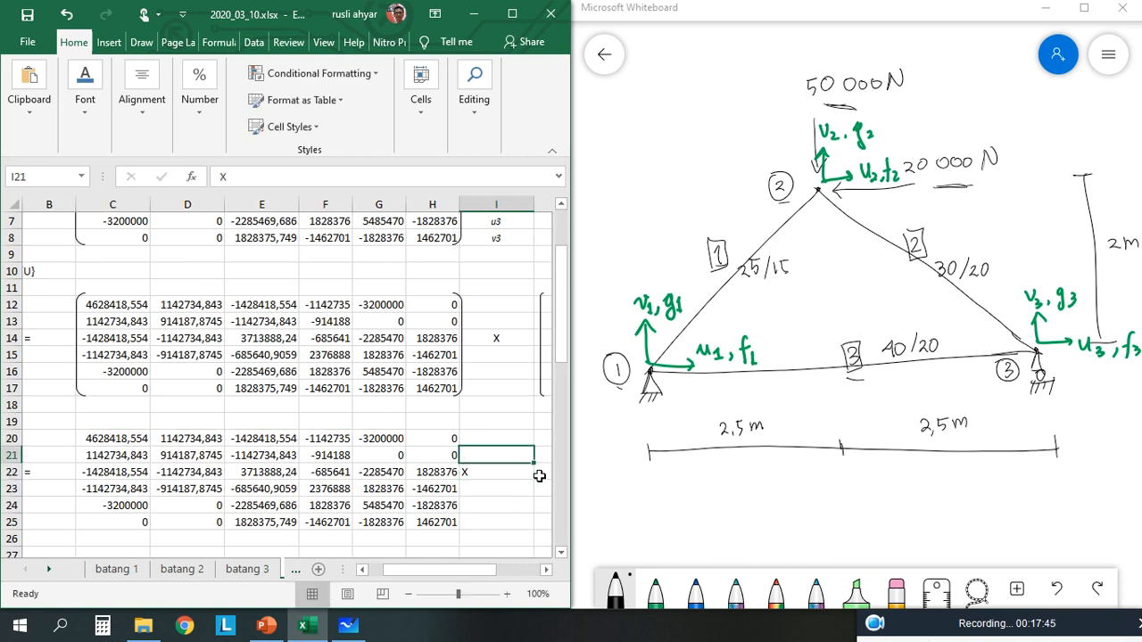
pyautogui.click(165, 98)
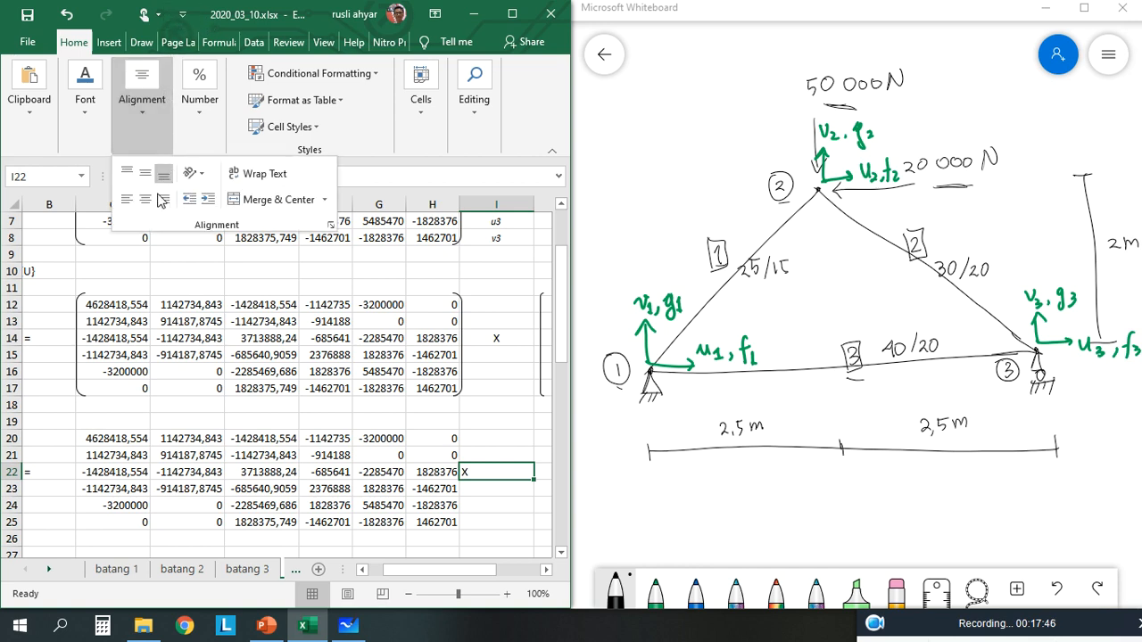
pyautogui.click(144, 199)
pyautogui.press('Escape')
# Enter 0 in J20 and J21 as the displacements at the pinned support of node 1.
pyautogui.press('Right')
pyautogui.press('Right')
pyautogui.press('Right')
pyautogui.press('Left')
pyautogui.press('Left')
pyautogui.press('Up')
pyautogui.press('Up')
pyautogui.press('Up')
pyautogui.press('Down')
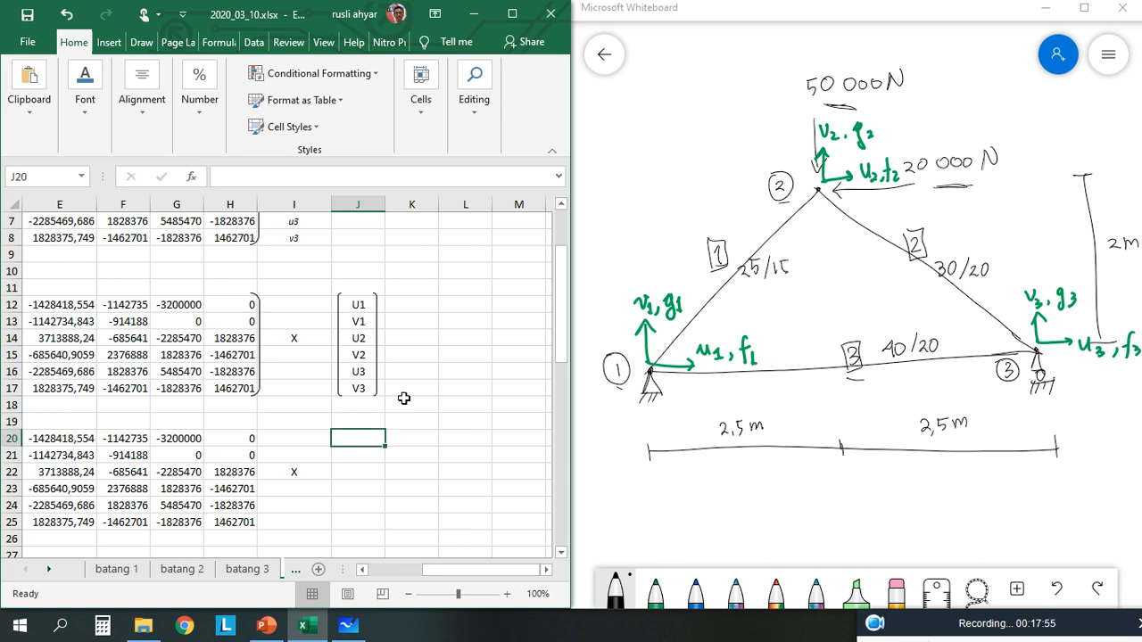
pyautogui.hotkey('alt', 'Tab')
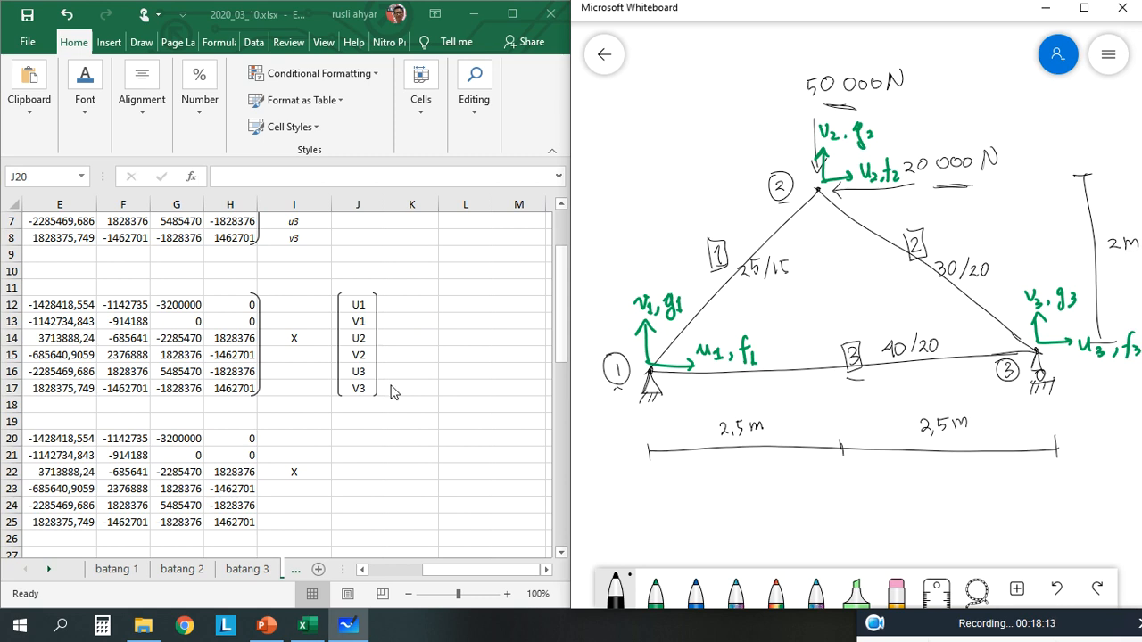
pyautogui.hotkey('alt', 'Tab')
pyautogui.write('0')
pyautogui.press('Return')
pyautogui.write('0')
pyautogui.press('Return')
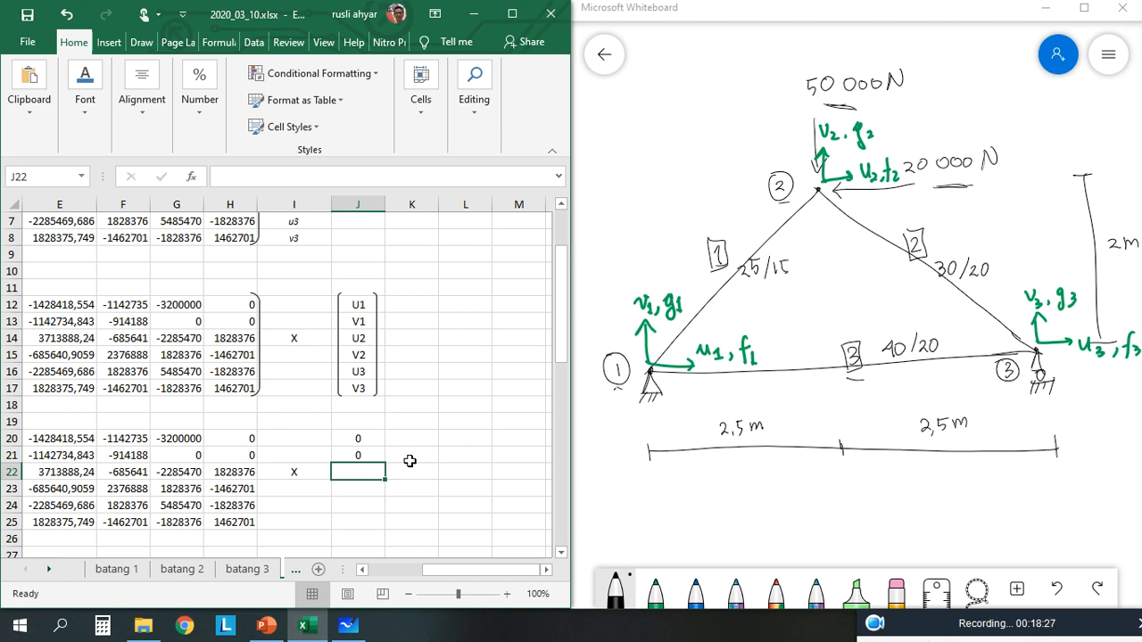
# Underline the u3 label in the truss sketch and enter the unknown displacement U3 in J24.
pyautogui.press('Down')
pyautogui.press('Down')
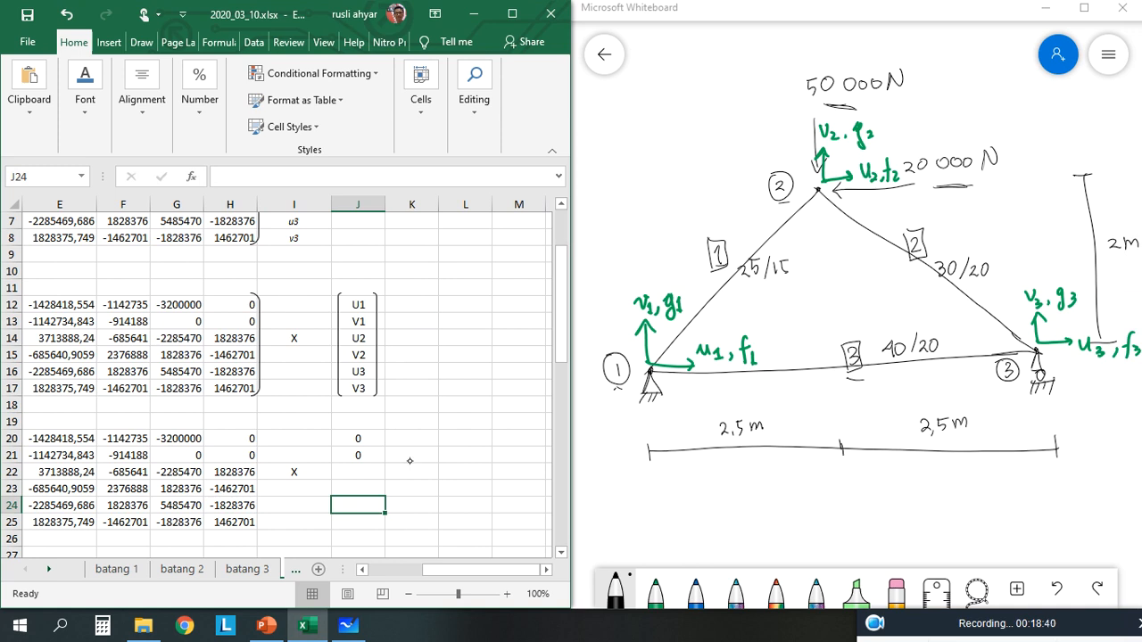
pyautogui.moveTo(1086, 367); pyautogui.dragTo(1094, 365)
pyautogui.click(343, 502)
pyautogui.write('U3')
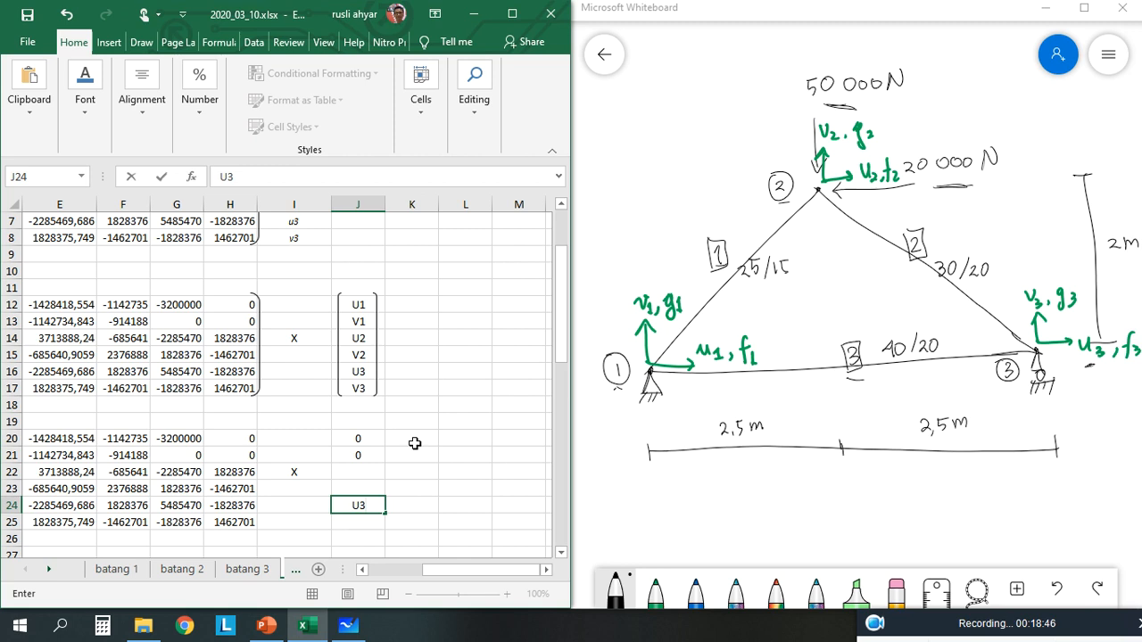
pyautogui.hotkey('ctrl', 'Return')
pyautogui.press('Down')
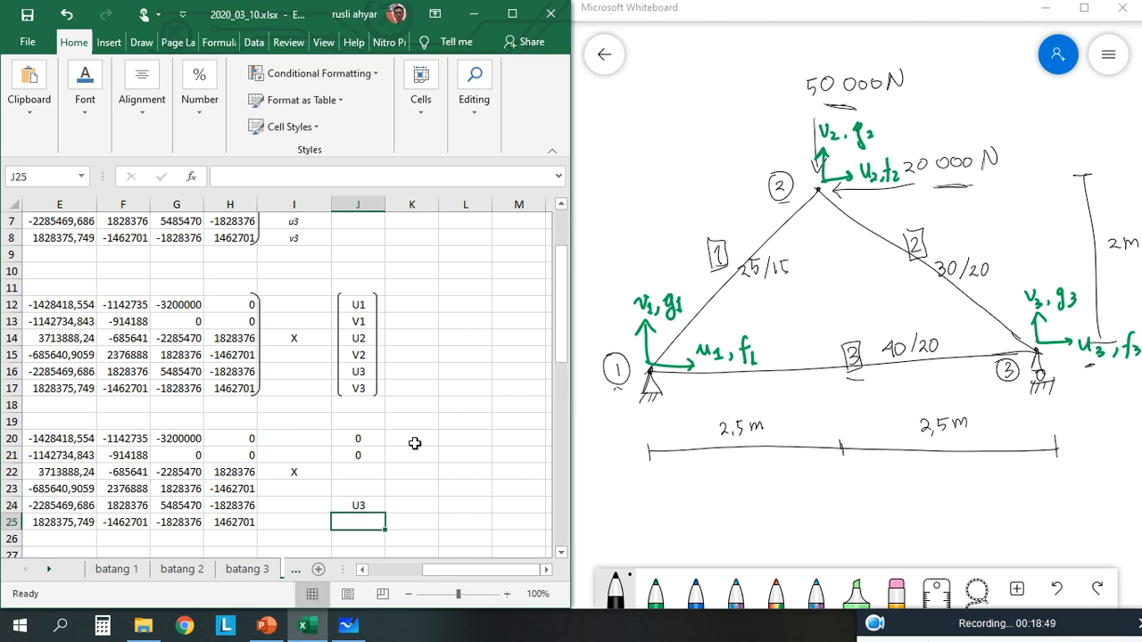
# Complete the displacement vector with 0 in J25, U2 in J22 and V2 in J23.
pyautogui.write('0')
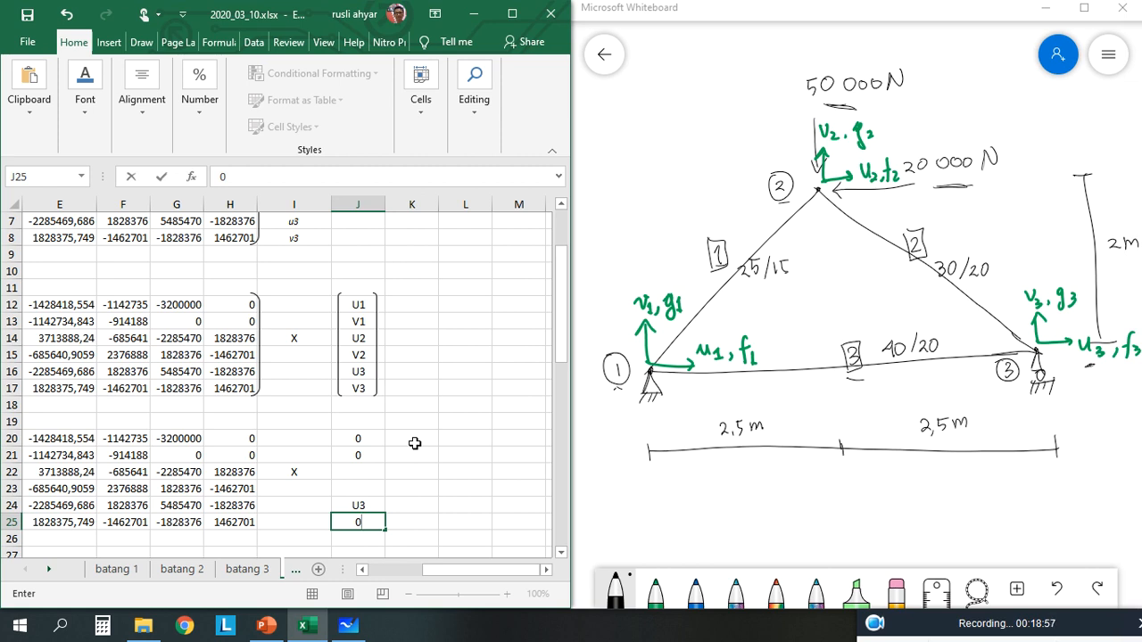
pyautogui.press('Up')
pyautogui.press('Up')
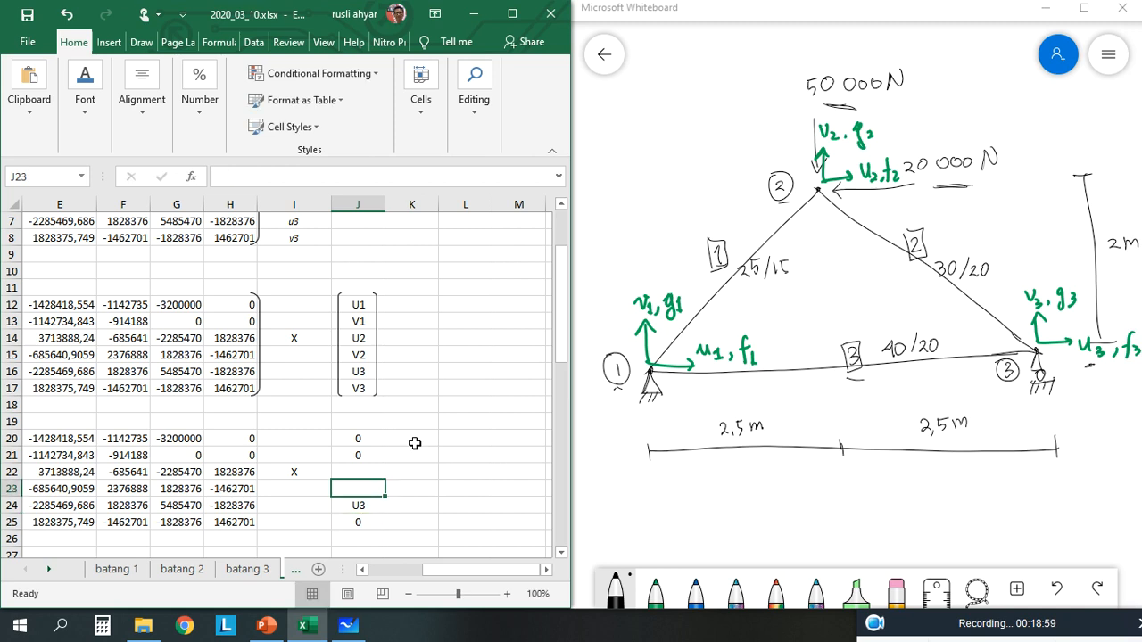
pyautogui.press('Up')
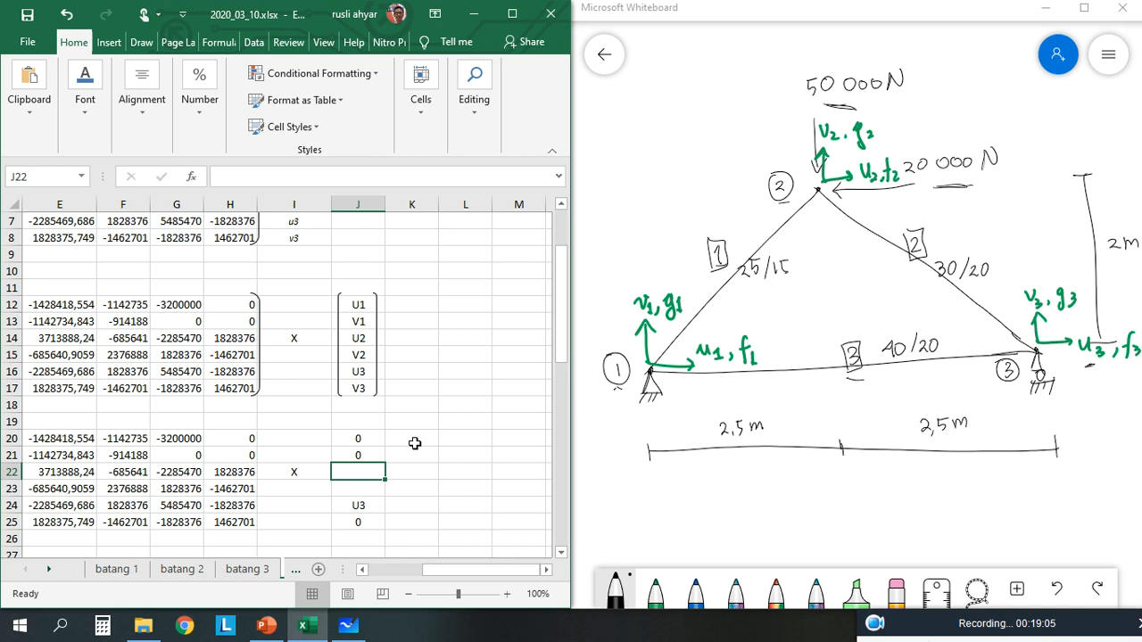
pyautogui.write('U2')
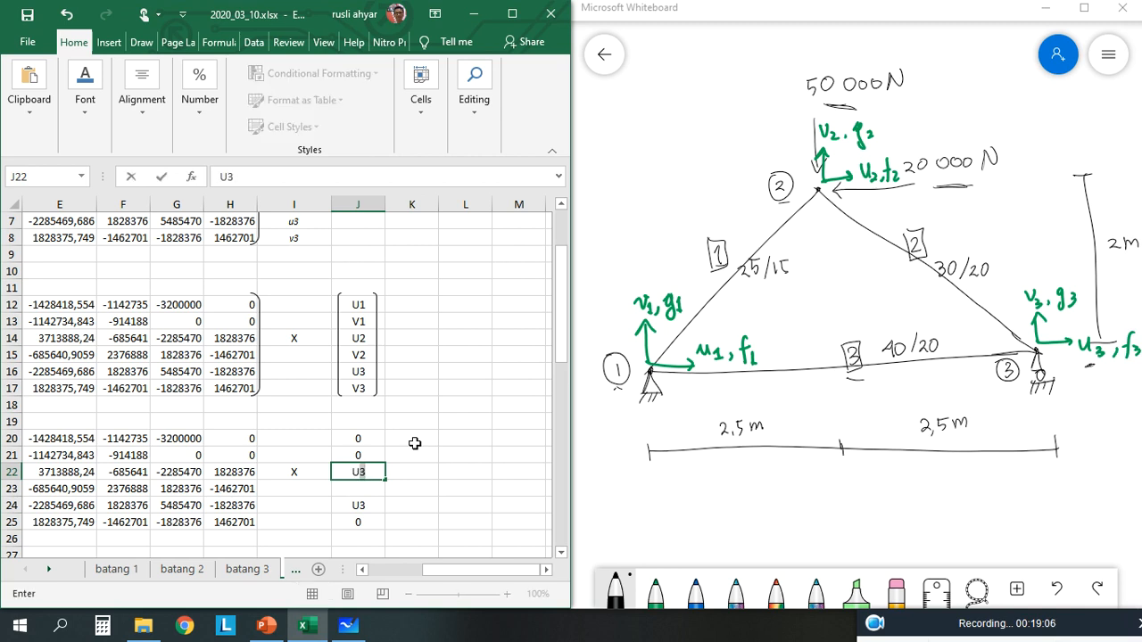
pyautogui.press('Down')
pyautogui.write('V')
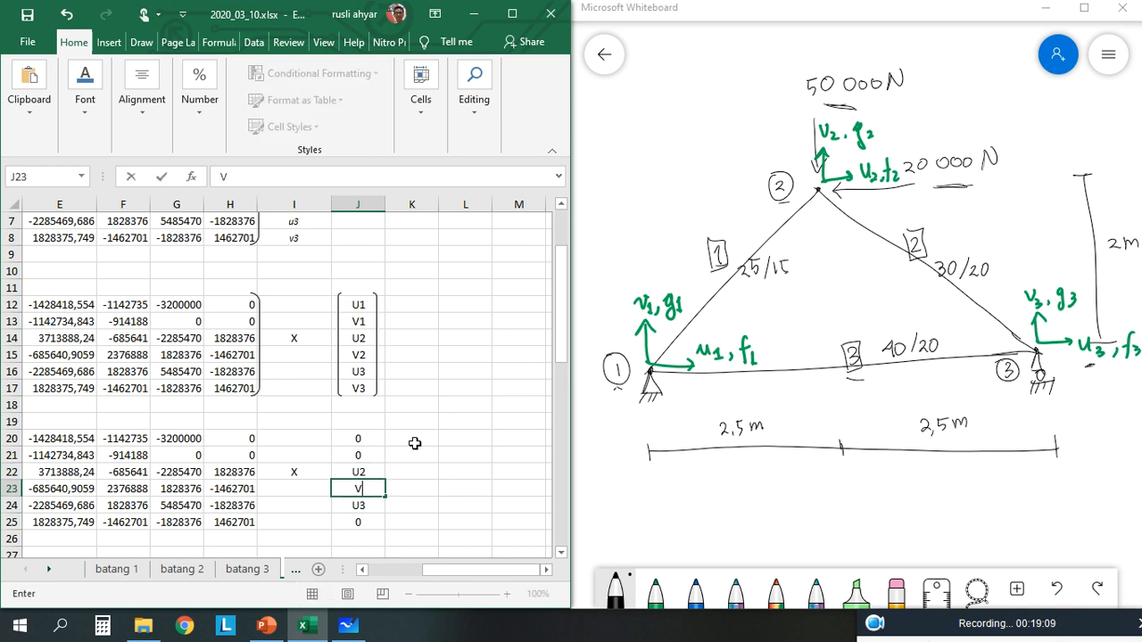
pyautogui.write('2')
pyautogui.press('Return')
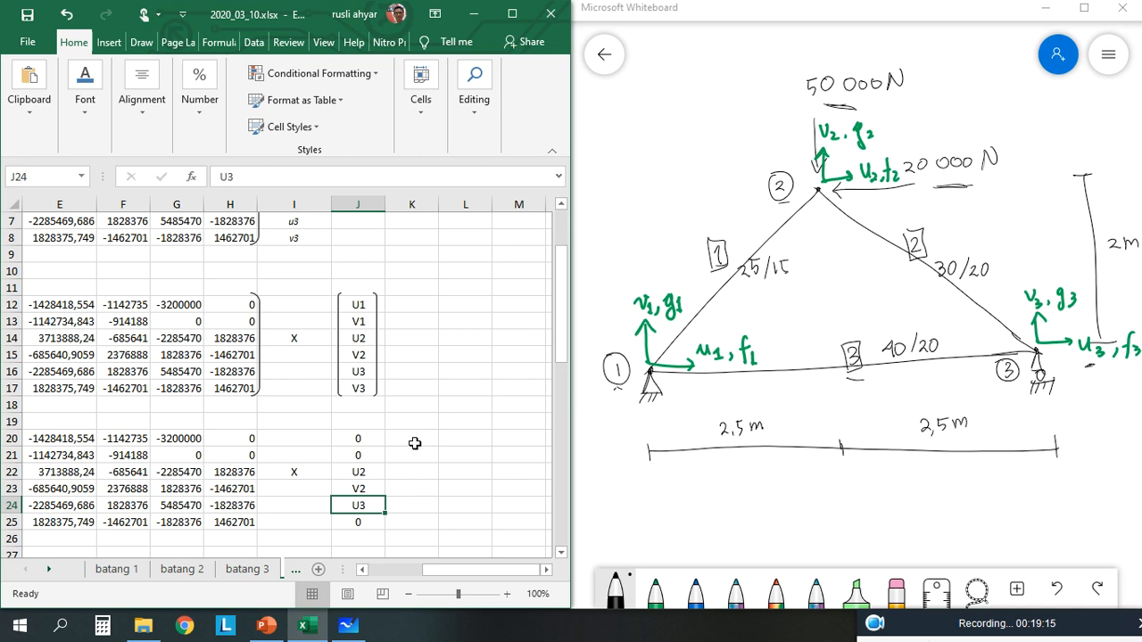
# Maximize the workbook window and copy the bracket shape around the F1–G3 vector down onto A20:A25.
pyautogui.click(512, 13)
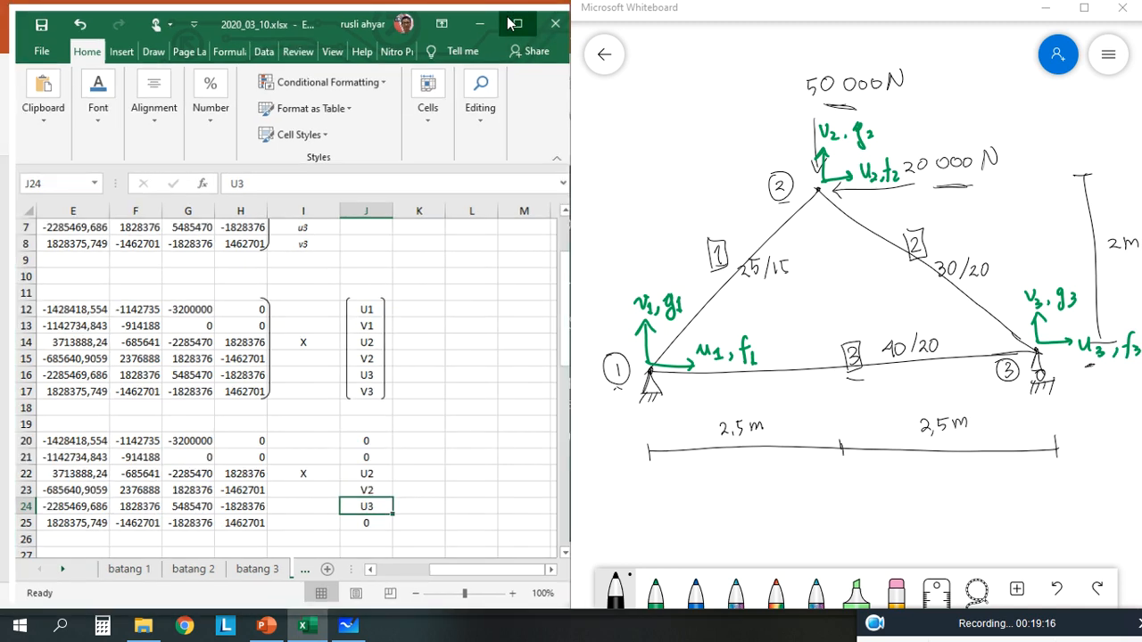
pyautogui.hscroll(-4, 548, 340)
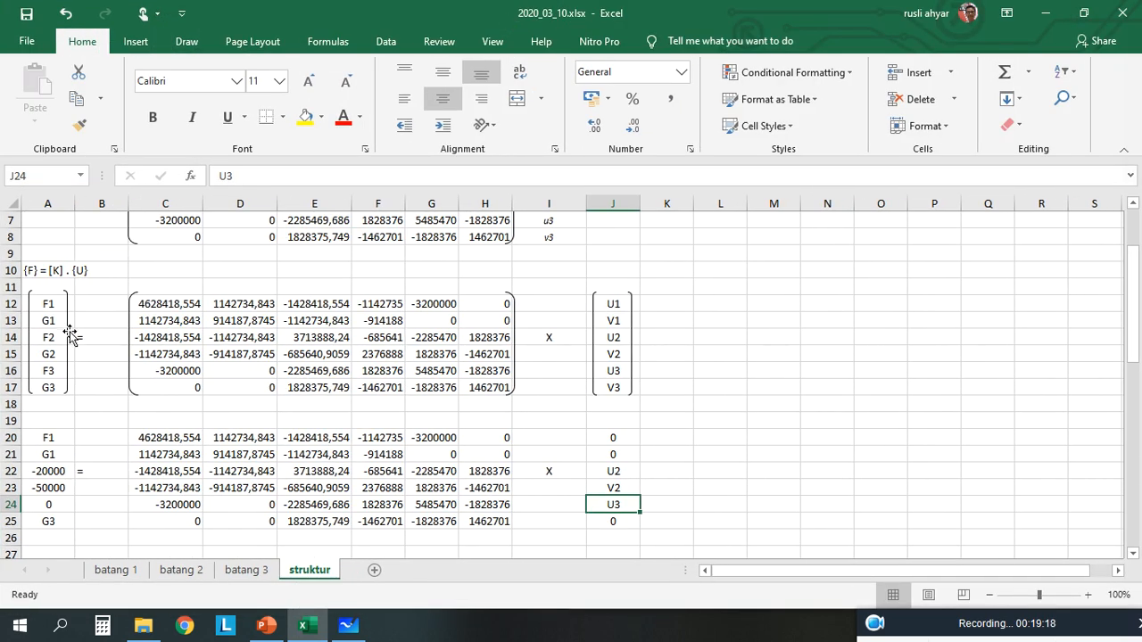
pyautogui.click(68, 335)
pyautogui.moveTo(71, 335); pyautogui.dragTo(69, 471)
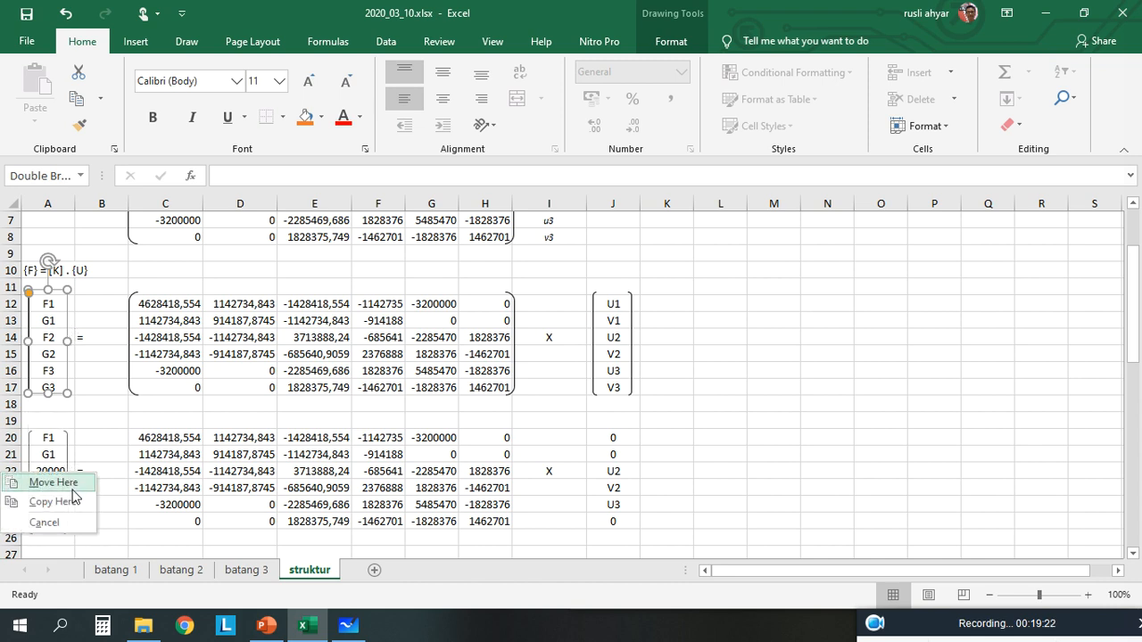
pyautogui.click(74, 500)
# Copy the brackets of the stiffness matrix and displacement vector down onto C20:H25 and J20:J25.
pyautogui.click(128, 350)
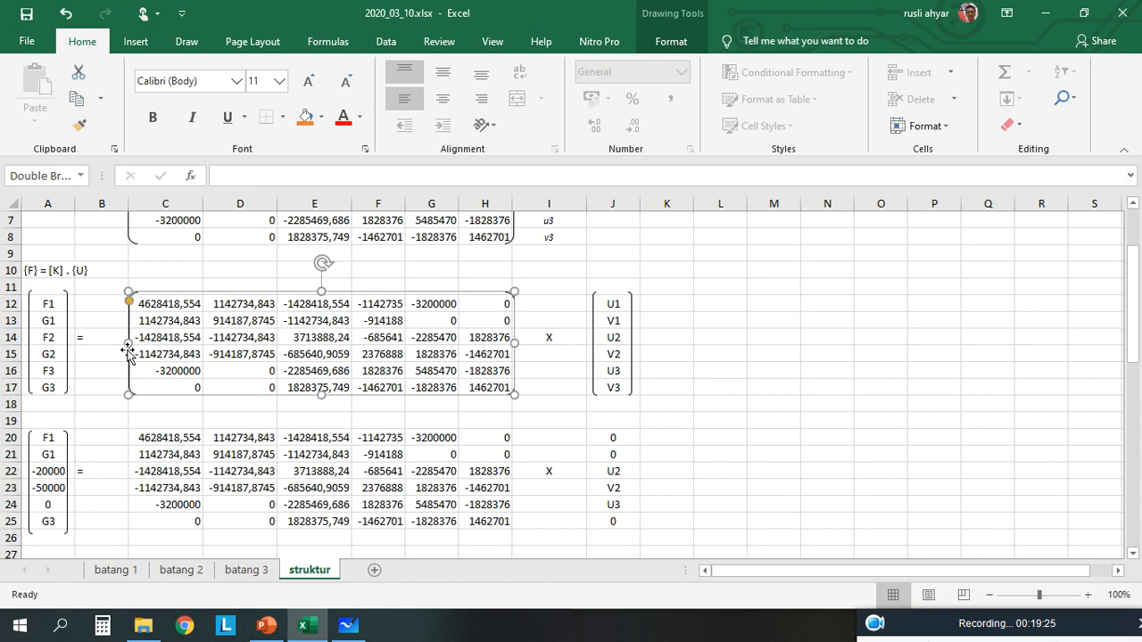
pyautogui.moveTo(127, 351); pyautogui.dragTo(127, 482)
pyautogui.click(104, 521)
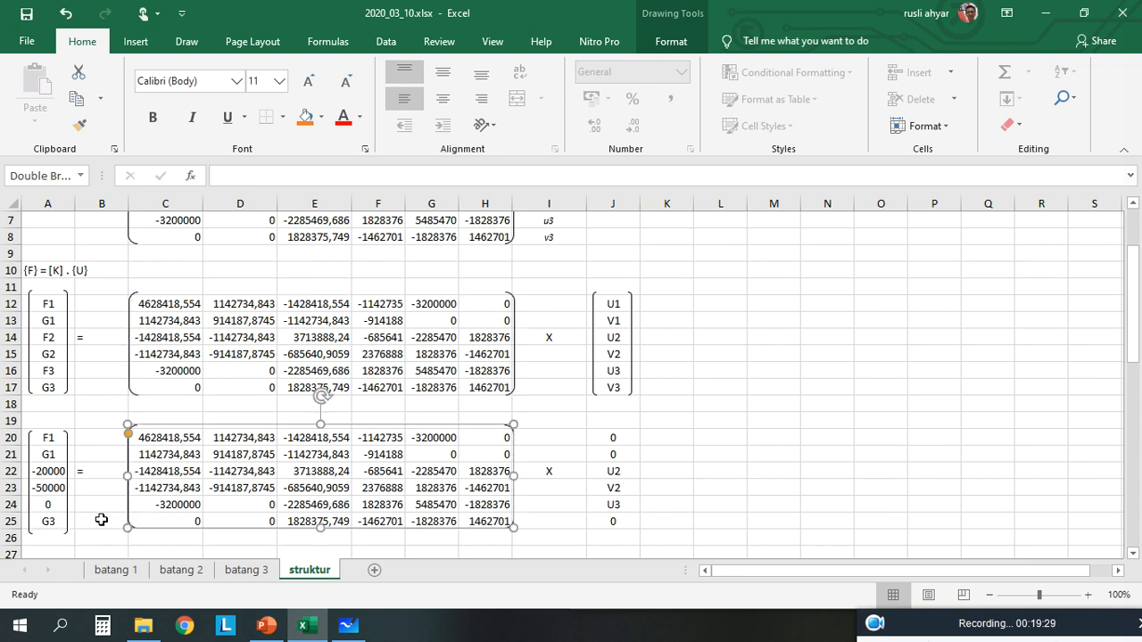
pyautogui.moveTo(593, 306); pyautogui.dragTo(592, 450)
pyautogui.click(550, 488)
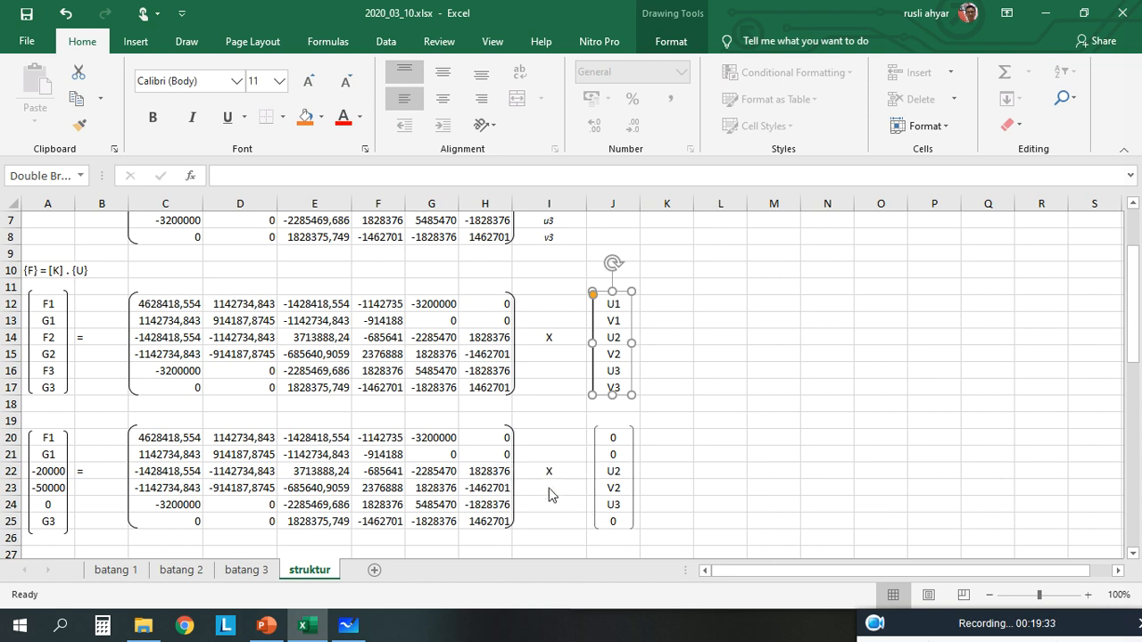
pyautogui.click(576, 533)
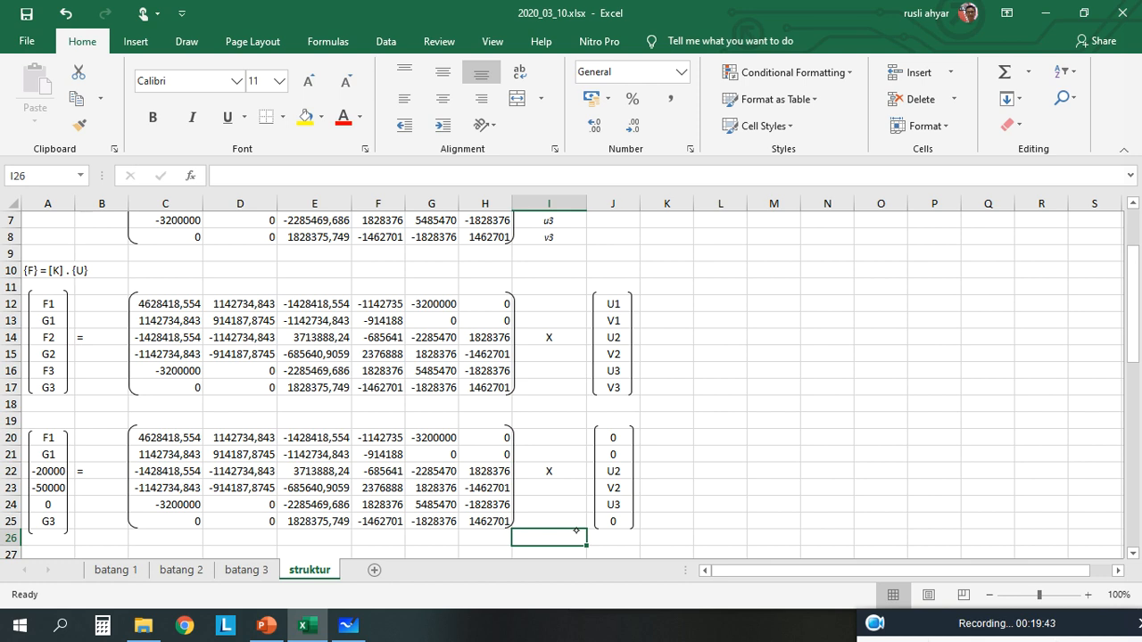
# Enter the heading "REARRANGMENT MATRIKS" in A29 and left-align it.
pyautogui.scroll(-1, 295, 435)
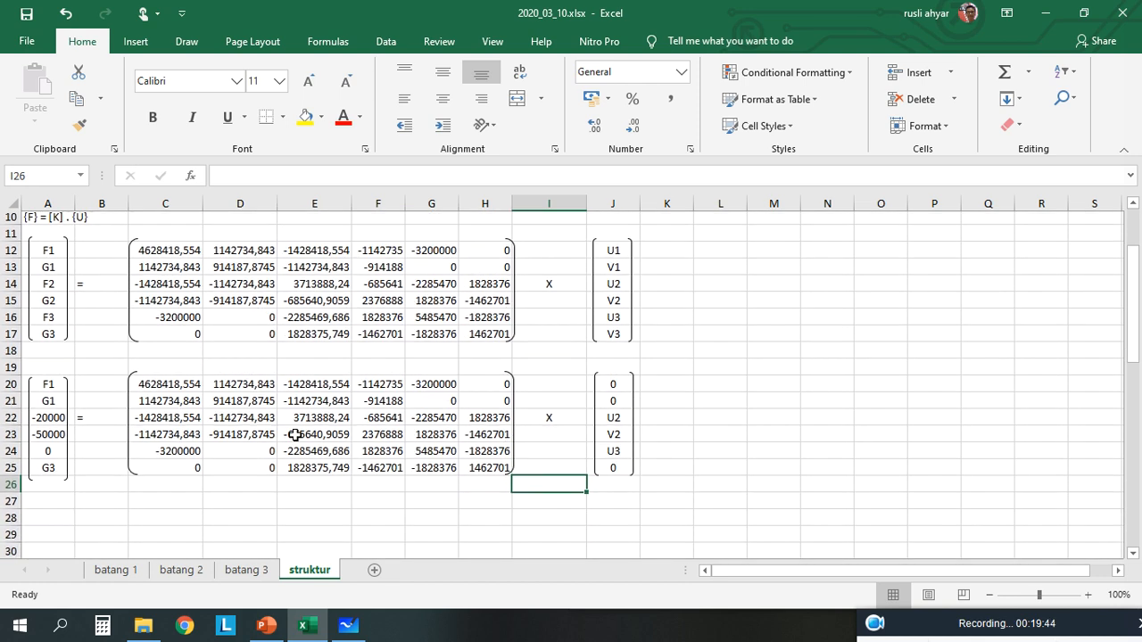
pyautogui.scroll(-1, 294, 435)
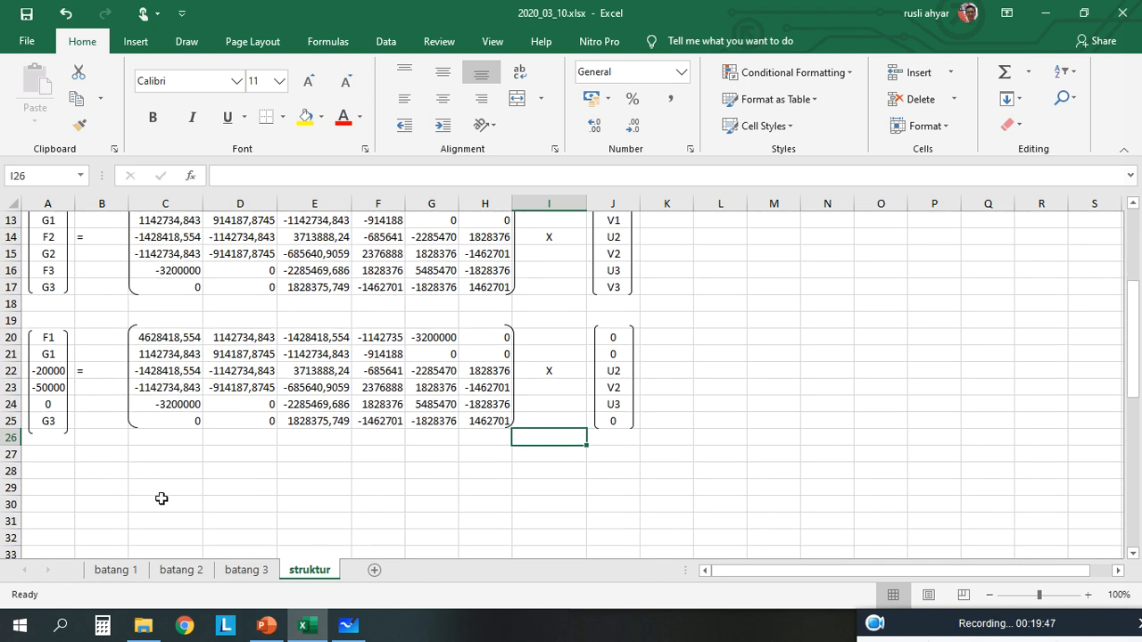
pyautogui.click(48, 486)
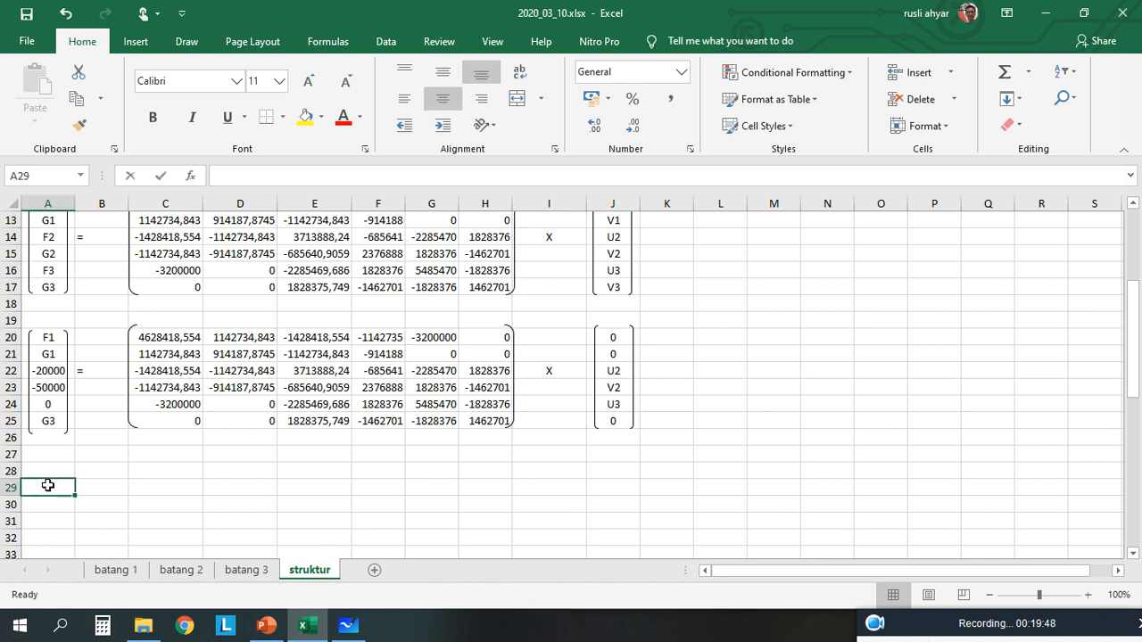
pyautogui.write('REARRA')
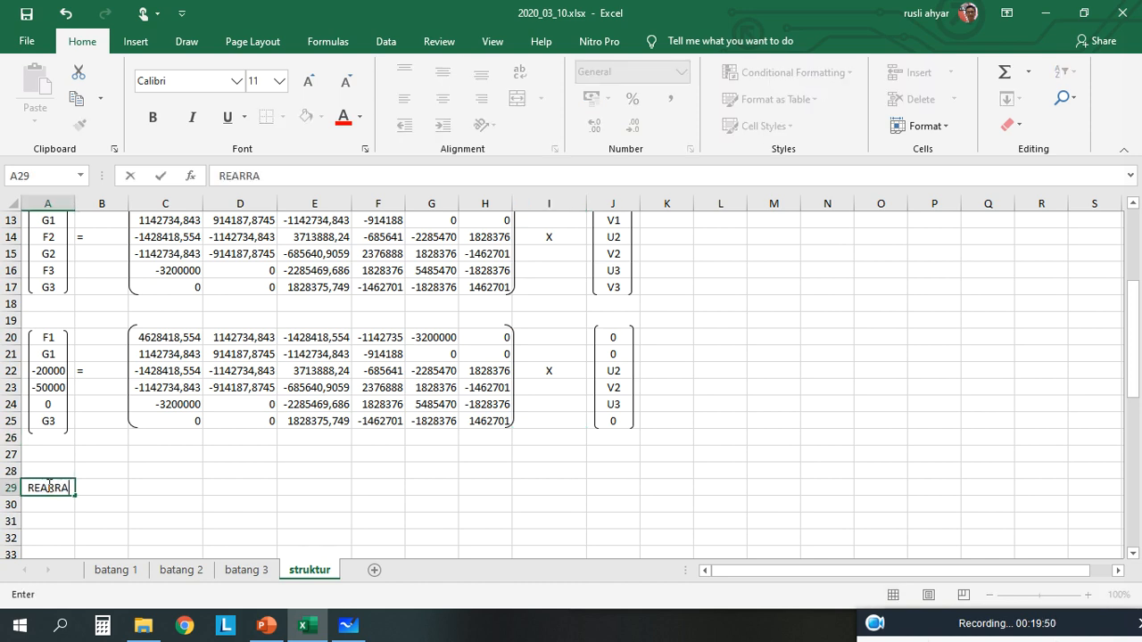
pyautogui.write('NGMENT MATRIKS')
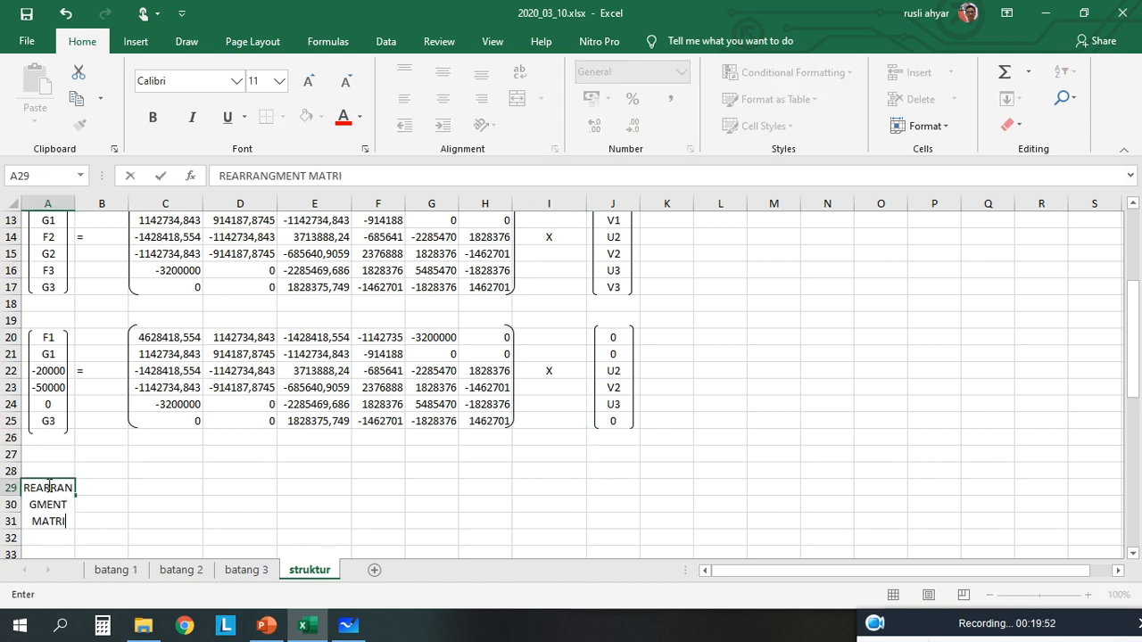
pyautogui.hotkey('ctrl', 'Return')
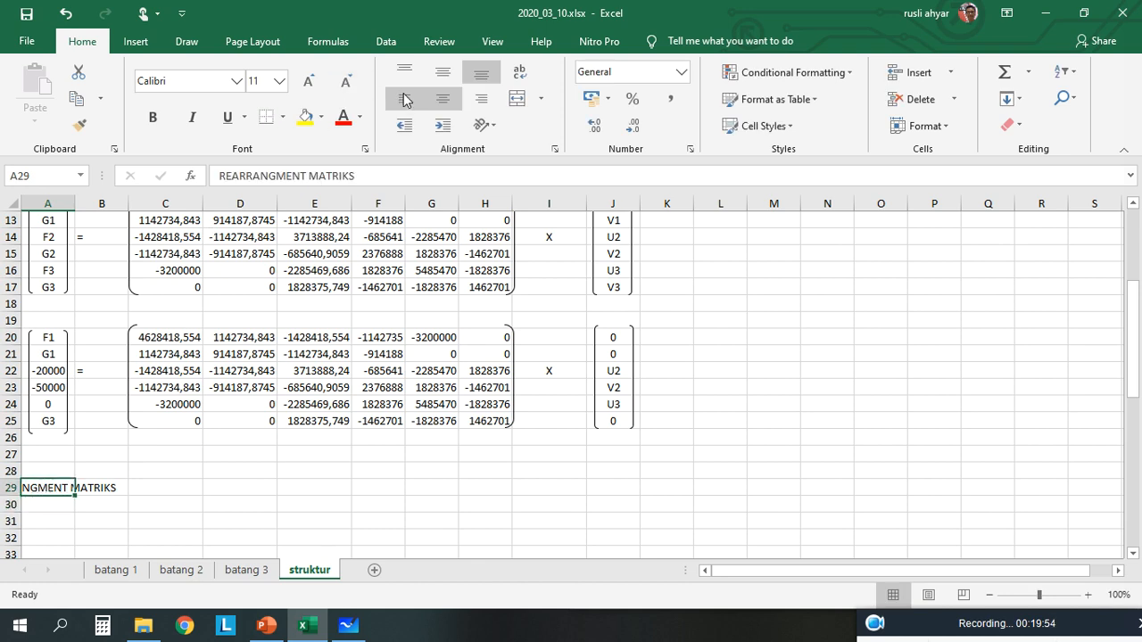
pyautogui.click(405, 100)
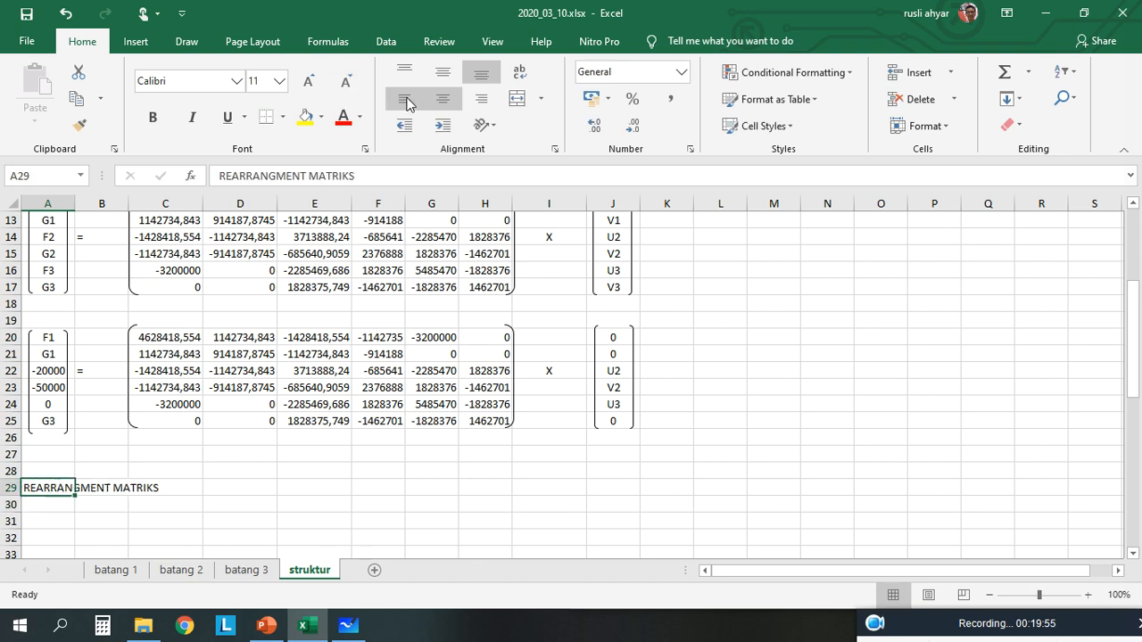
# Enter the load value -20000 in A31 below the new heading.
pyautogui.click(45, 520)
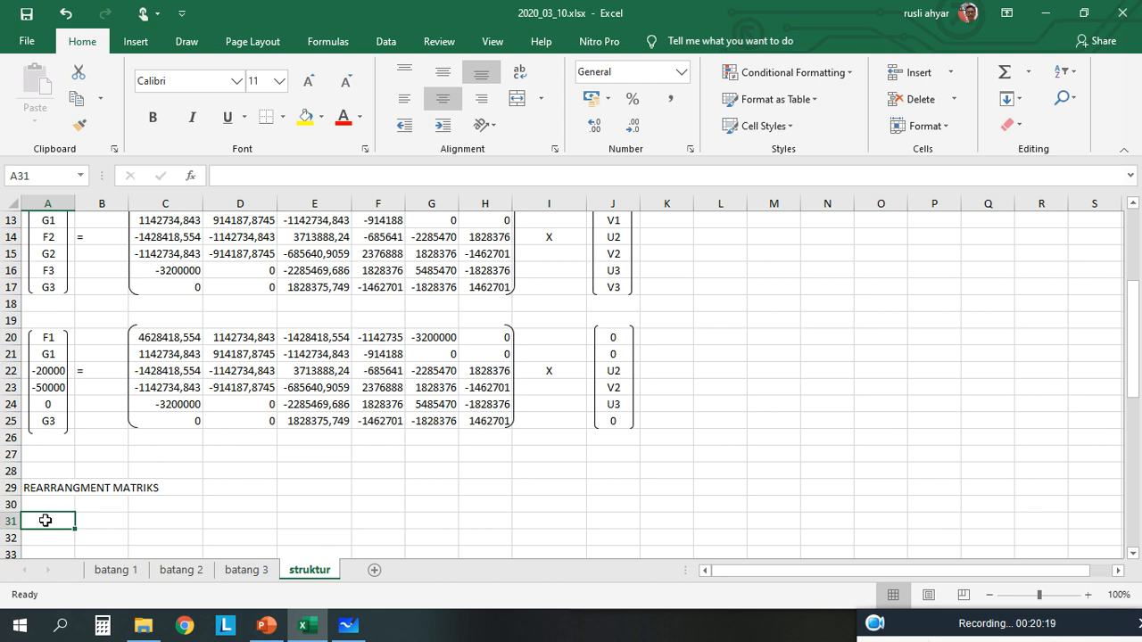
pyautogui.write('-20000')
pyautogui.press('Return')
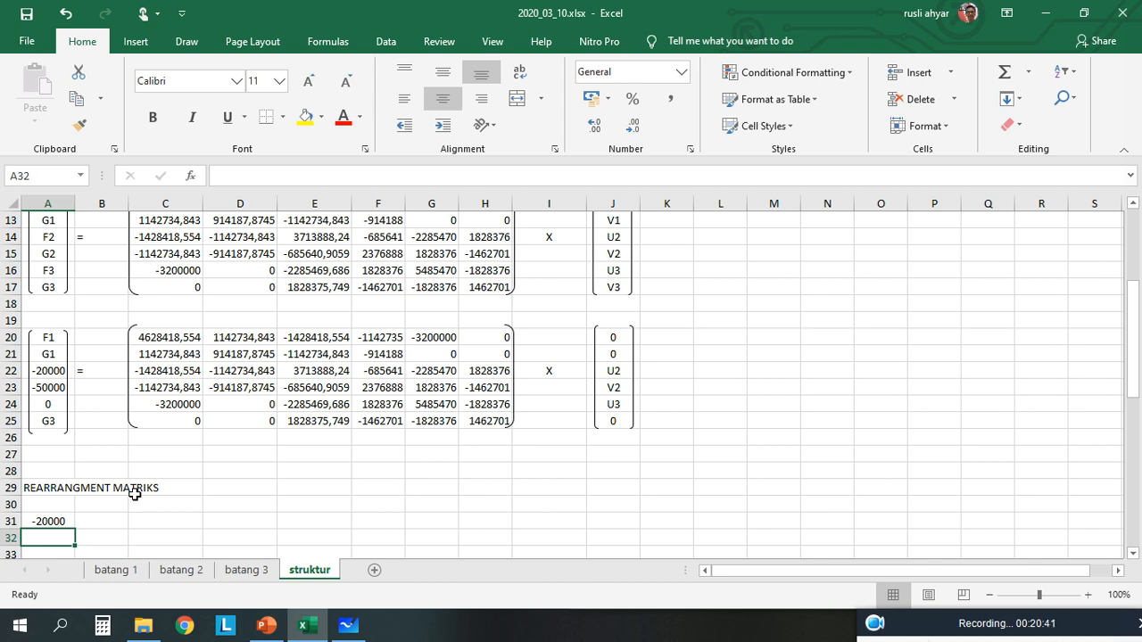
# Link A31 to the horizontal load at node 2 with =A22.
pyautogui.press('Up')
pyautogui.write('=')
pyautogui.press('Up')
pyautogui.press('Up')
pyautogui.press('Up')
pyautogui.press('Up')
pyautogui.press('Up')
pyautogui.press('Up')
pyautogui.press('Up')
pyautogui.press('Up')
pyautogui.press('Up')
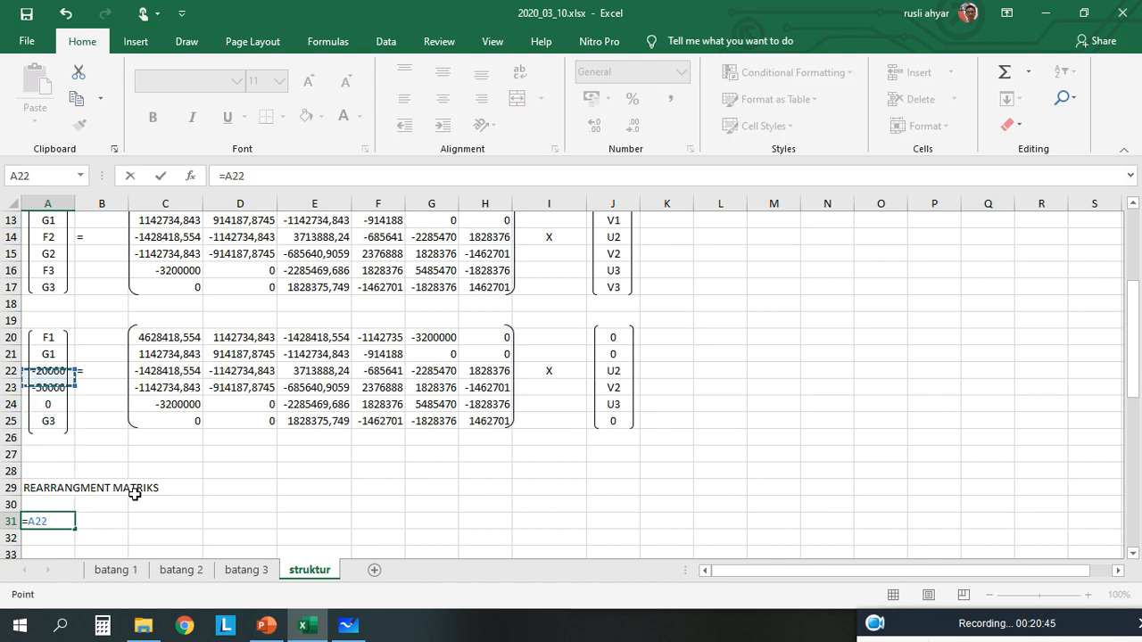
pyautogui.press('Return')
# Link A32 to the vertical load at node 2 with =A23.
pyautogui.write('=')
pyautogui.press('Up')
pyautogui.press('Up')
pyautogui.press('Up')
pyautogui.press('Up')
pyautogui.press('Up')
pyautogui.press('Up')
pyautogui.press('Up')
pyautogui.press('Up')
pyautogui.press('Up')
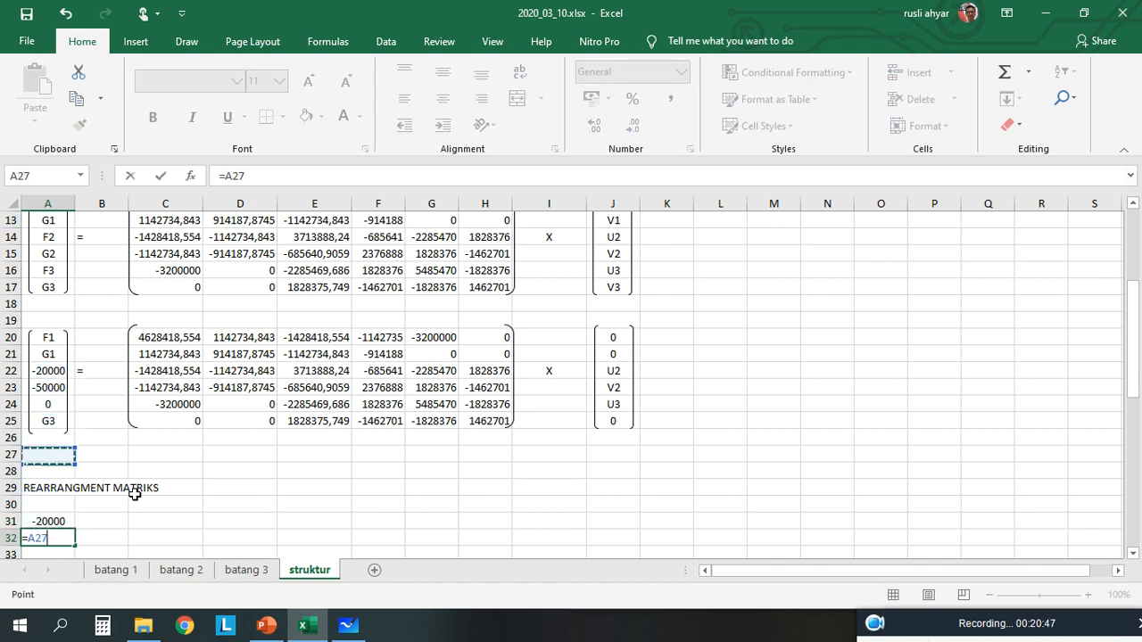
pyautogui.press('Return')
# Link A33 to the zero horizontal force at node 3 with =A24.
pyautogui.write('=')
pyautogui.press('Up')
pyautogui.press('Up')
pyautogui.press('Up')
pyautogui.press('Up')
pyautogui.press('Up')
pyautogui.press('Up')
pyautogui.press('Up')
pyautogui.press('Up')
pyautogui.press('Up')
pyautogui.press('Up')
pyautogui.press('Up')
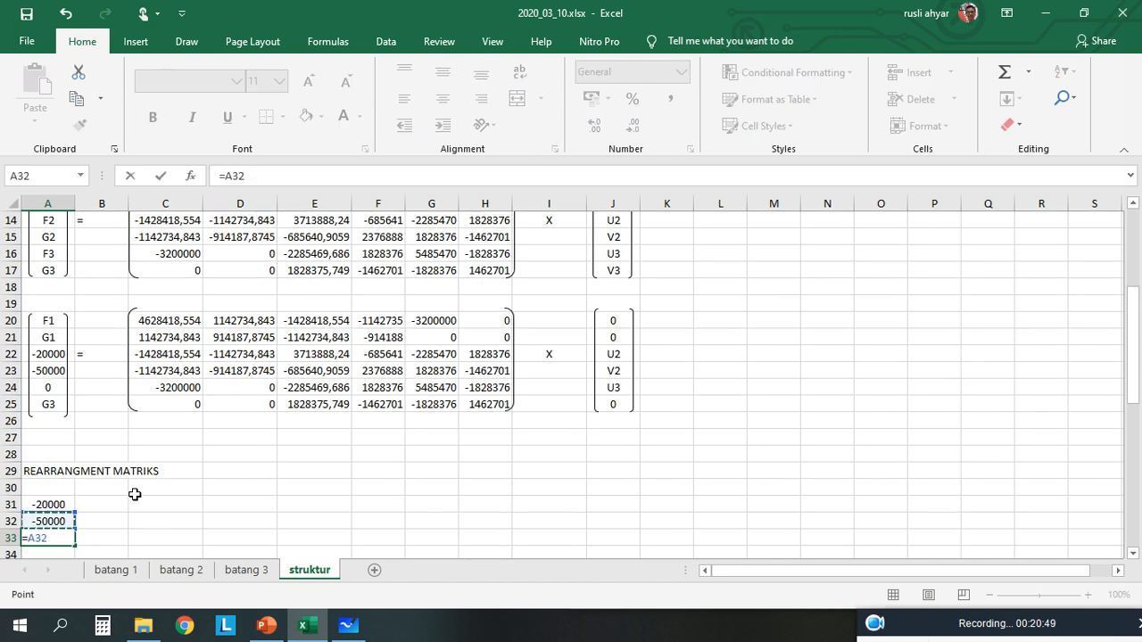
pyautogui.press('Down')
pyautogui.press('Down')
pyautogui.press('Return')
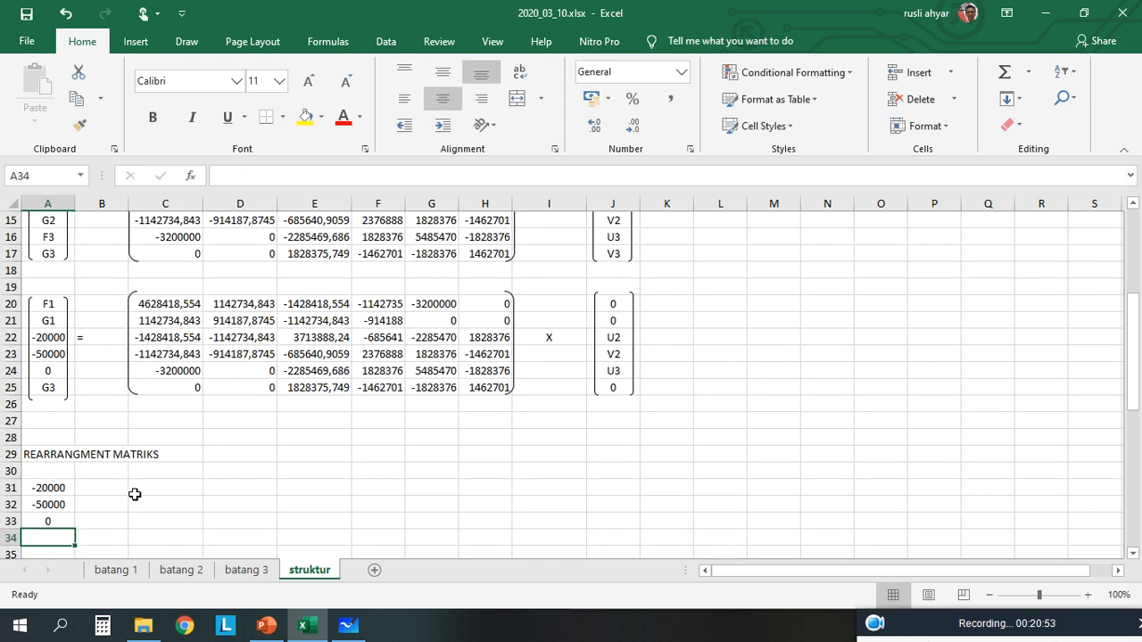
# Link A34 to the unknown reaction F1 with =A20.
pyautogui.write('=')
pyautogui.press('Up')
pyautogui.press('Up')
pyautogui.press('Up')
pyautogui.press('Up')
pyautogui.press('Up')
pyautogui.press('Up')
pyautogui.press('Up')
pyautogui.press('Up')
pyautogui.press('Up')
pyautogui.press('Up')
pyautogui.press('Up')
pyautogui.press('Up')
pyautogui.press('Up')
pyautogui.press('Up')
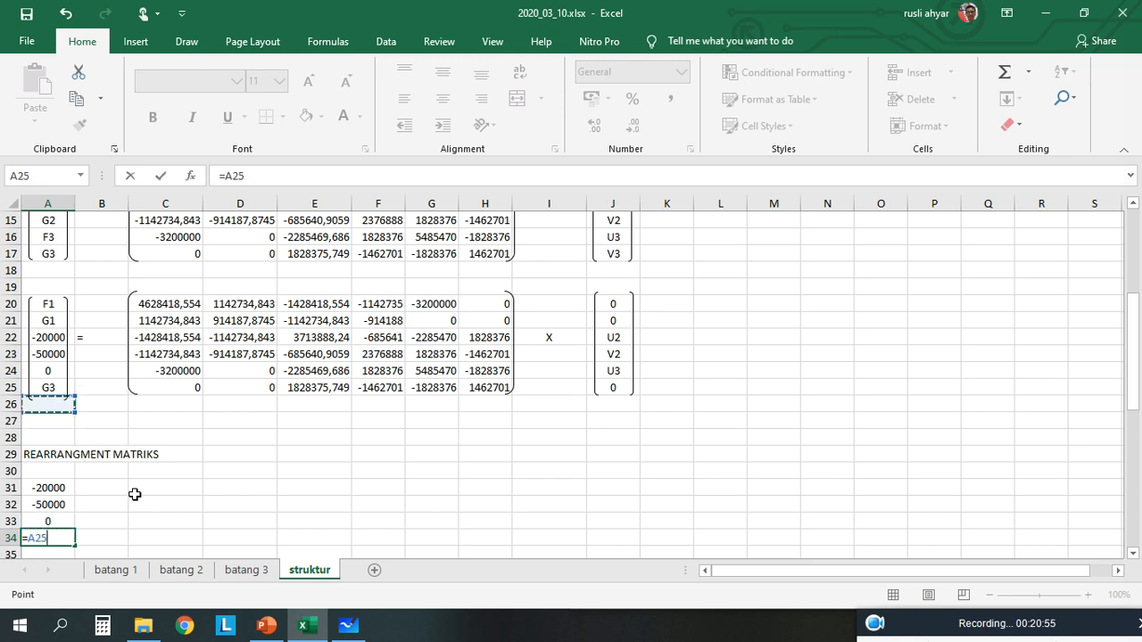
pyautogui.press('Return')
# Copy the reaction link from A34 into A35 so that it refers to G1.
pyautogui.write('=')
pyautogui.press('Up')
pyautogui.press('Escape')
pyautogui.press('Up')
pyautogui.hotkey('ctrl', 'c')
pyautogui.hotkey('ctrl', 'Down')
pyautogui.hotkey('ctrl', 'v')
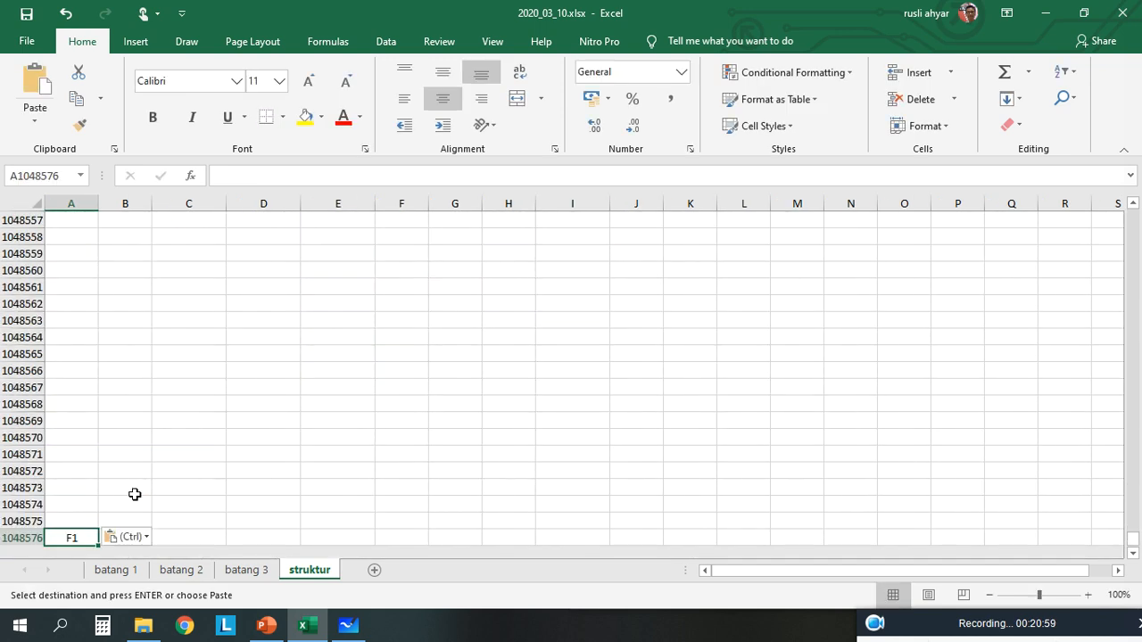
pyautogui.hotkey('ctrl', 'z')
pyautogui.hotkey('ctrl', 'Up')
pyautogui.press('Down')
pyautogui.hotkey('ctrl', 'v')
pyautogui.press('Up')
pyautogui.press('Up')
pyautogui.press('Up')
pyautogui.press('Up')
pyautogui.press('Up')
pyautogui.press('Up')
pyautogui.press('Up')
pyautogui.press('Up')
pyautogui.press('Up')
pyautogui.press('Up')
pyautogui.press('Up')
pyautogui.press('Up')
pyautogui.press('Up')
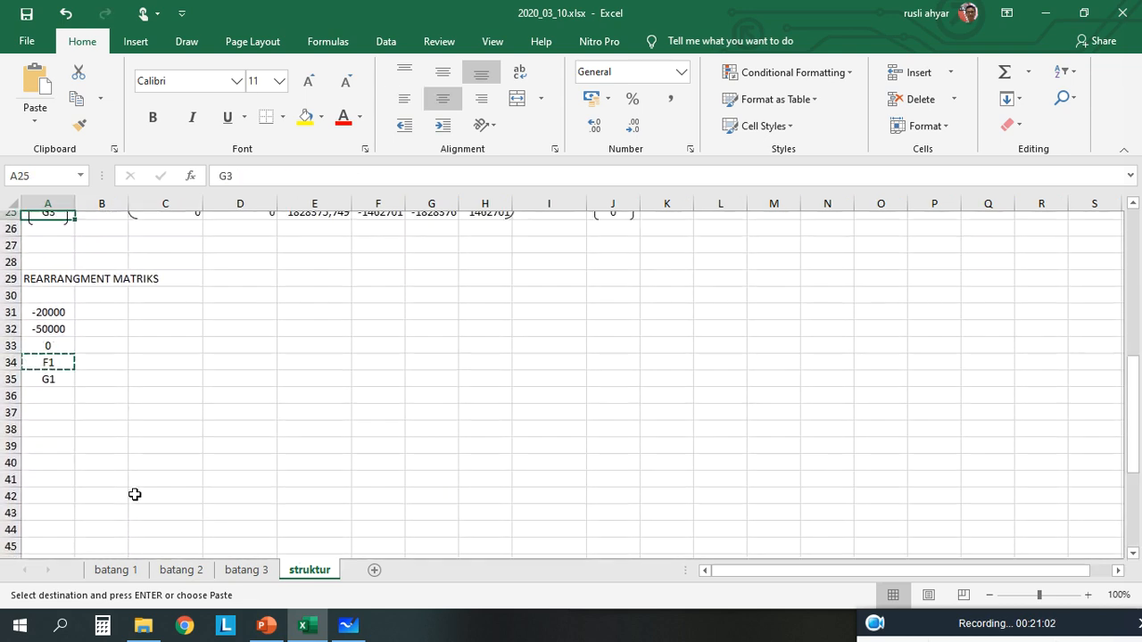
pyautogui.press('Up')
pyautogui.press('Up')
pyautogui.press('Down')
pyautogui.press('Down')
pyautogui.press('Down')
pyautogui.press('Down')
pyautogui.press('Down')
pyautogui.press('Down')
pyautogui.press('Down')
pyautogui.press('Down')
pyautogui.press('Down')
pyautogui.press('Down')
pyautogui.press('Down')
pyautogui.press('Down')
pyautogui.press('Down')
pyautogui.press('Down')
pyautogui.press('Down')
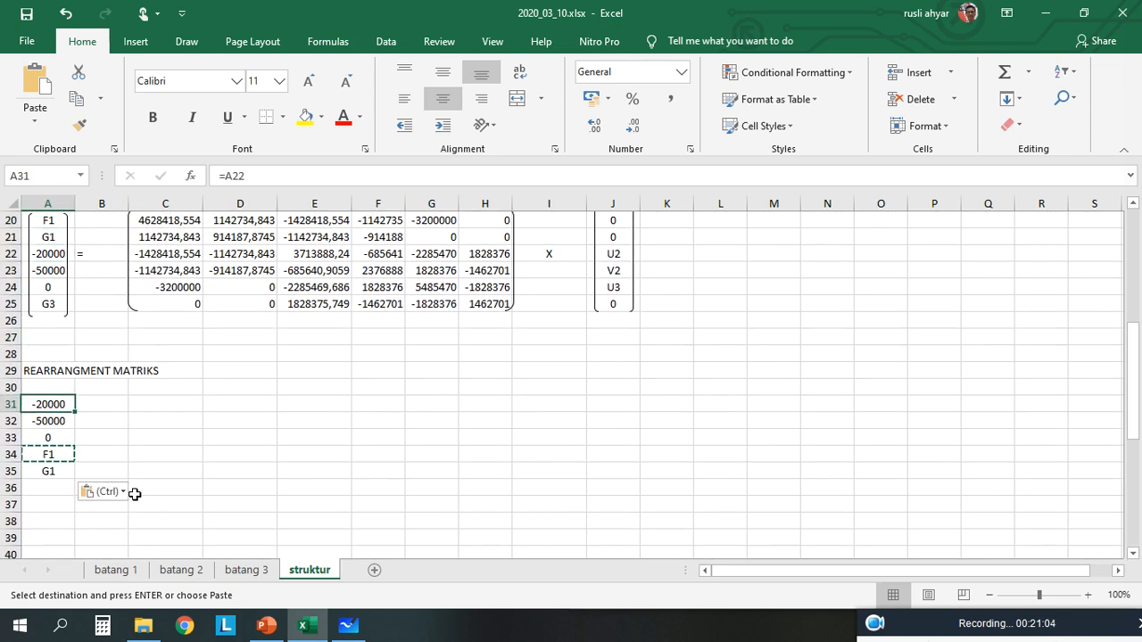
# Link A36 to the unknown reaction G3 with =A25.
pyautogui.press('Down')
pyautogui.write('=')
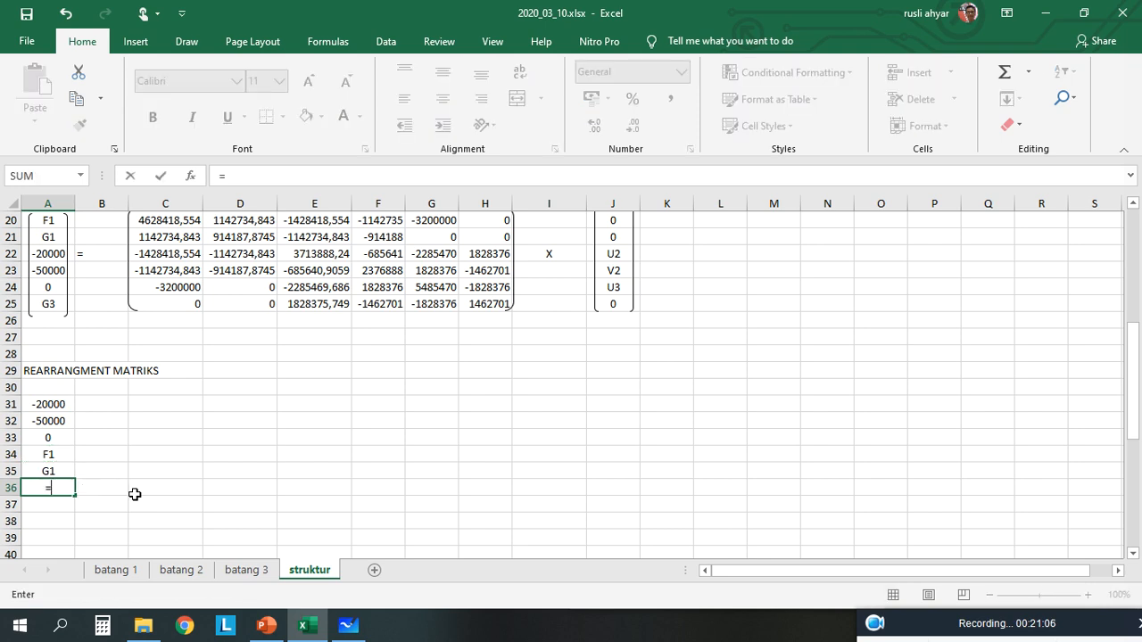
pyautogui.click(52, 305)
pyautogui.press('Return')
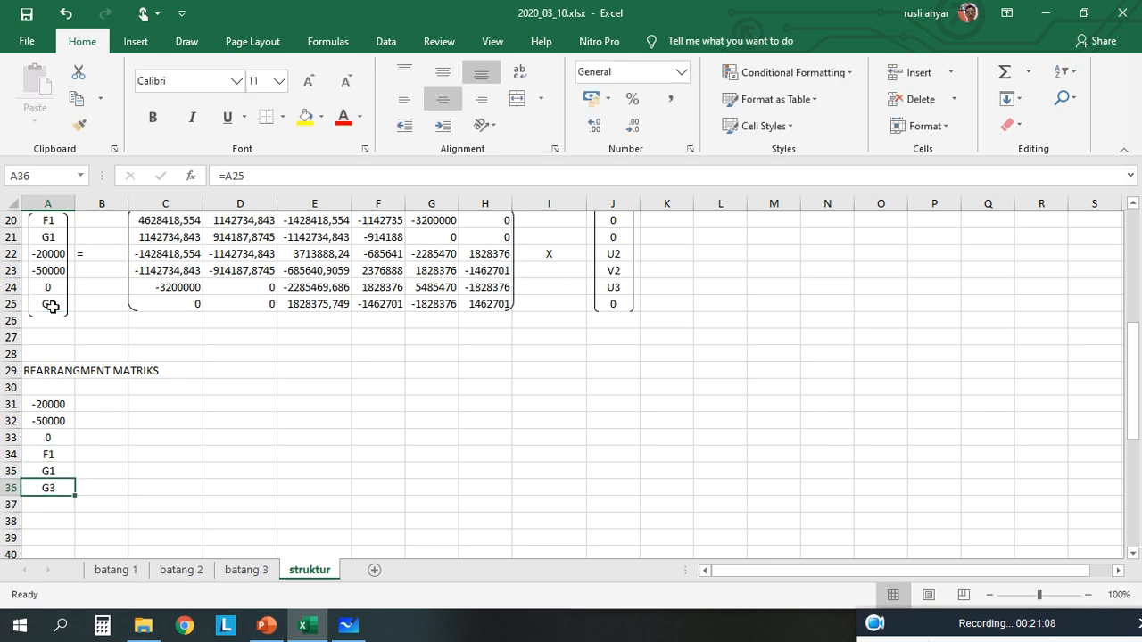
# Enter an equals sign in B33 beside the rearranged force vector.
pyautogui.press('Right')
pyautogui.press('Up')
pyautogui.press('Up')
pyautogui.press('Up')
pyautogui.press('Up')
pyautogui.write('=')
pyautogui.press('Return')
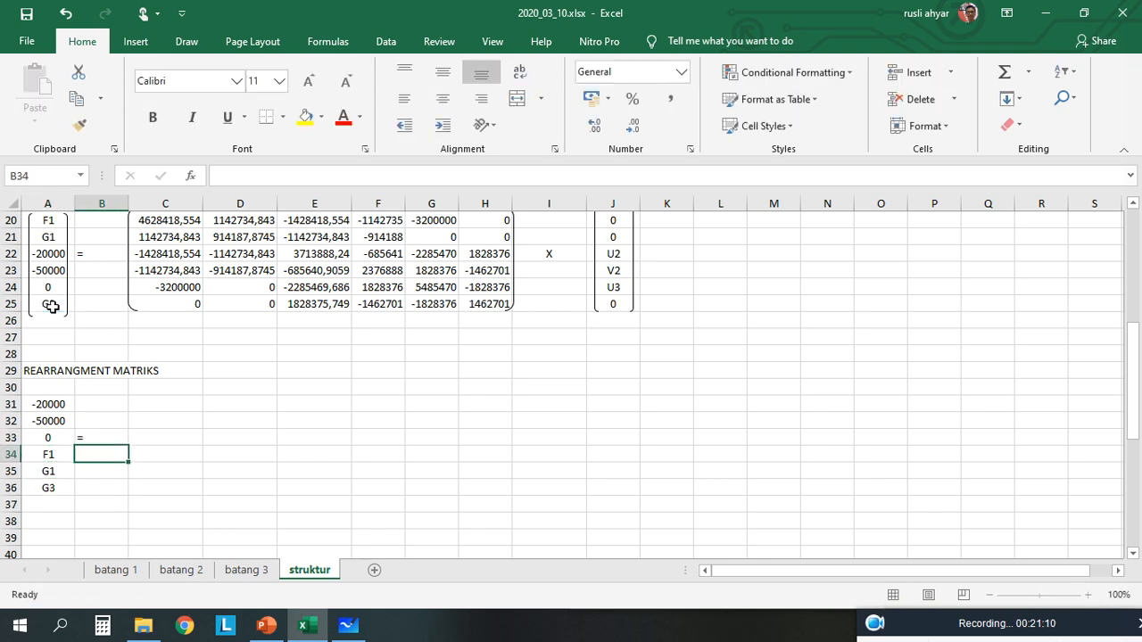
# Fill the range C31:H36, reserved for the rearranged stiffness matrix, with yellow.
pyautogui.press('Right')
pyautogui.press('Right')
pyautogui.press('Right')
pyautogui.press('Right')
pyautogui.press('Right')
pyautogui.press('Right')
pyautogui.press('Up')
pyautogui.press('Up')
pyautogui.press('Up')
pyautogui.press('Left')
pyautogui.press('Left')
pyautogui.press('Left')
pyautogui.press('Left')
pyautogui.press('Left')
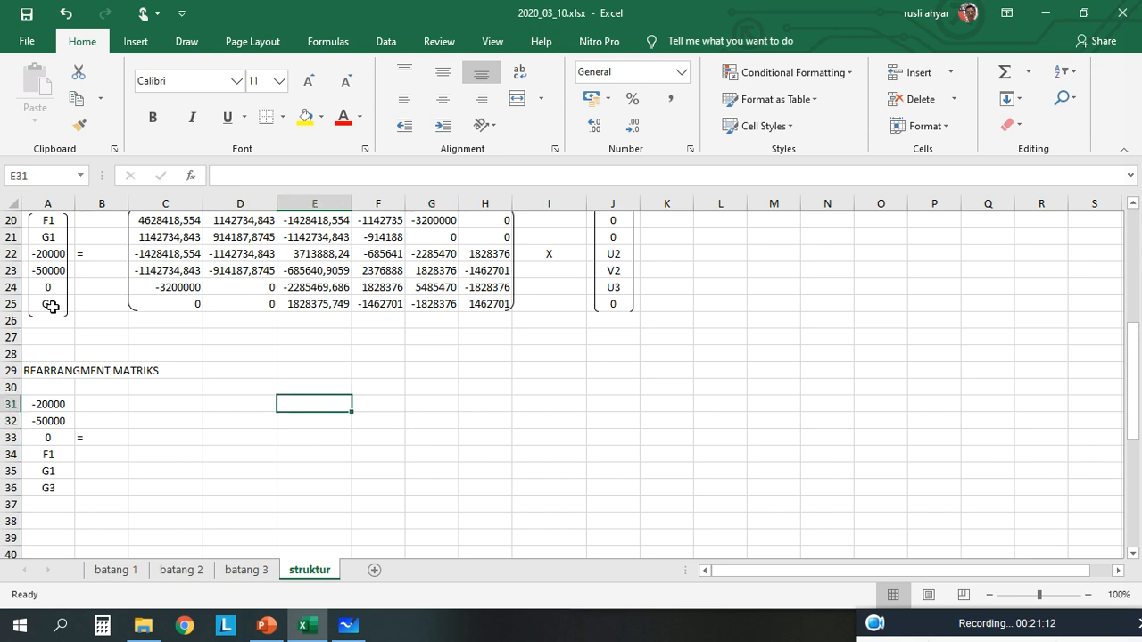
pyautogui.hotkey('shift', 'Right')
pyautogui.hotkey('shift', 'Down')
pyautogui.hotkey('shift', 'Right')
pyautogui.hotkey('shift', 'Down')
pyautogui.hotkey('shift', 'Right')
pyautogui.hotkey('shift', 'Down')
pyautogui.hotkey('shift', 'Down')
pyautogui.hotkey('shift', 'Right')
pyautogui.hotkey('shift', 'Down')
pyautogui.hotkey('shift', 'Right')
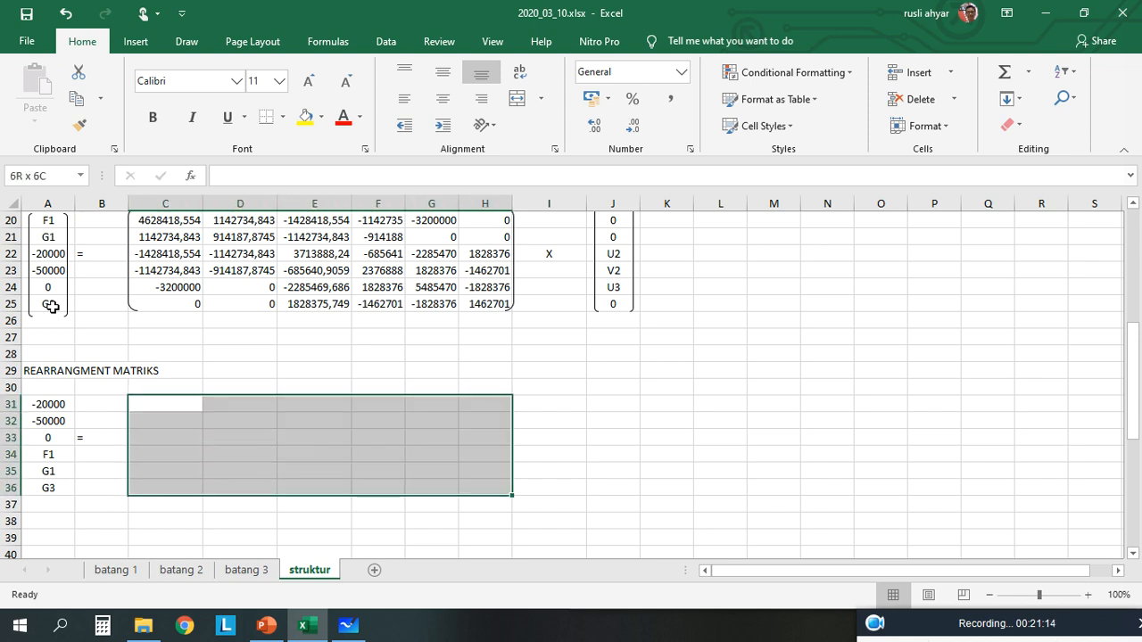
pyautogui.click(304, 117)
# Enter a centred X in I33 as the multiplication sign beside the yellow block.
pyautogui.scroll(1, 438, 302)
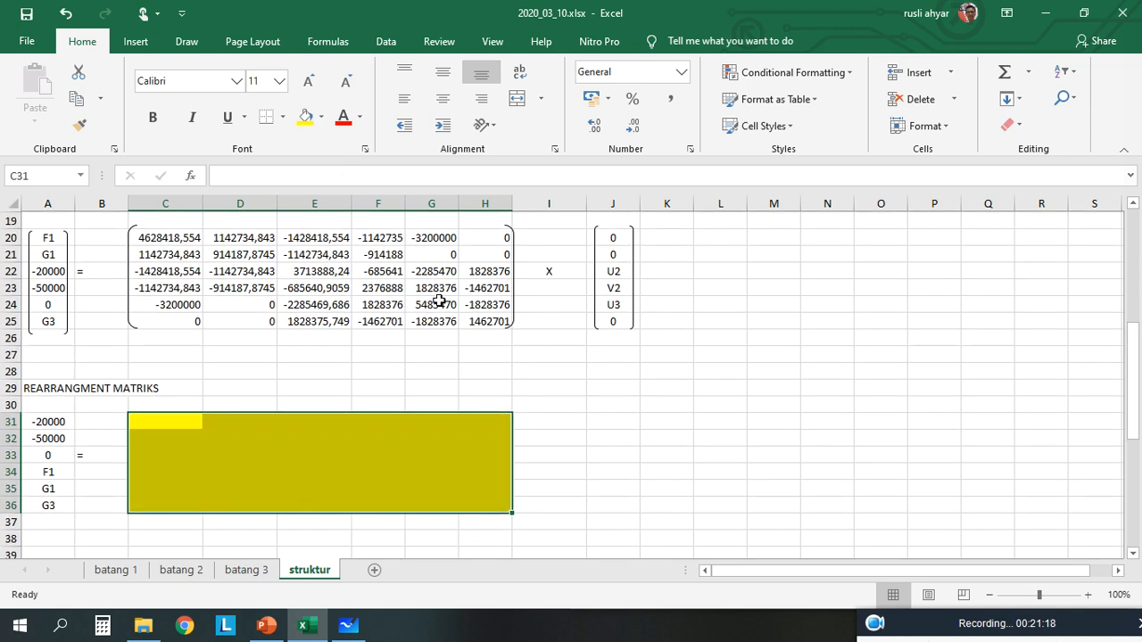
pyautogui.click(555, 451)
pyautogui.write('X')
pyautogui.hotkey('ctrl', 'Return')
pyautogui.click(451, 99)
# Link J31 to the unknown displacement U2 with =J22.
pyautogui.press('Right')
pyautogui.press('Up')
pyautogui.press('Up')
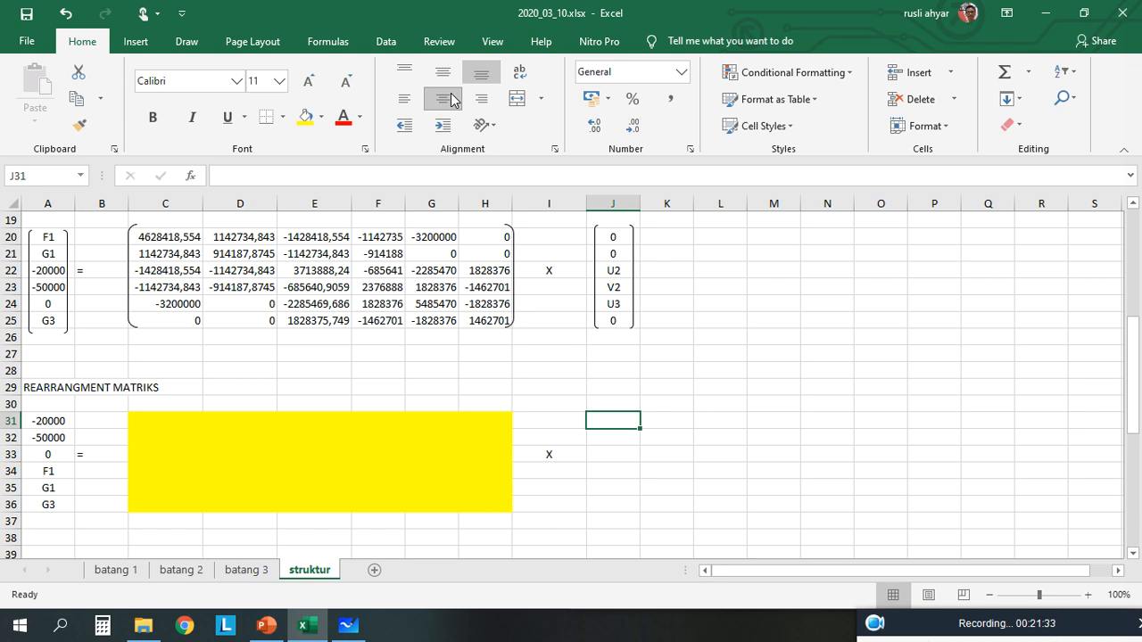
pyautogui.write('=')
pyautogui.press('Up')
pyautogui.press('Up')
pyautogui.press('Up')
pyautogui.press('Up')
pyautogui.press('Up')
pyautogui.press('Up')
pyautogui.press('Up')
pyautogui.press('Up')
pyautogui.press('Up')
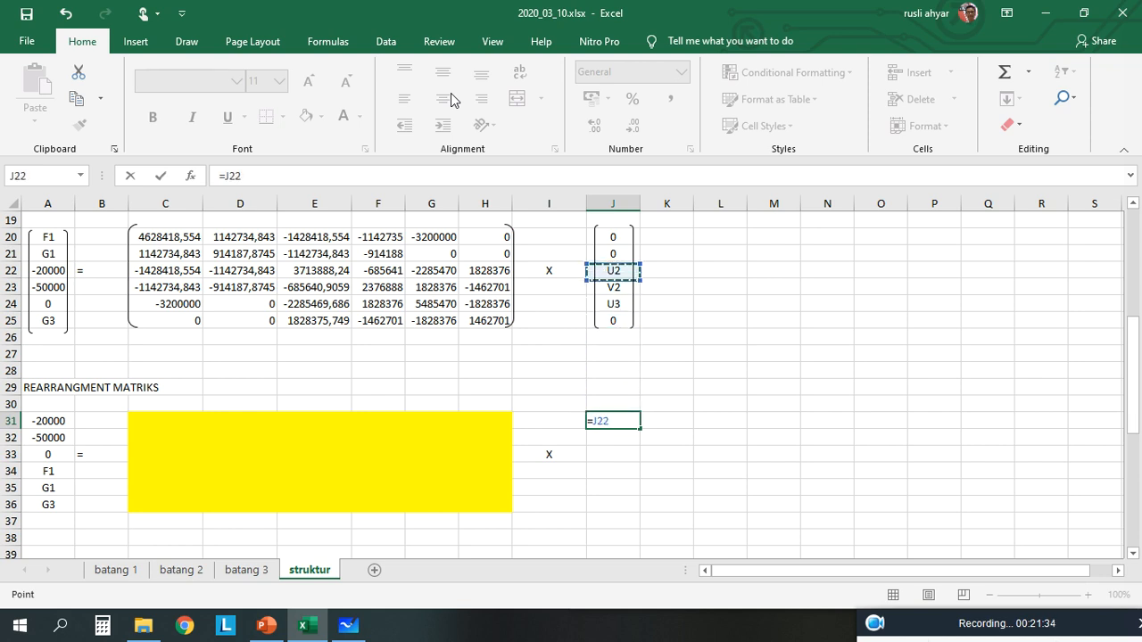
pyautogui.press('Return')
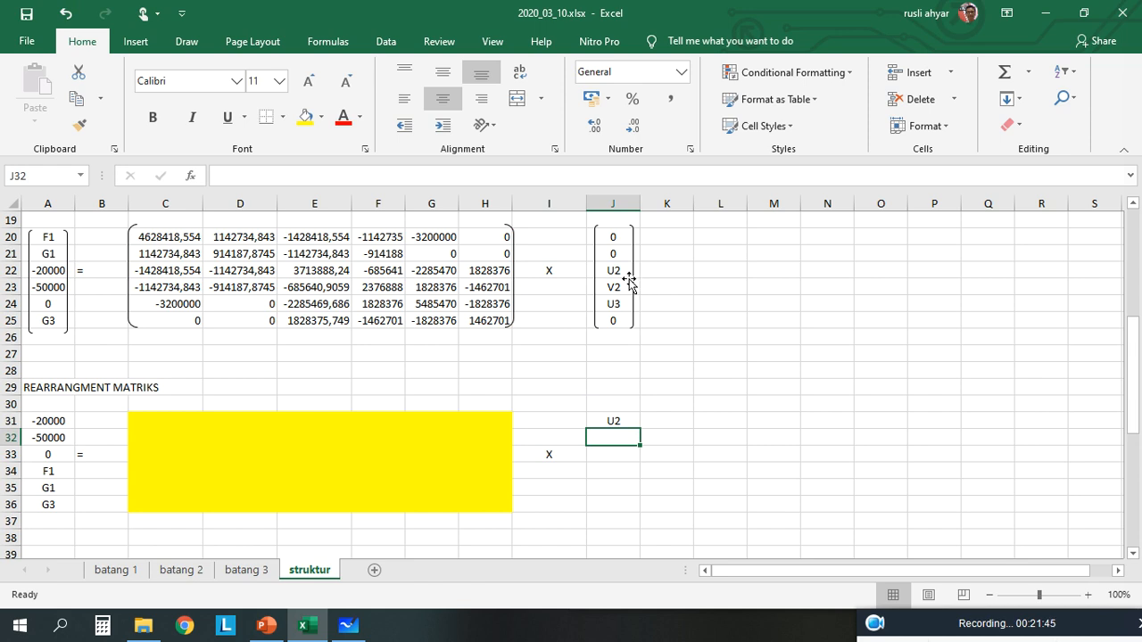
# Enter the unknown displacements V2 in J32 and U3 in J33.
pyautogui.write('V2')
pyautogui.press('Return')
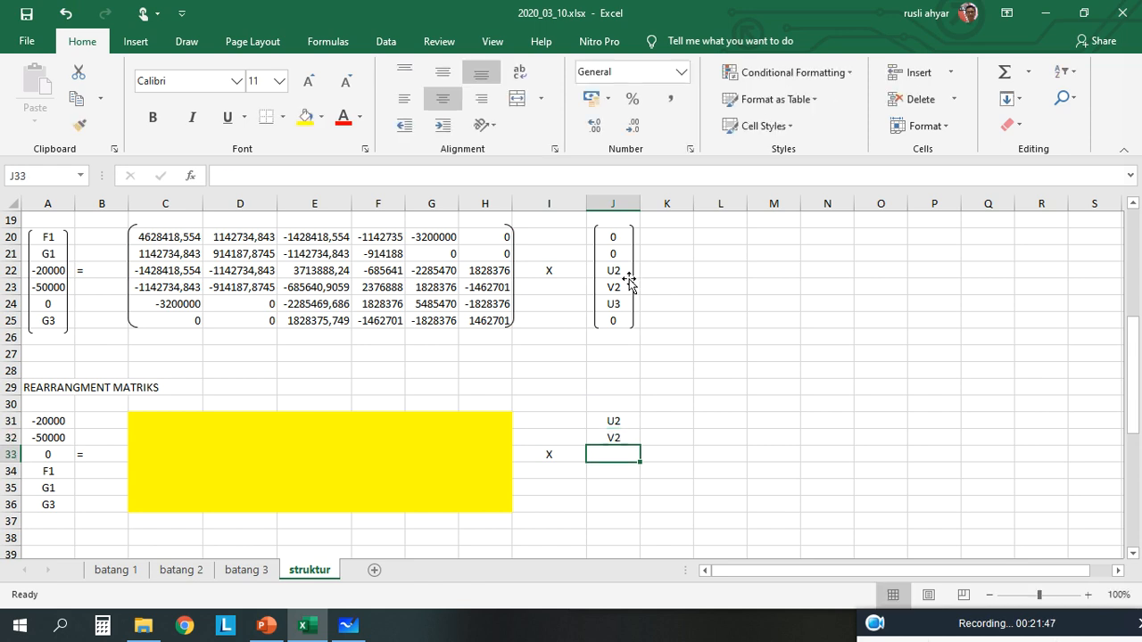
pyautogui.write('U3')
pyautogui.press('Return')
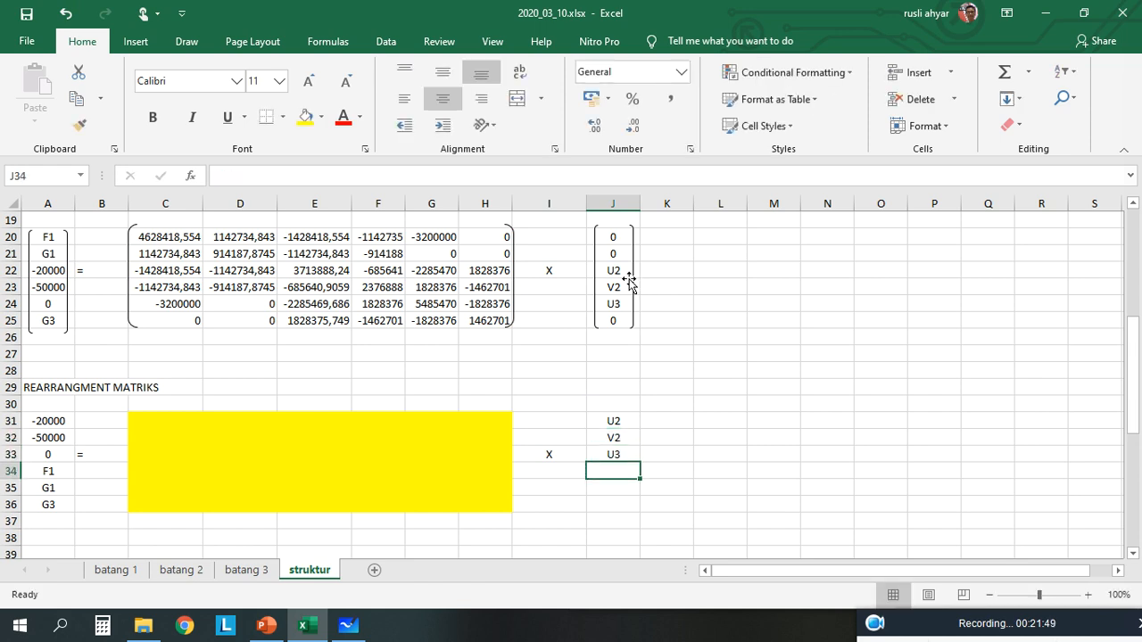
# Enter 0 in each of J34, J35 and J36 for the known zero displacements.
pyautogui.write('0')
pyautogui.press('Return')
pyautogui.write('0')
pyautogui.press('Return')
pyautogui.write('0')
pyautogui.press('Return')
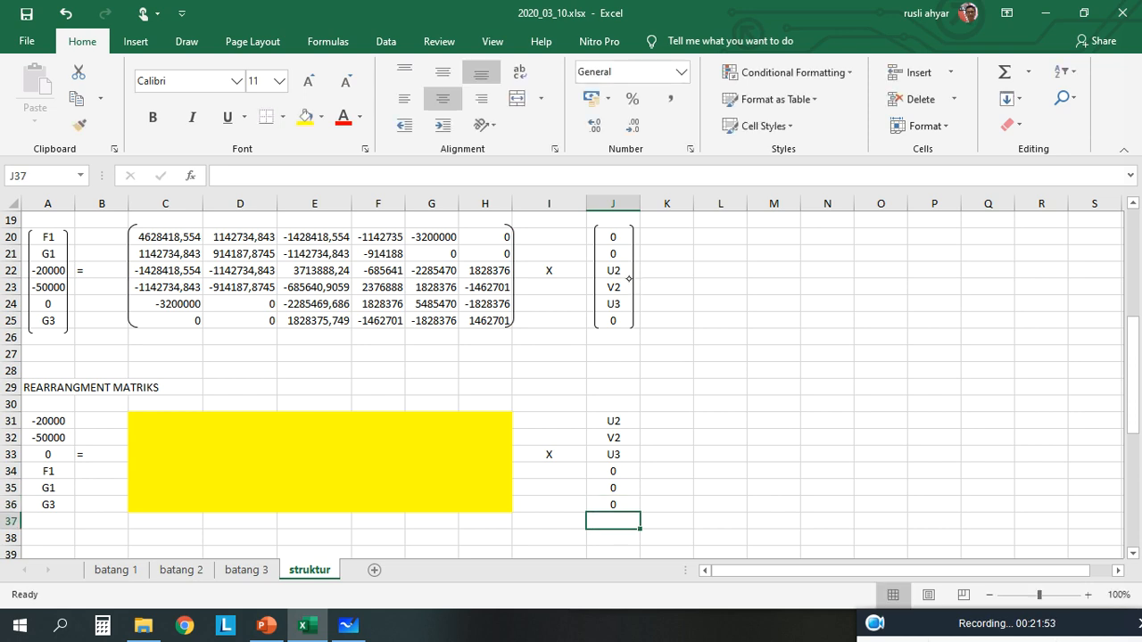
# Link the first cell of the rearranged stiffness matrix, C31, to the original with =E22.
pyautogui.click(187, 421)
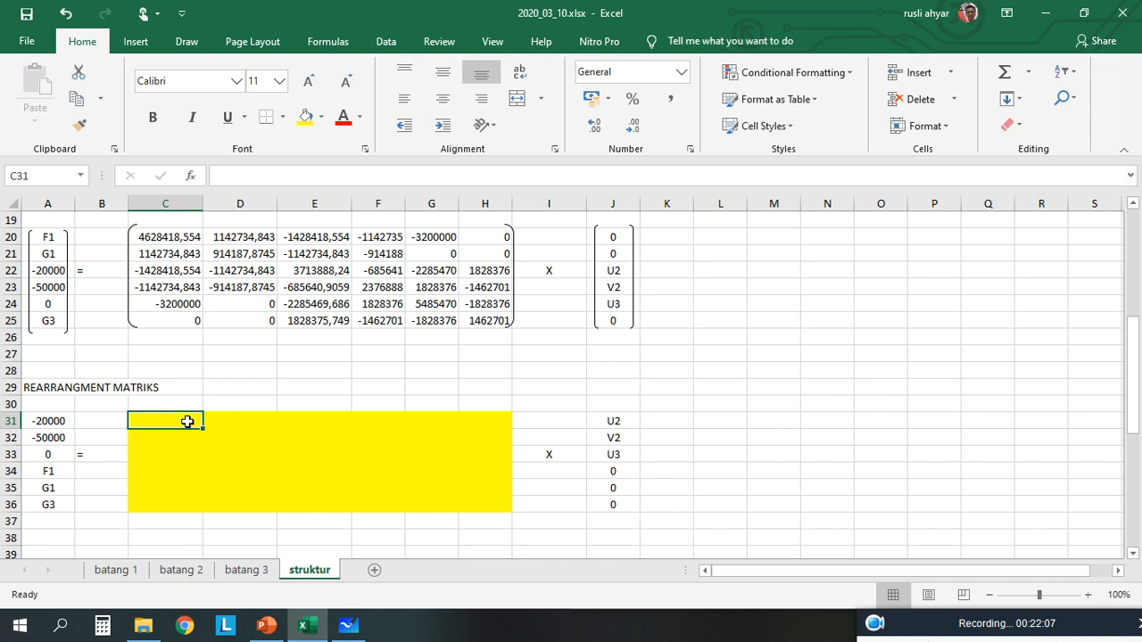
pyautogui.write('=')
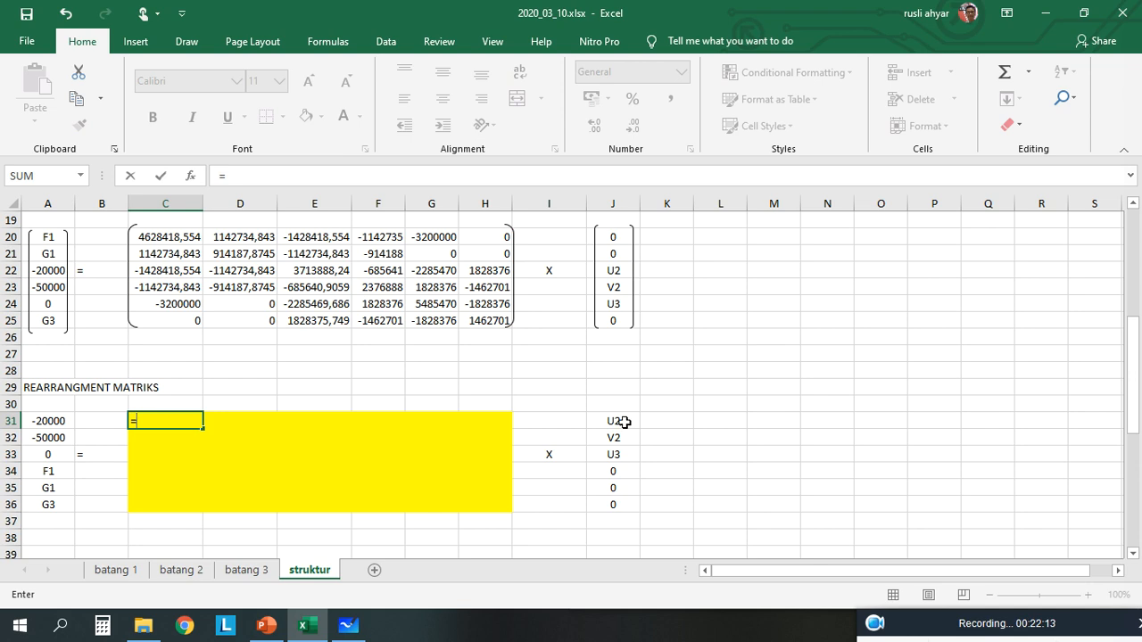
pyautogui.click(317, 270)
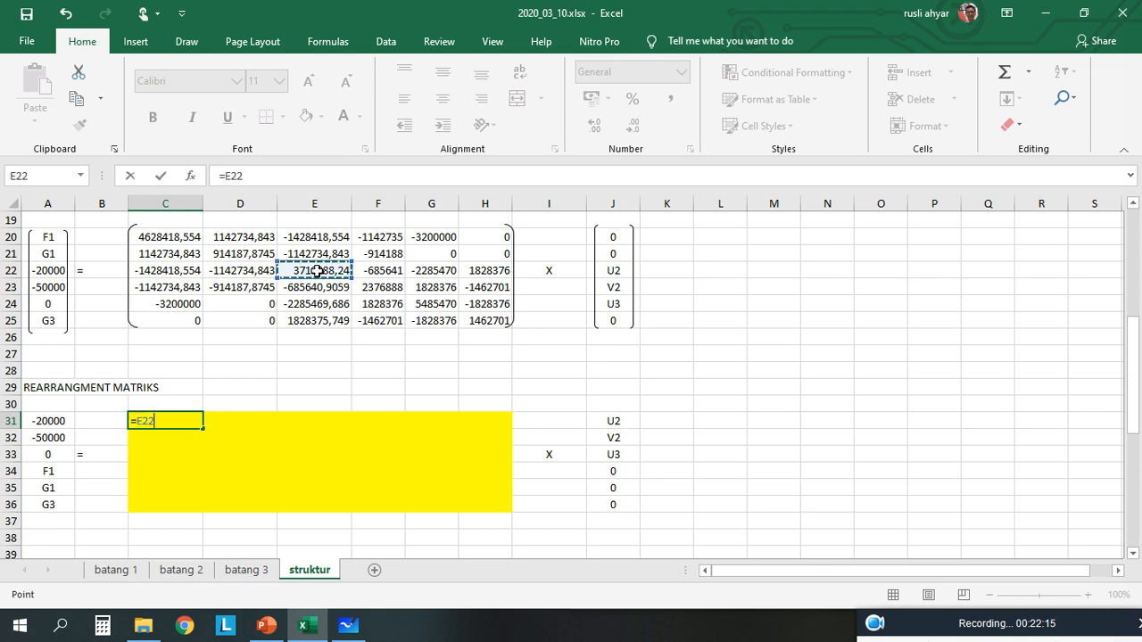
pyautogui.press('Return')
# Link D31 and E31 to the original stiffness matrix with =F22 and =G22.
pyautogui.press('Up')
pyautogui.press('Right')
pyautogui.write('=')
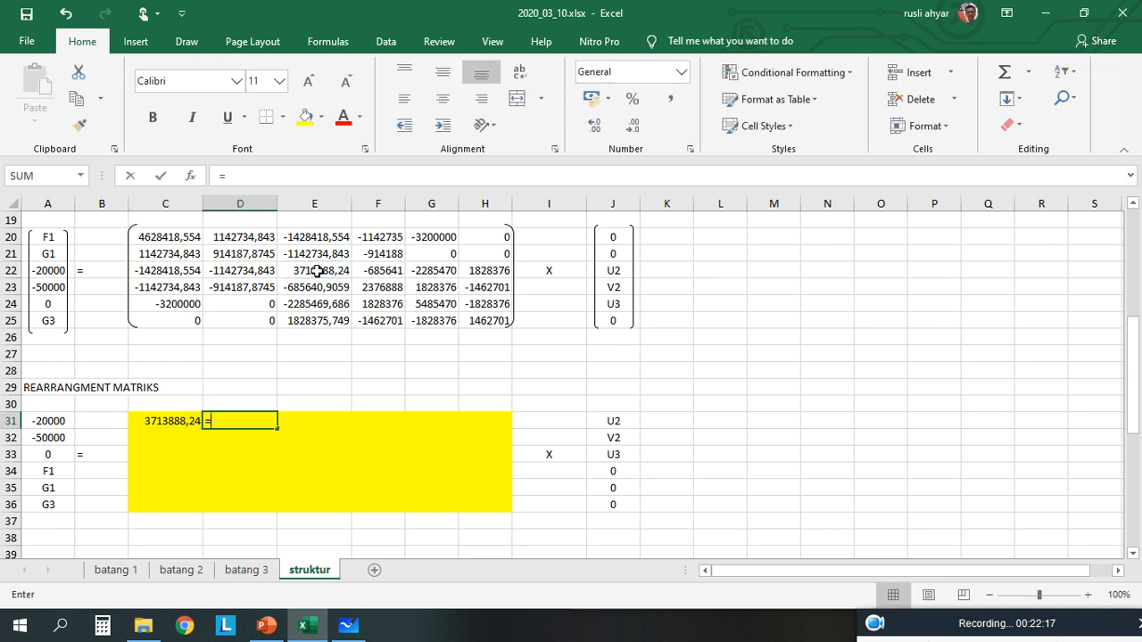
pyautogui.click(387, 270)
pyautogui.press('Return')
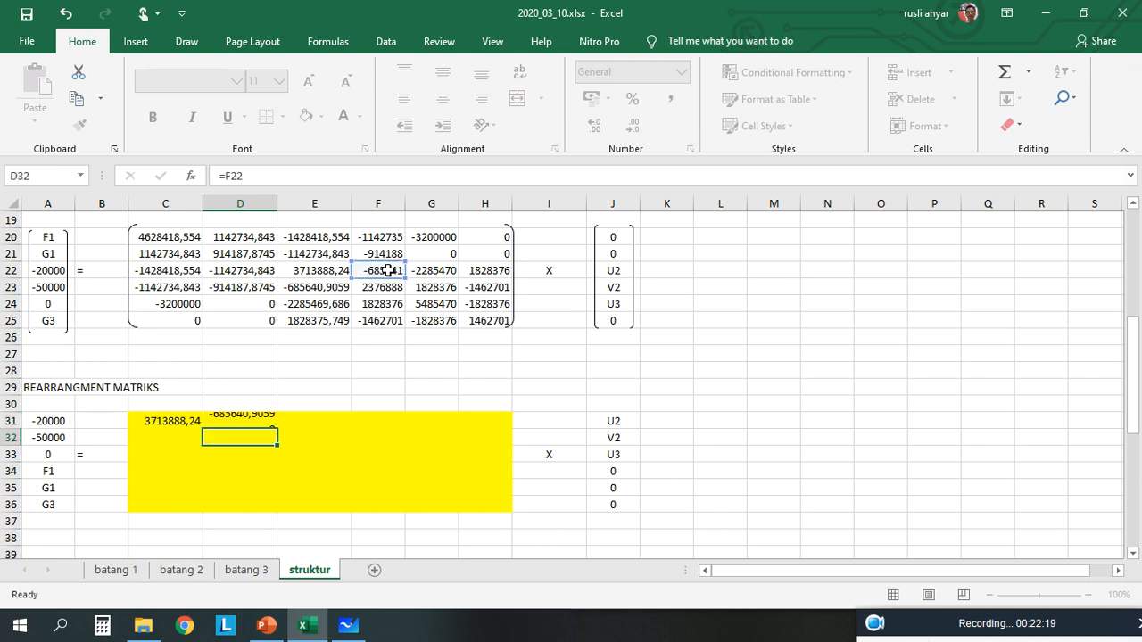
pyautogui.press('Up')
pyautogui.press('Right')
pyautogui.write('=')
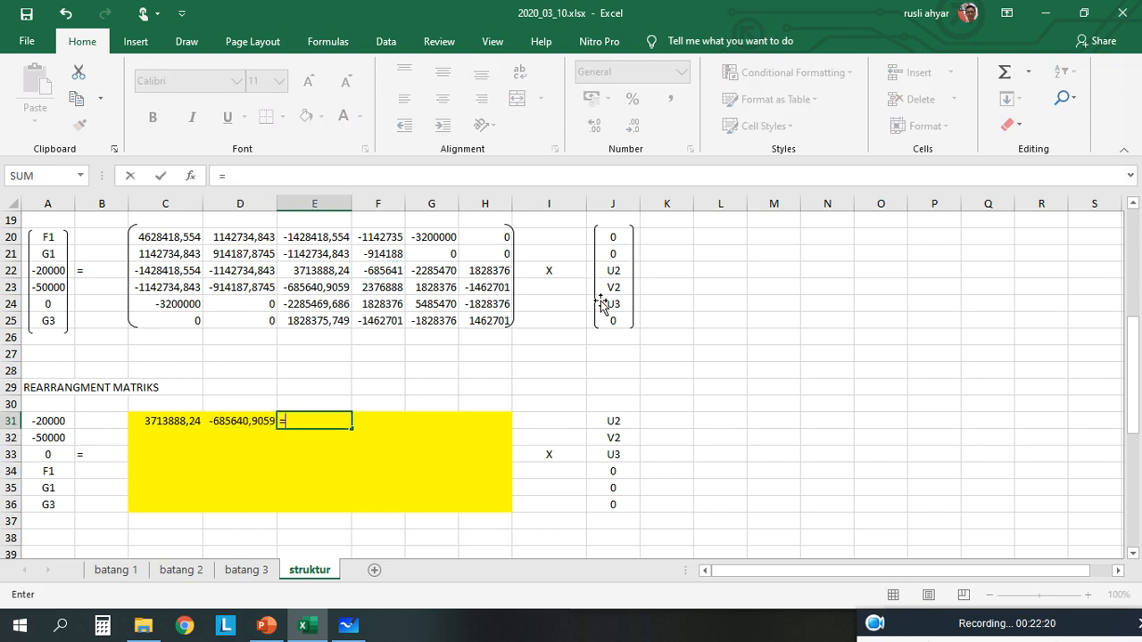
pyautogui.click(444, 268)
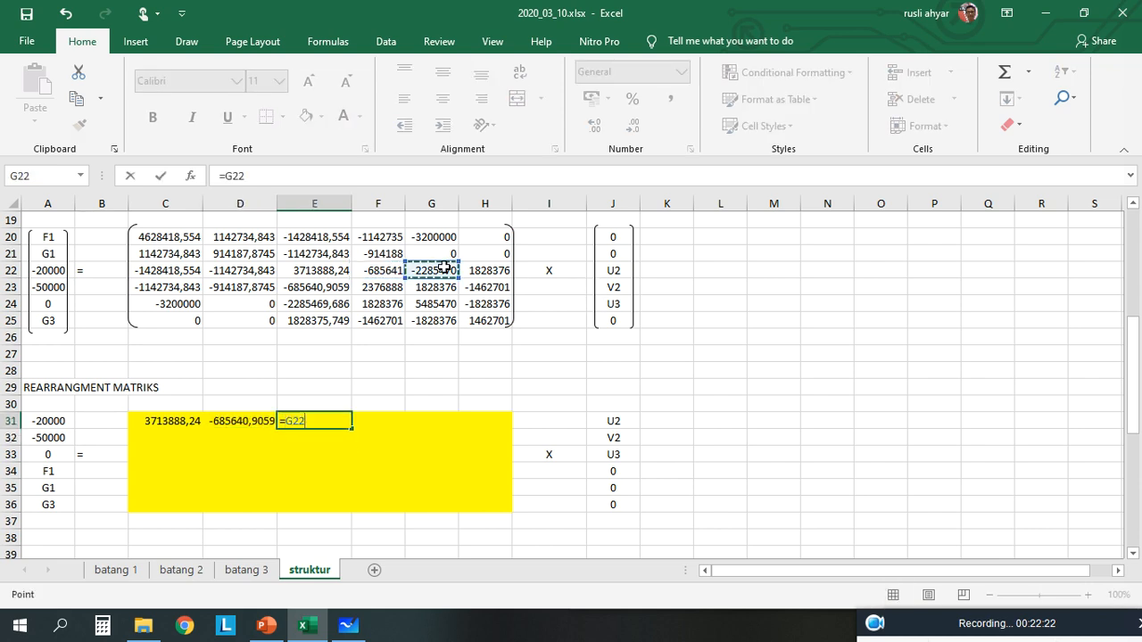
pyautogui.press('Tab')
# Complete row 31 of the rearranged matrix by setting F31, G31 and H31 to =C22, =D22 and =H22.
pyautogui.write('=')
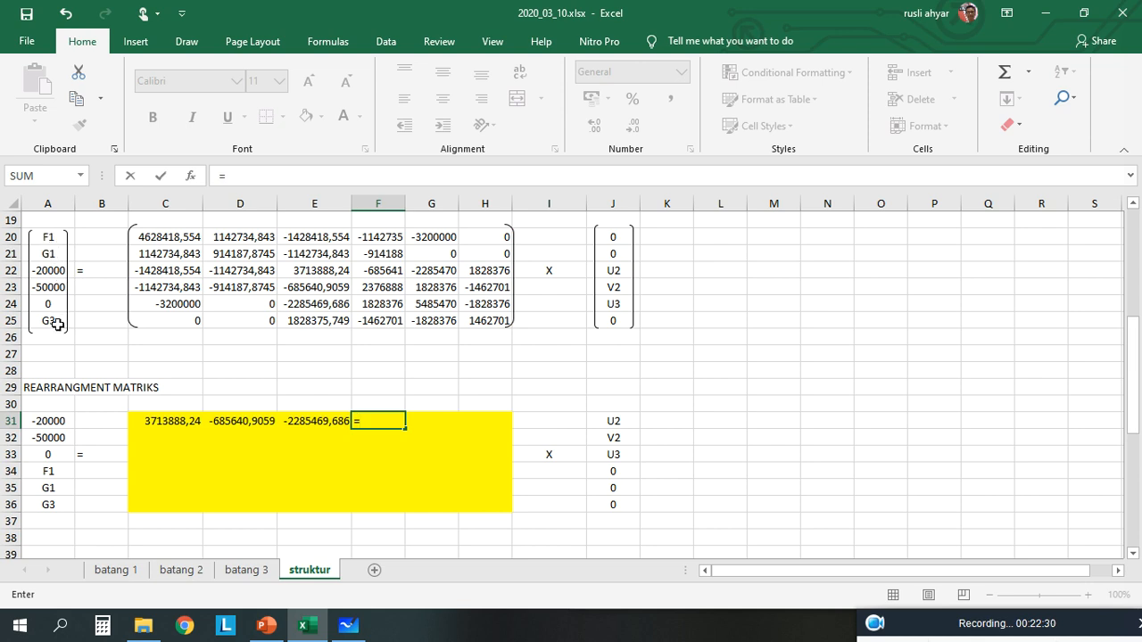
pyautogui.click(171, 271)
pyautogui.press('Tab')
pyautogui.write('=')
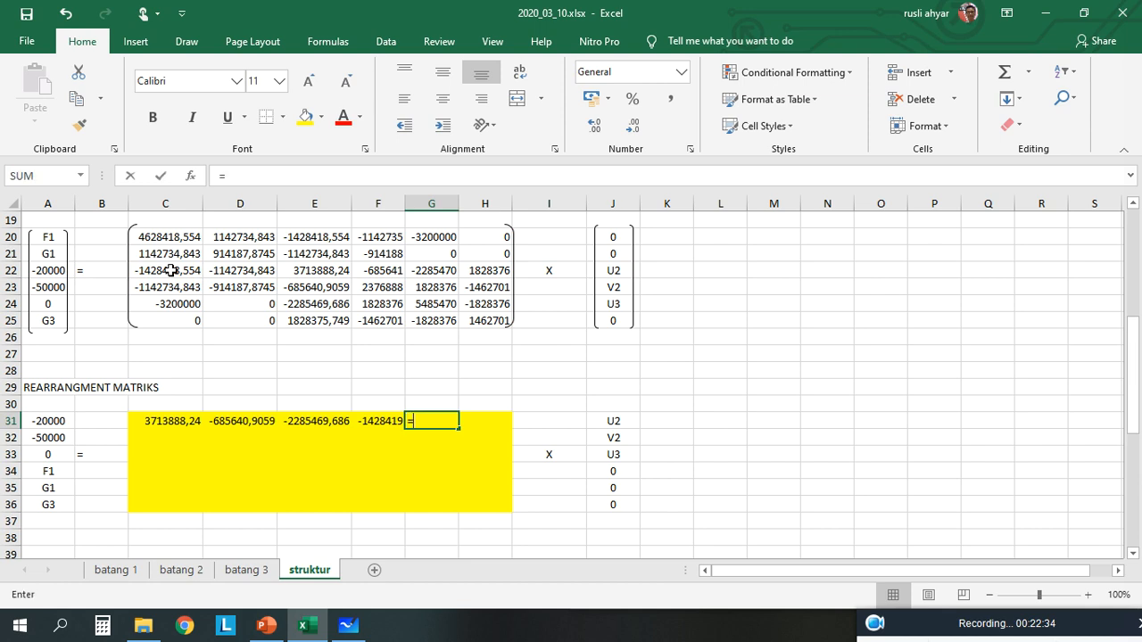
pyautogui.click(227, 273)
pyautogui.press('Tab')
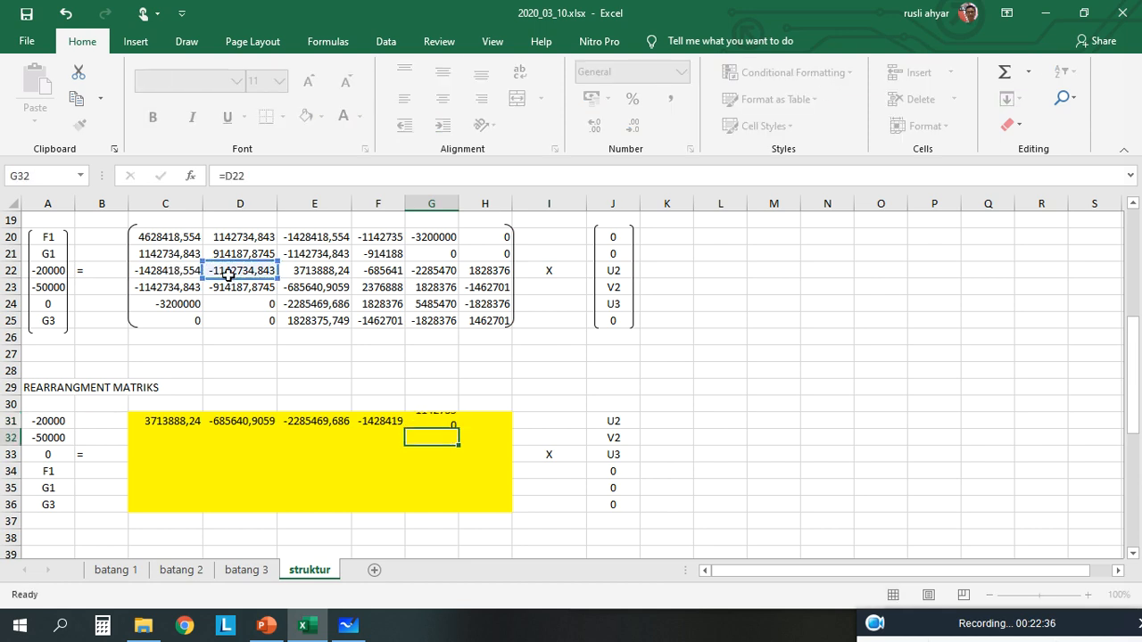
pyautogui.write('=')
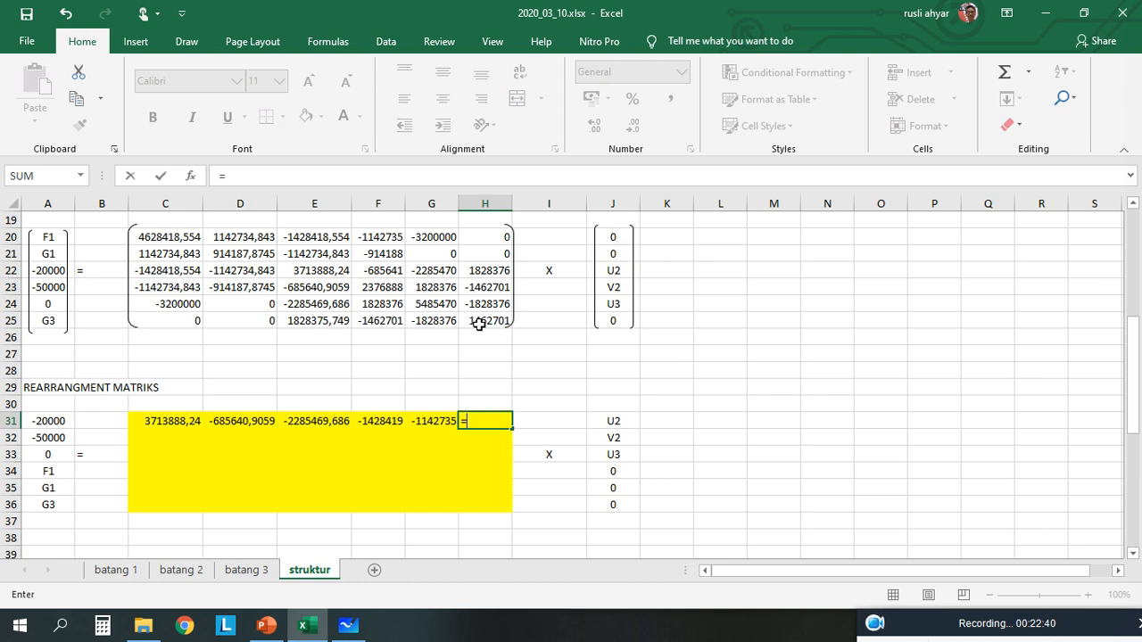
pyautogui.click(489, 266)
pyautogui.press('Return')
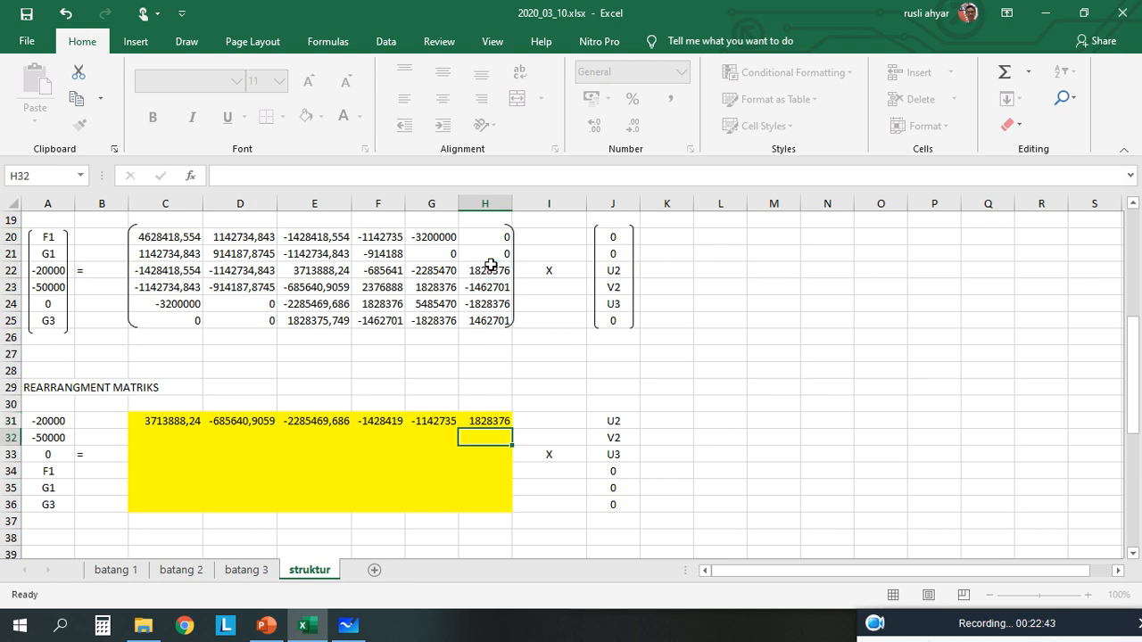
# Link C32, the start of the second rearranged row, to the original matrix with =E23.
pyautogui.press('Left')
pyautogui.press('Left')
pyautogui.press('Left')
pyautogui.press('Left')
pyautogui.press('Left')
pyautogui.press('Left')
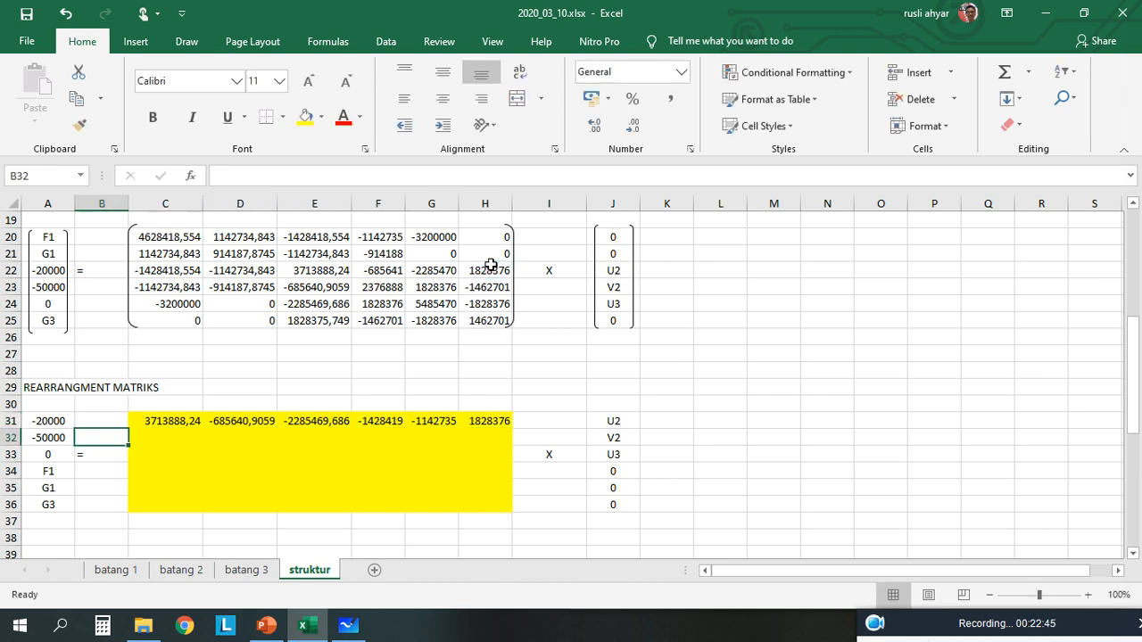
pyautogui.press('Right')
pyautogui.write('=')
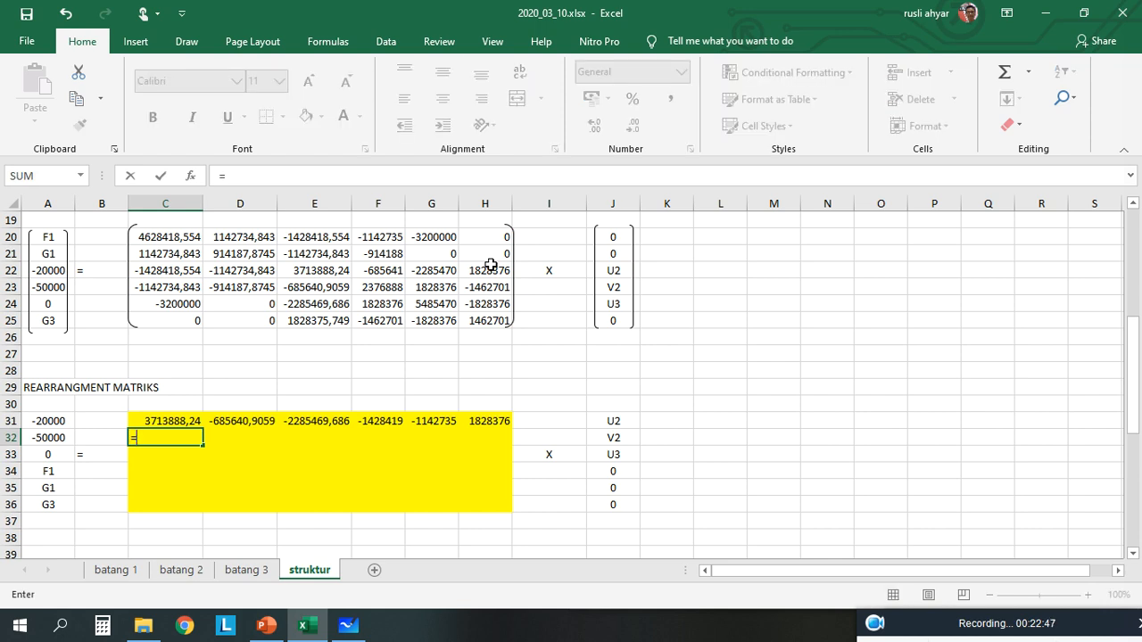
pyautogui.click(312, 286)
pyautogui.press('Return')
# Link D32 and E32 to the original stiffness matrix with =F23 and =G23.
pyautogui.press('Up')
pyautogui.press('Right')
pyautogui.write('=')
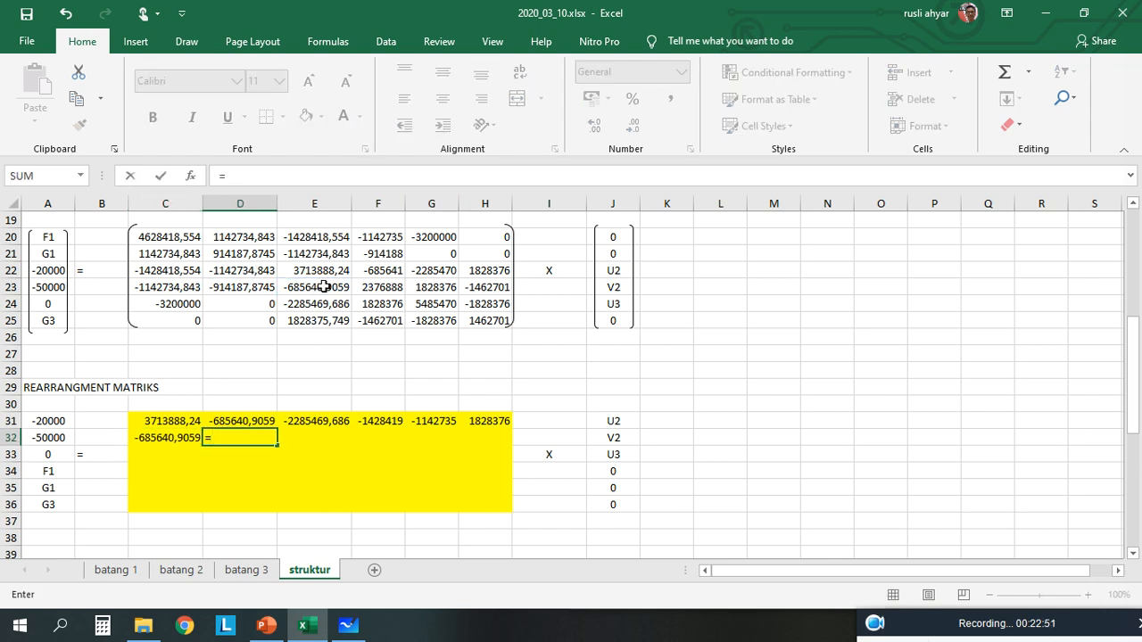
pyautogui.click(378, 288)
pyautogui.press('Tab')
pyautogui.write(']')
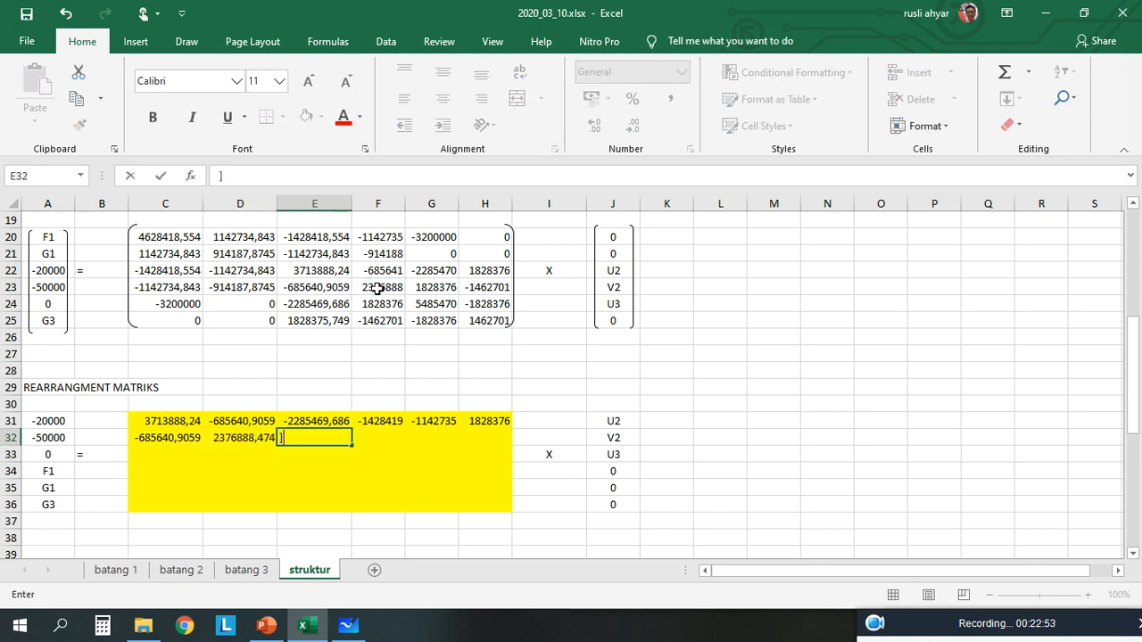
pyautogui.press('BackSpace')
pyautogui.write('=')
pyautogui.click(426, 288)
pyautogui.press('Return')
# Complete row 32 of the rearranged matrix by setting F32, G32 and H32 to =C23, =D23 and =H23.
pyautogui.press('Right')
pyautogui.press('Up')
pyautogui.write('=')
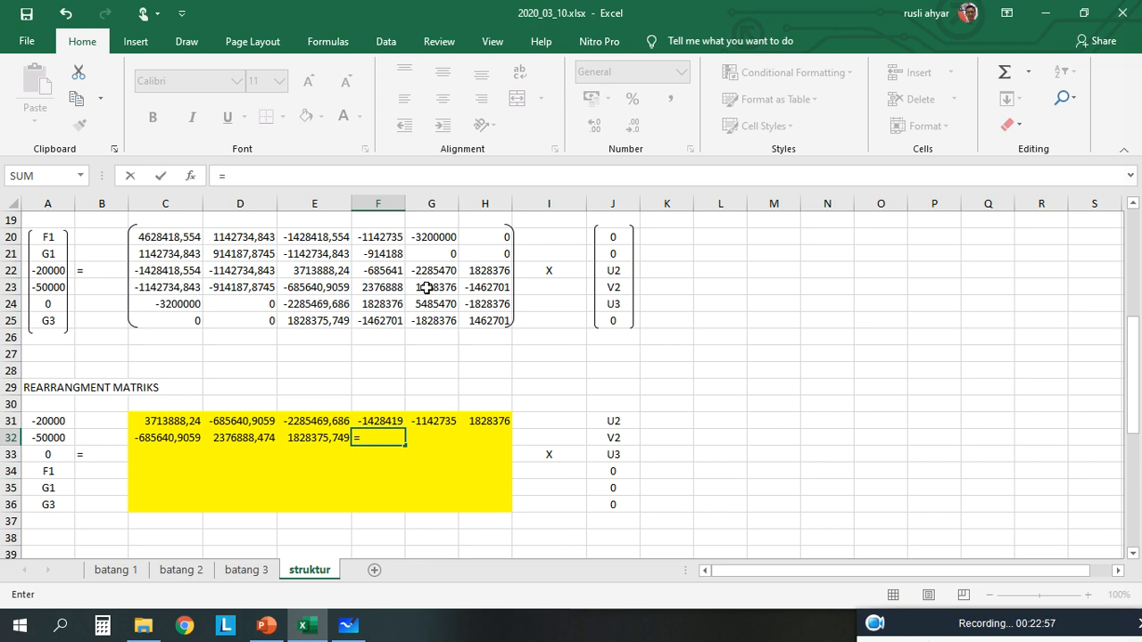
pyautogui.click(158, 287)
pyautogui.press('Tab')
pyautogui.write('=')
pyautogui.click(229, 288)
pyautogui.press('Tab')
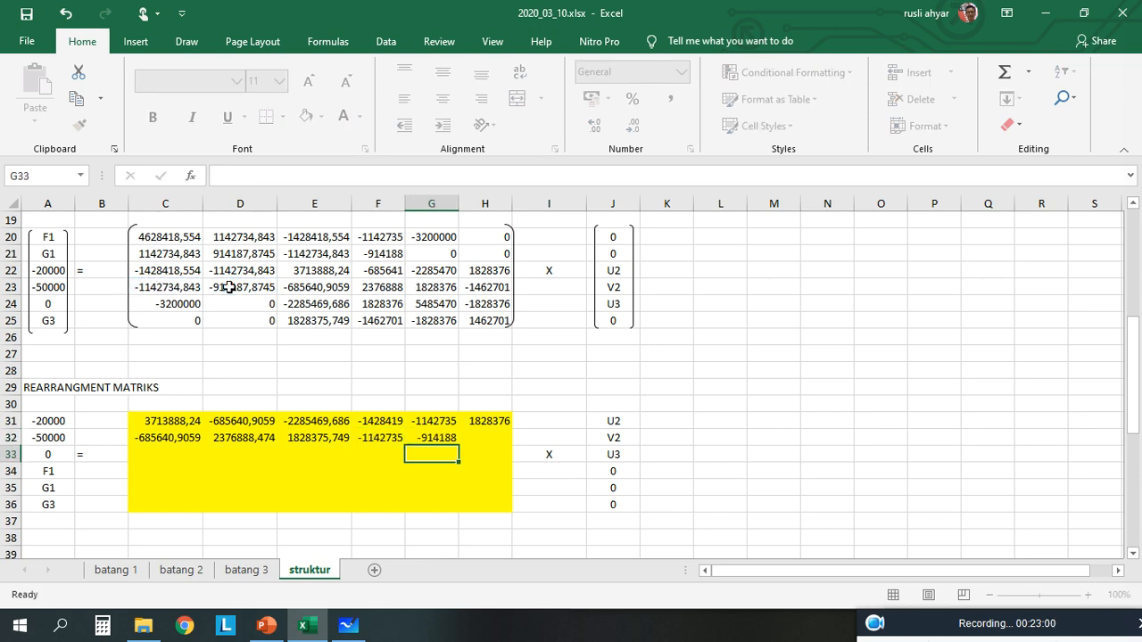
pyautogui.write('=')
pyautogui.click(479, 285)
pyautogui.press('Return')
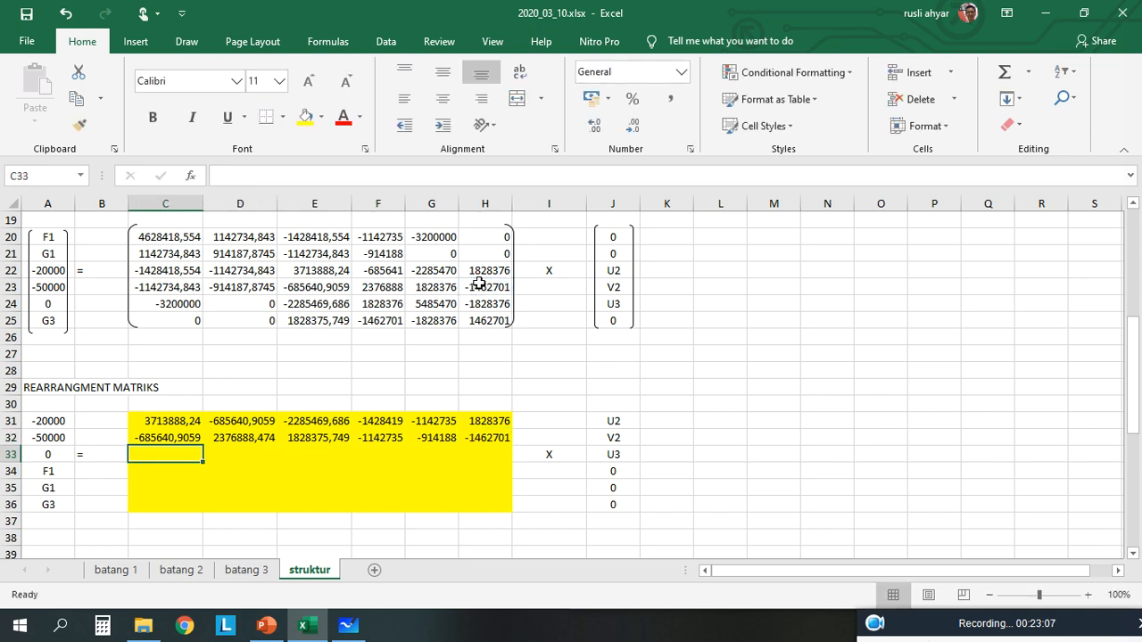
# Link C33, D33 and E33 to the original stiffness matrix with =E24, =F24 and =G24.
pyautogui.write('=')
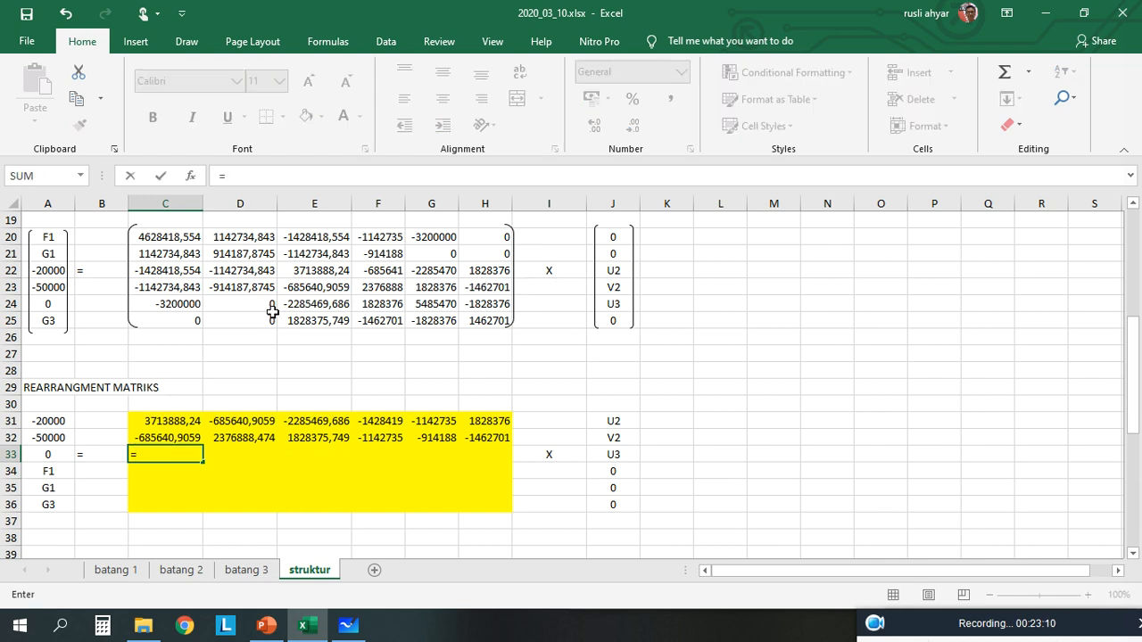
pyautogui.click(329, 304)
pyautogui.press('Tab')
pyautogui.write('=')
pyautogui.click(381, 304)
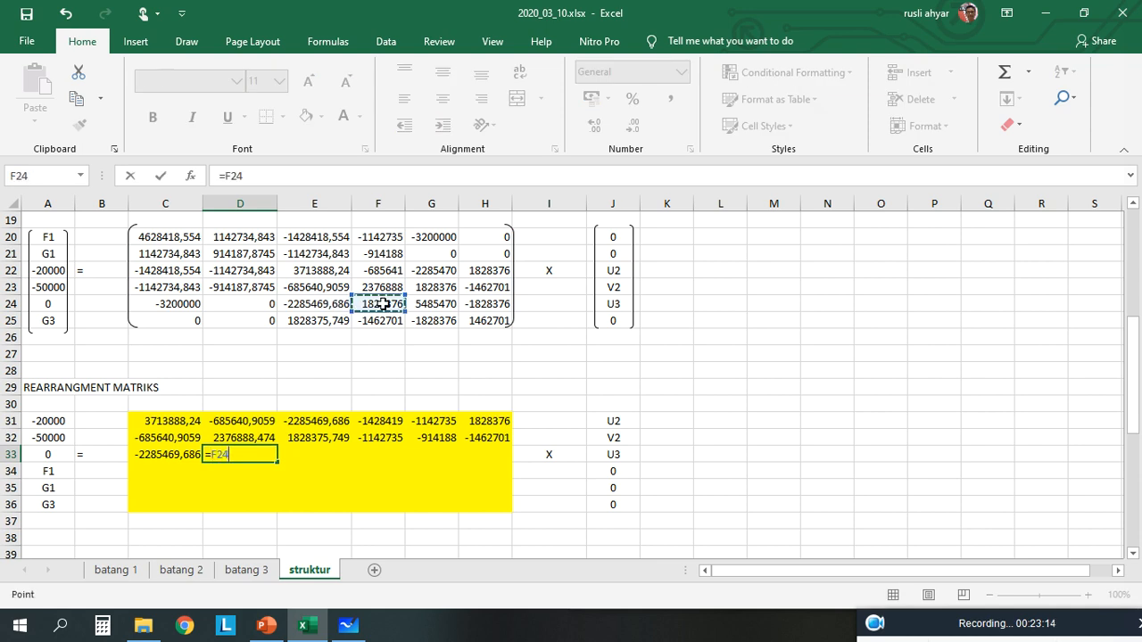
pyautogui.press('Tab')
pyautogui.write('=')
pyautogui.click(429, 305)
pyautogui.press('Tab')
# Complete row 33 of the rearranged matrix by setting F33, G33 and H33 to =C24, =D24 and =H24.
pyautogui.write('=')
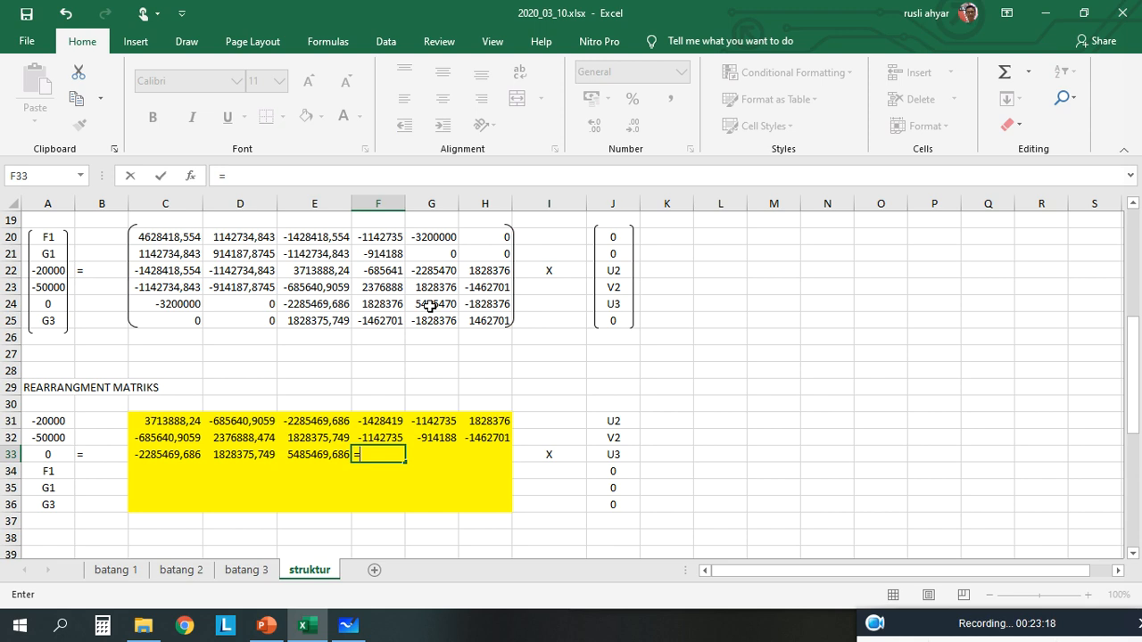
pyautogui.click(179, 306)
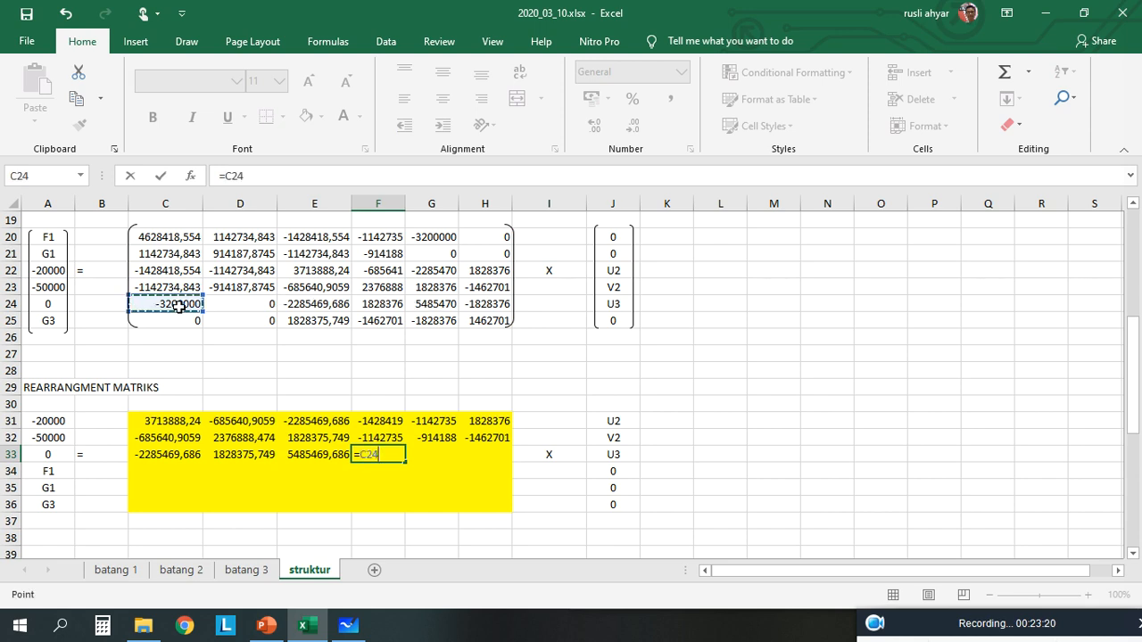
pyautogui.press('Tab')
pyautogui.write('=')
pyautogui.click(217, 306)
pyautogui.press('Tab')
pyautogui.write('=')
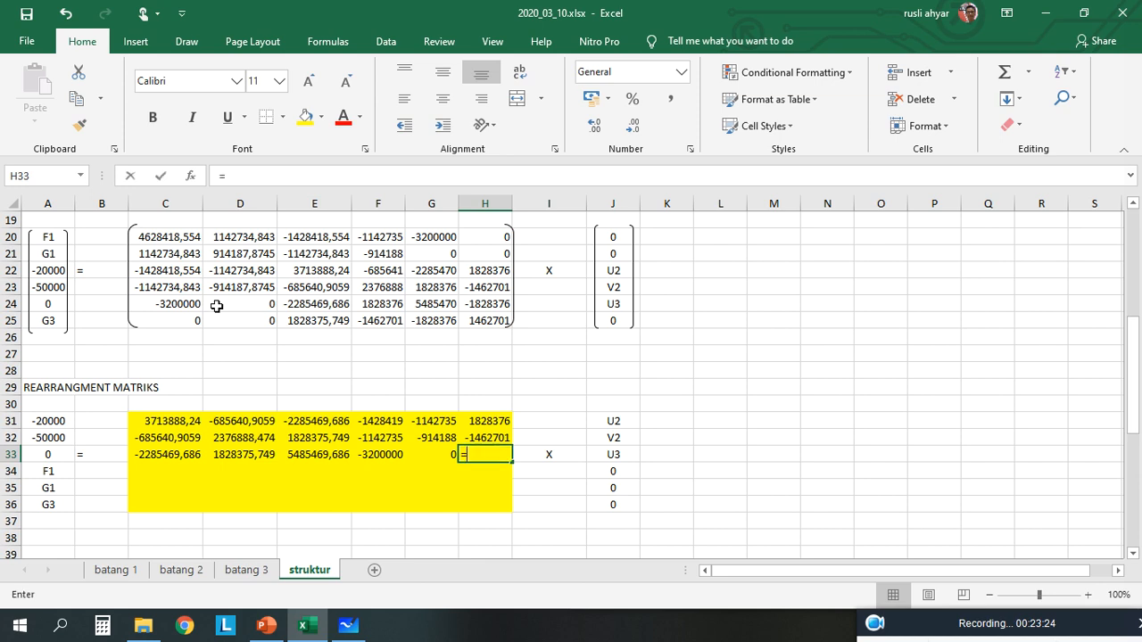
pyautogui.click(480, 303)
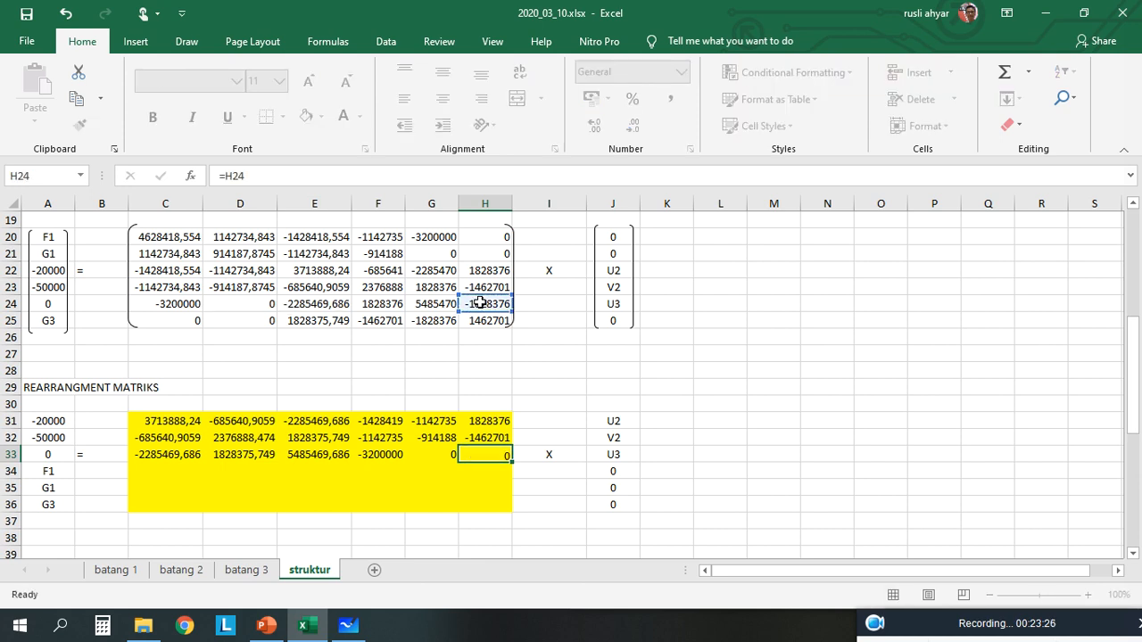
pyautogui.press('Return')
# Link C34, D34 and E34 to the original stiffness matrix with =E20, =F20 and =G20.
pyautogui.press('Left')
pyautogui.press('Left')
pyautogui.press('Left')
pyautogui.write('=')
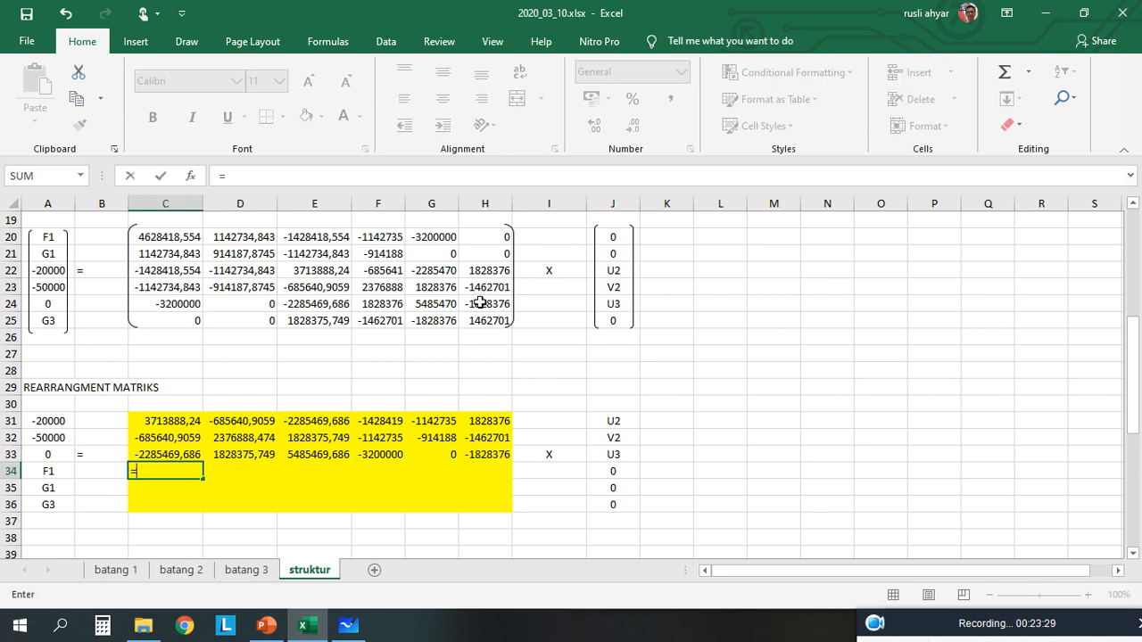
pyautogui.press('Tab')
pyautogui.write('=')
pyautogui.click(407, 233)
pyautogui.click(386, 238)
pyautogui.press('Tab')
pyautogui.write('=')
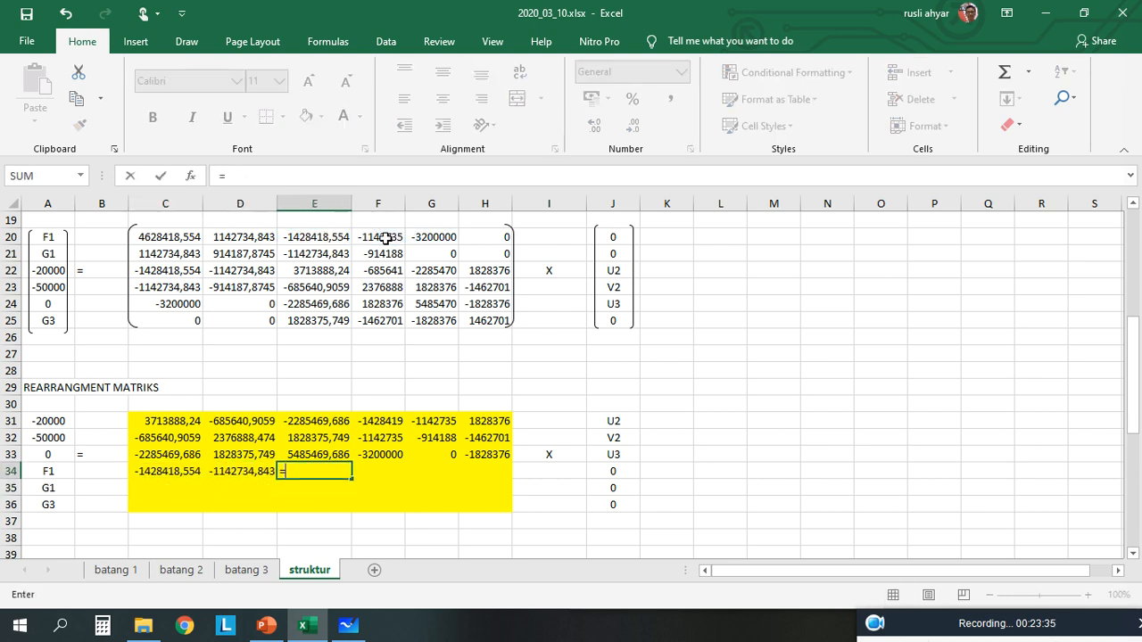
pyautogui.click(406, 235)
pyautogui.press('Tab')
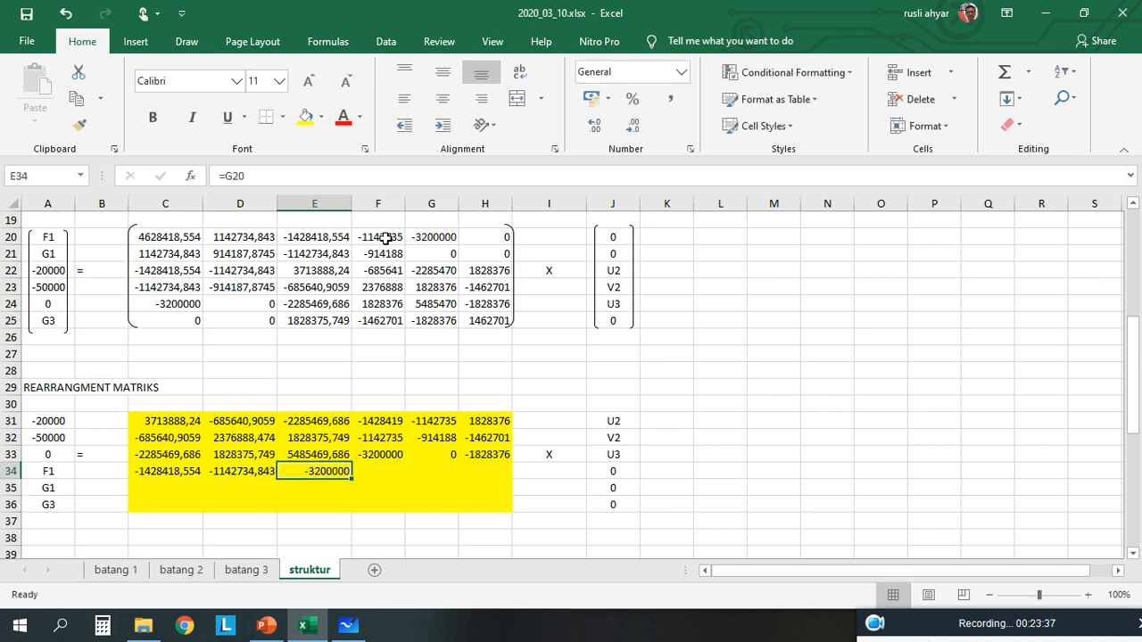
# Complete row 34 of the rearranged matrix by setting F34, G34 and H34 to =C20, =D20 and =H20.
pyautogui.write('=C20\\')
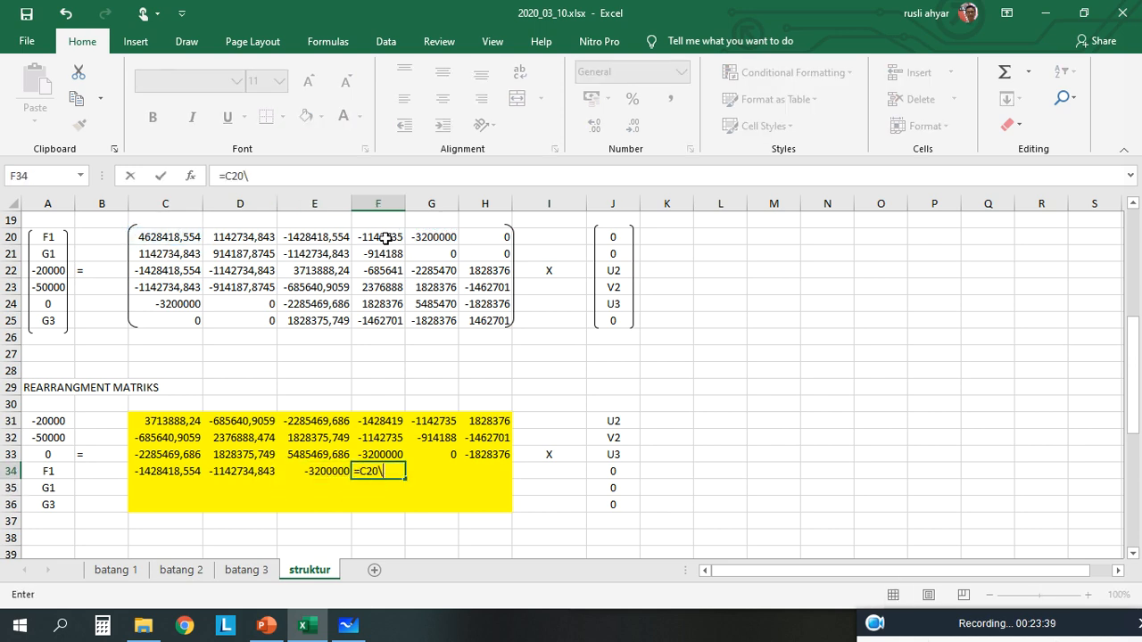
pyautogui.press('BackSpace')
pyautogui.press('Return')
pyautogui.press('Right')
pyautogui.press('Up')
pyautogui.write('=')
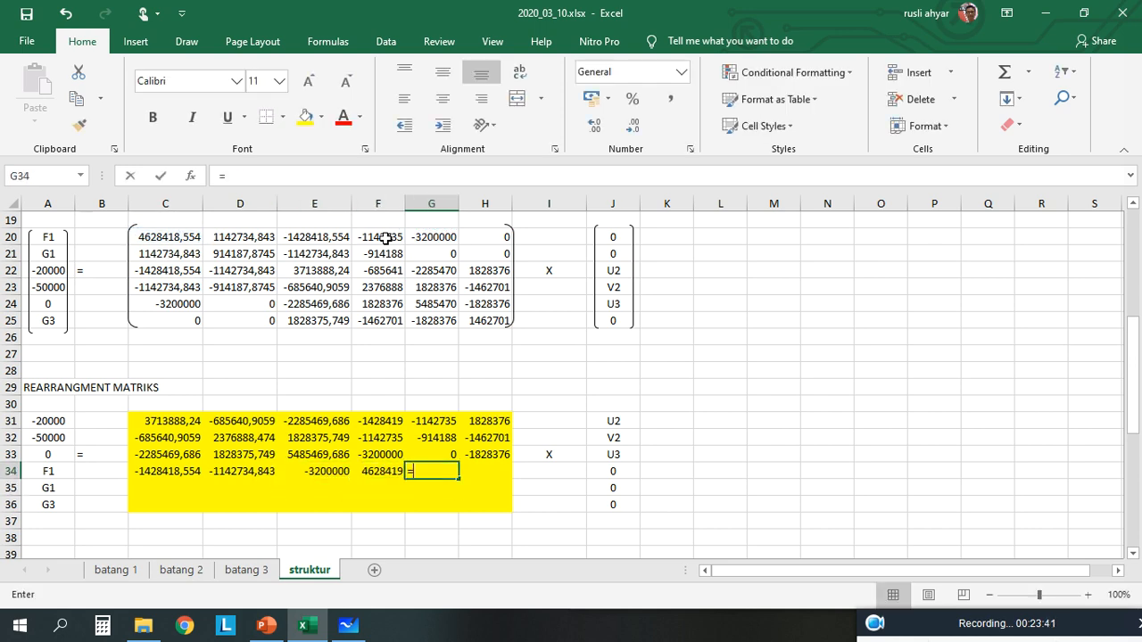
pyautogui.click(240, 223)
pyautogui.press('Down')
pyautogui.press('Return')
pyautogui.press('Right')
pyautogui.press('Up')
pyautogui.write('=')
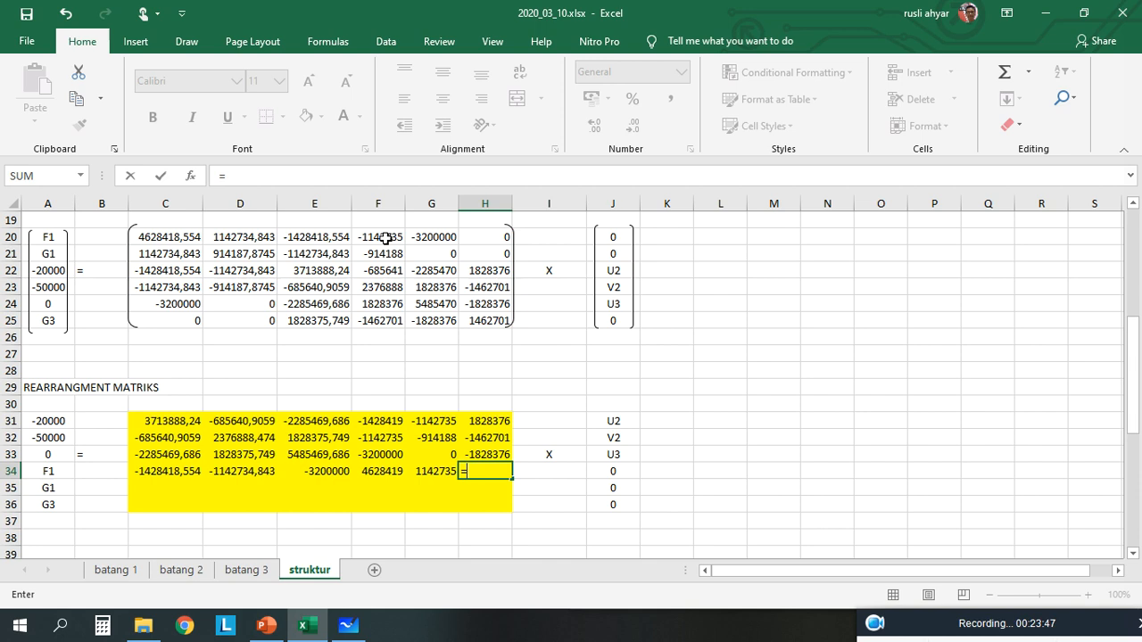
pyautogui.click(485, 237)
pyautogui.write('\\')
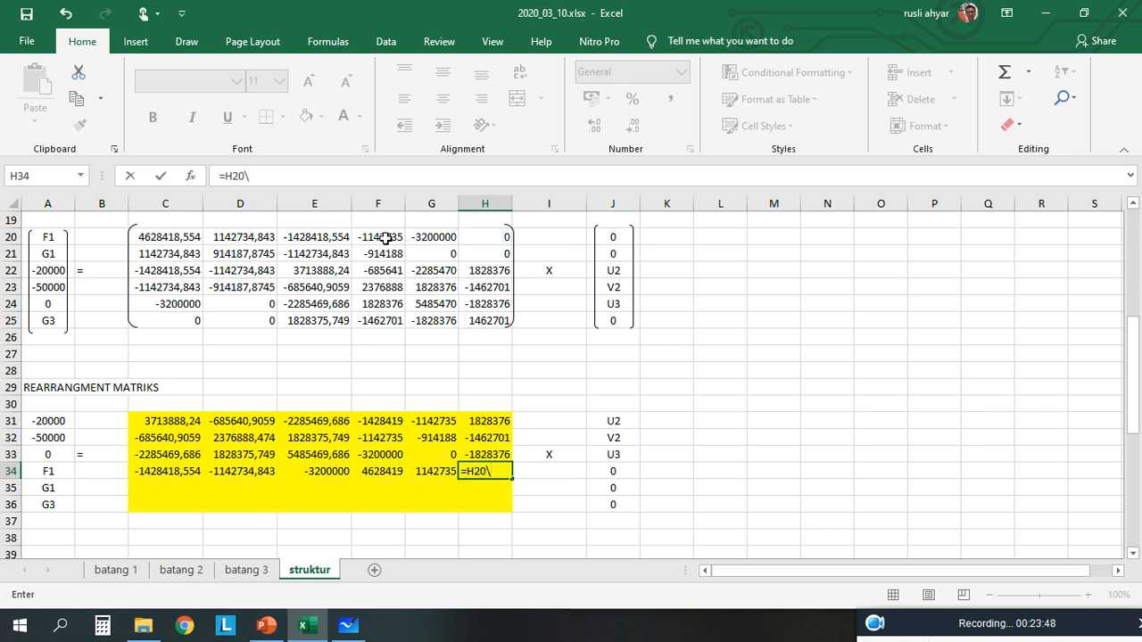
pyautogui.press('BackSpace')
pyautogui.press('Return')
# Link C35, D35 and E35 to the original stiffness matrix with =E21, =F21 and =G21.
pyautogui.press('Left')
pyautogui.press('Left')
pyautogui.press('Left')
pyautogui.press('Left')
pyautogui.press('Left')
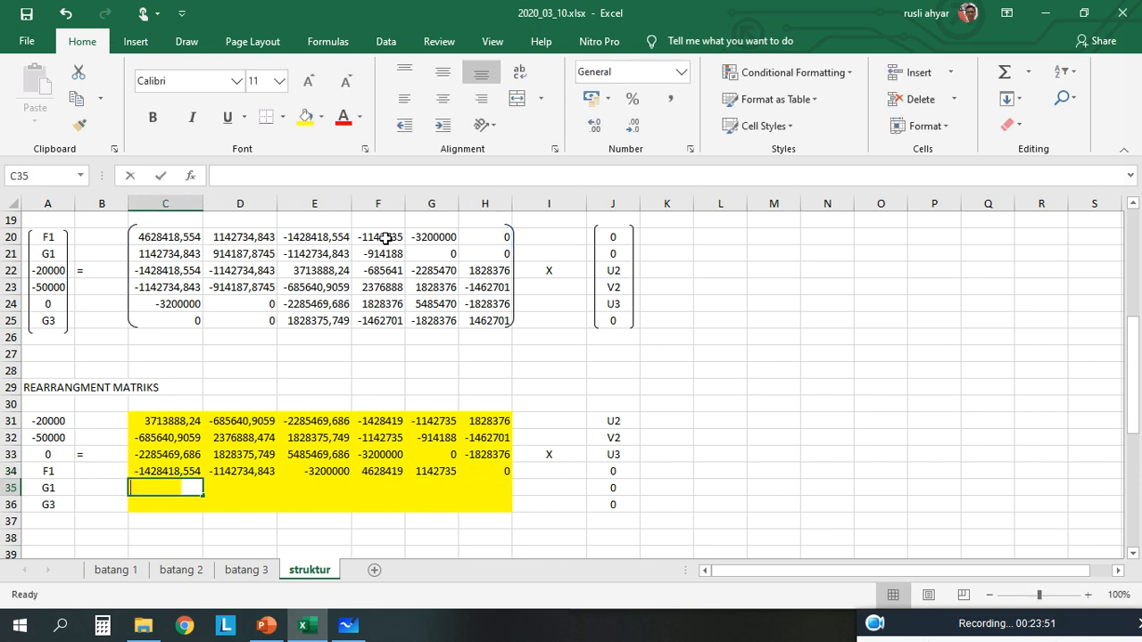
pyautogui.write('=')
pyautogui.click(319, 252)
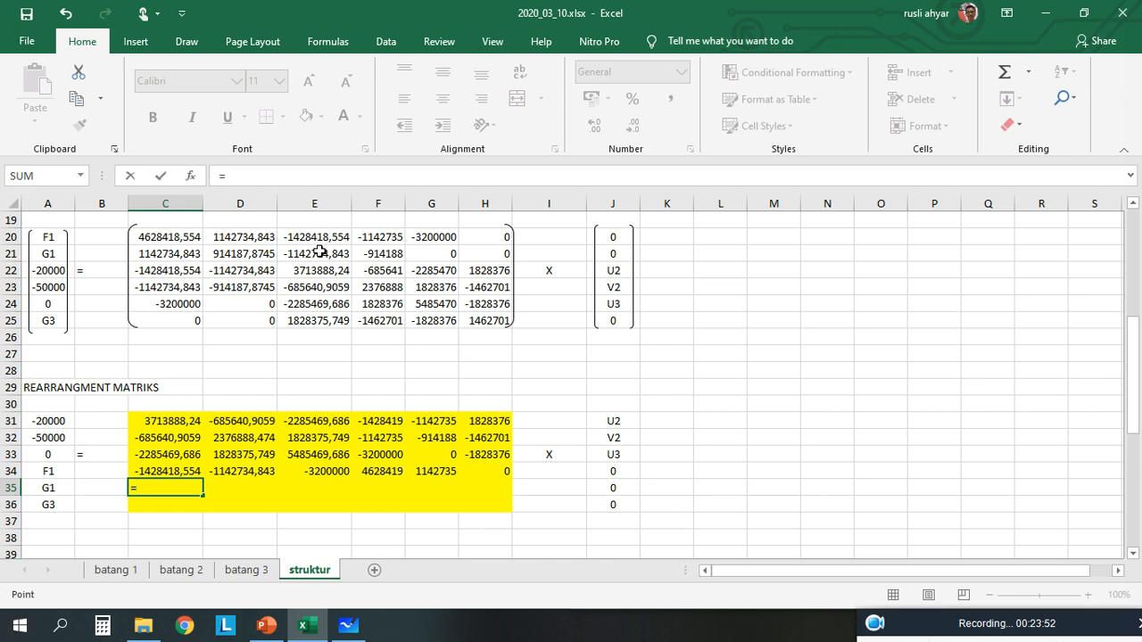
pyautogui.press('Return')
pyautogui.press('Up')
pyautogui.press('Right')
pyautogui.write('=')
pyautogui.click(372, 253)
pyautogui.press('Tab')
pyautogui.write('=')
pyautogui.click(428, 254)
pyautogui.press('Tab')
# Complete row 35 of the rearranged matrix by setting F35, G35 and H35 to =C21, =D21 and =H21.
pyautogui.write('=')
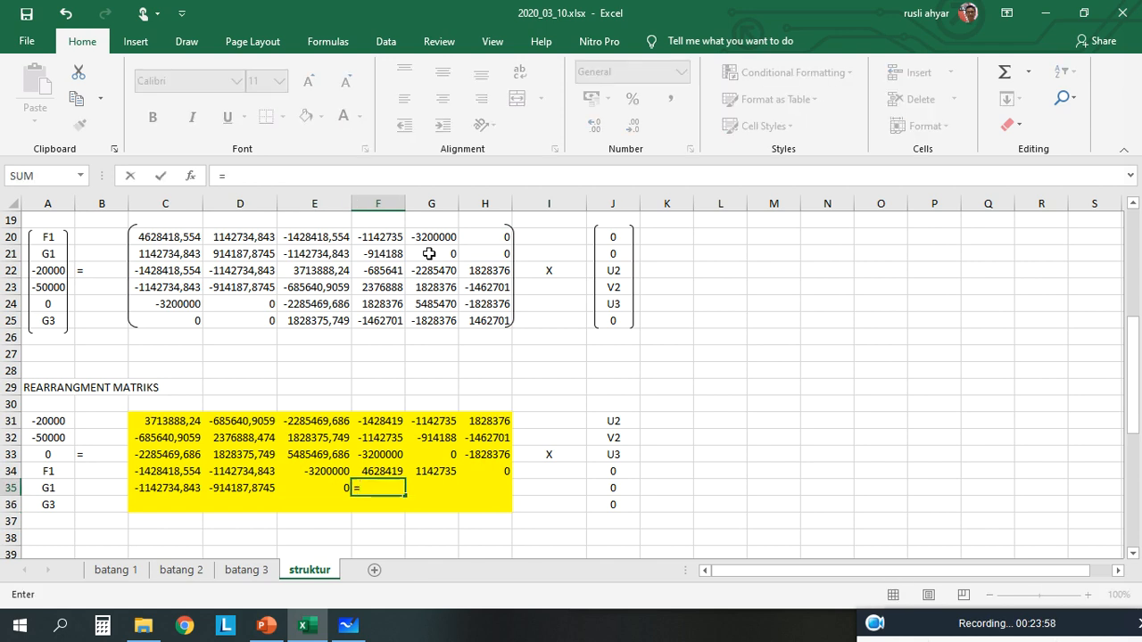
pyautogui.click(159, 254)
pyautogui.press('Tab')
pyautogui.write('=')
pyautogui.click(221, 254)
pyautogui.press('Tab')
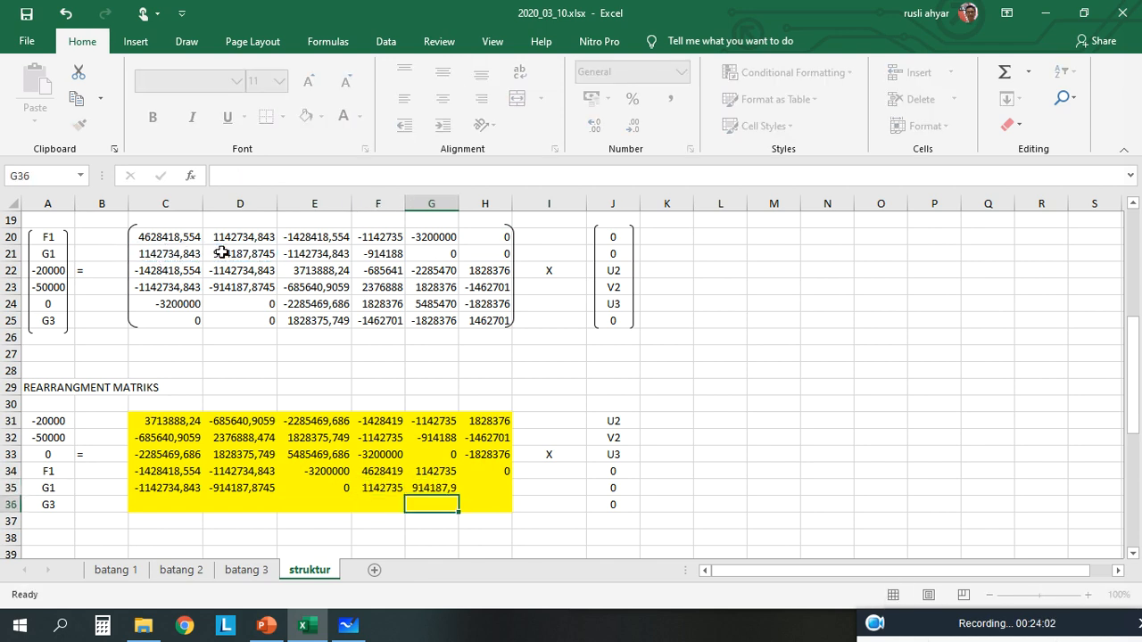
pyautogui.write('=')
pyautogui.click(486, 251)
pyautogui.press('Return')
# Link C36, D36 and E36 to the original stiffness matrix with =E25, =F25 and =G25.
pyautogui.press('Left')
pyautogui.press('Left')
pyautogui.press('Left')
pyautogui.press('Left')
pyautogui.press('Left')
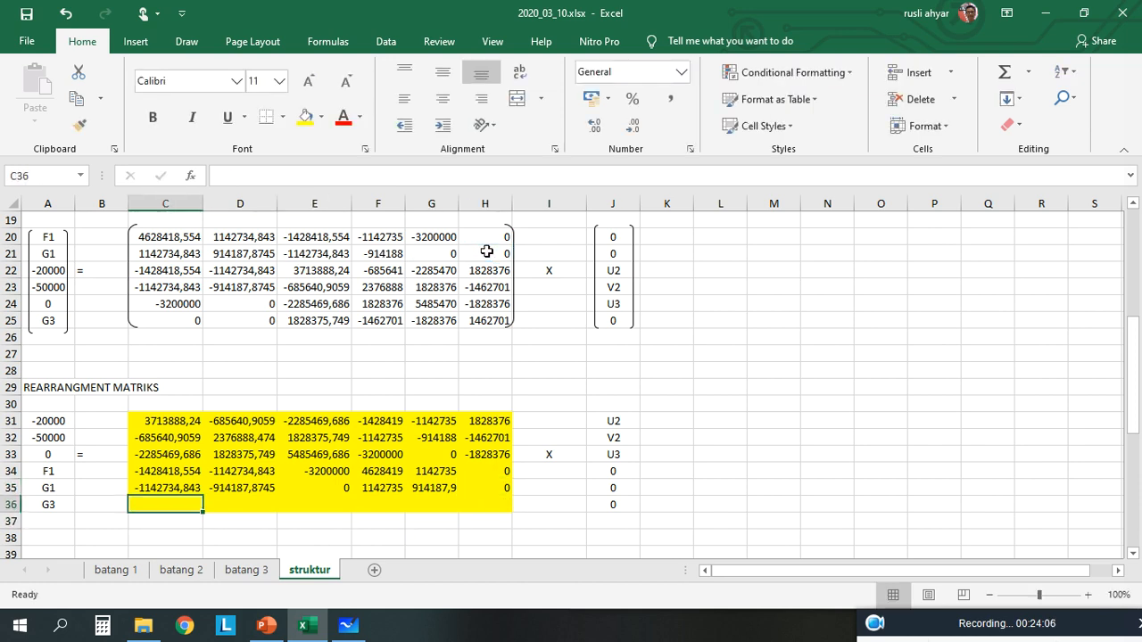
pyautogui.write('=')
pyautogui.click(293, 321)
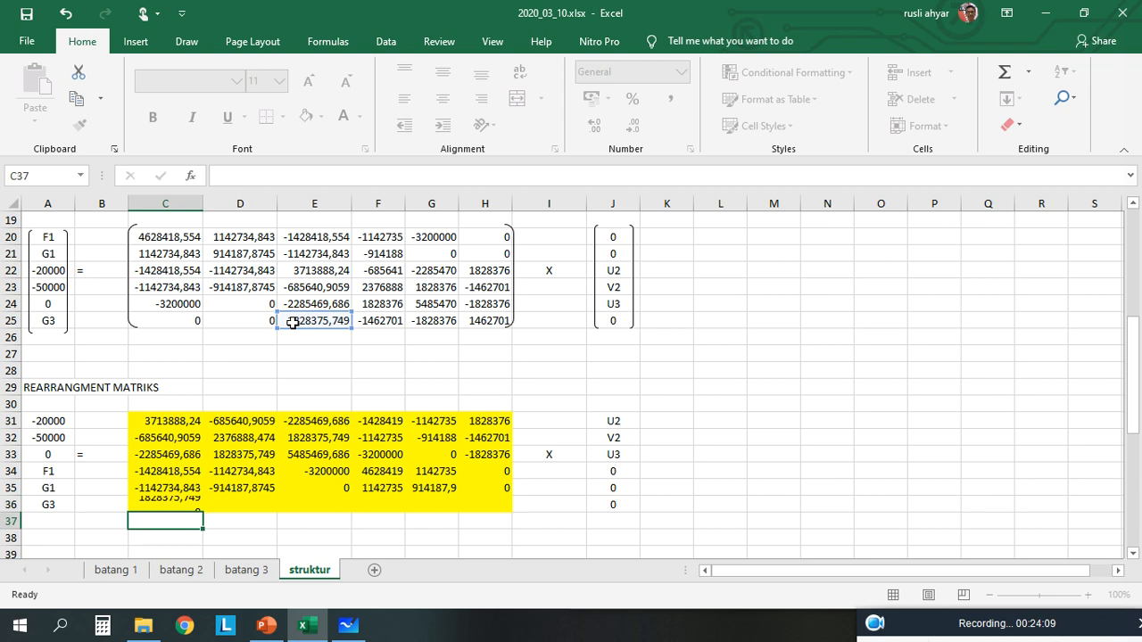
pyautogui.press('Tab')
pyautogui.write('=')
pyautogui.click(379, 323)
pyautogui.press('Tab')
pyautogui.write('=')
pyautogui.click(427, 319)
pyautogui.press('Tab')
# Complete row 36 of the rearranged matrix by setting F36, G36 and H36 to =C25, =D25 and =H25.
pyautogui.write('=')
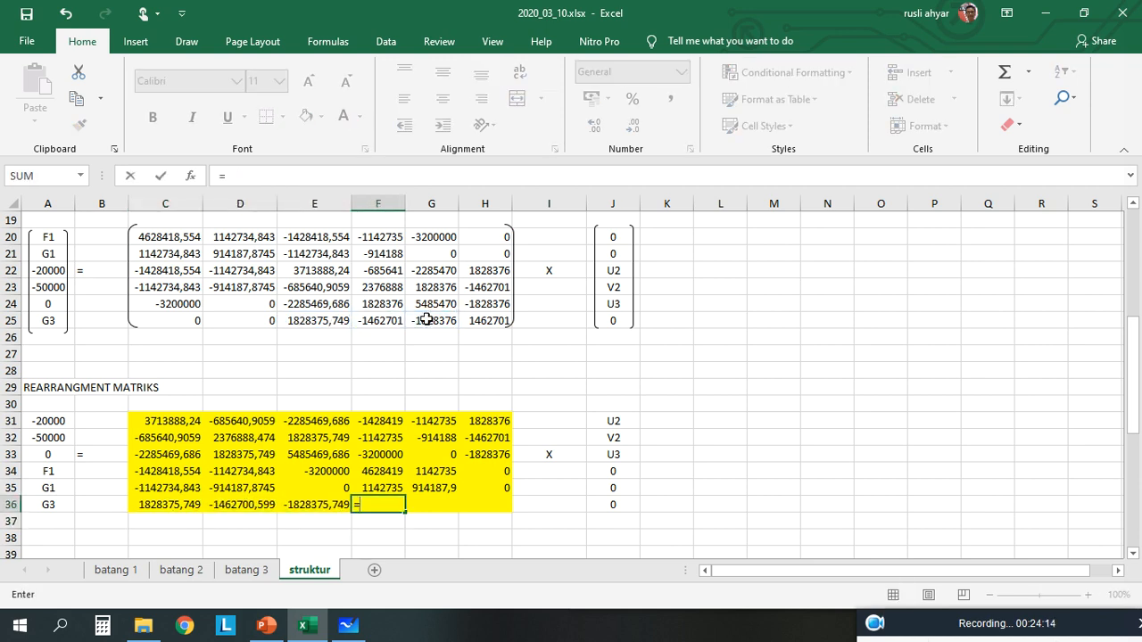
pyautogui.click(193, 323)
pyautogui.press('Tab')
pyautogui.write('=')
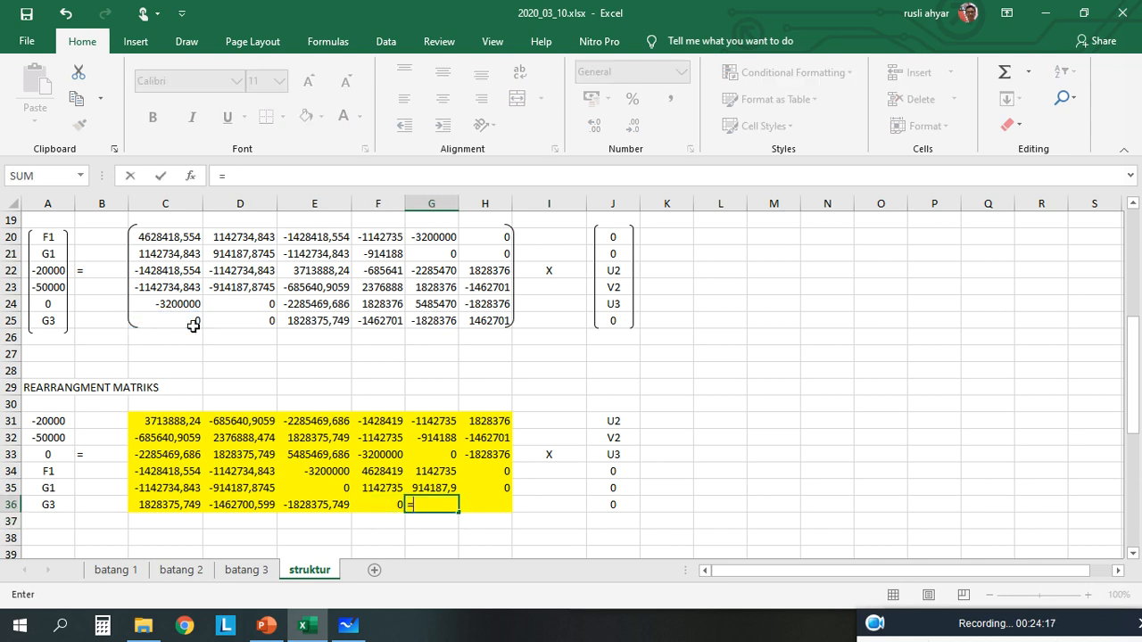
pyautogui.click(235, 317)
pyautogui.press('Tab')
pyautogui.write('=')
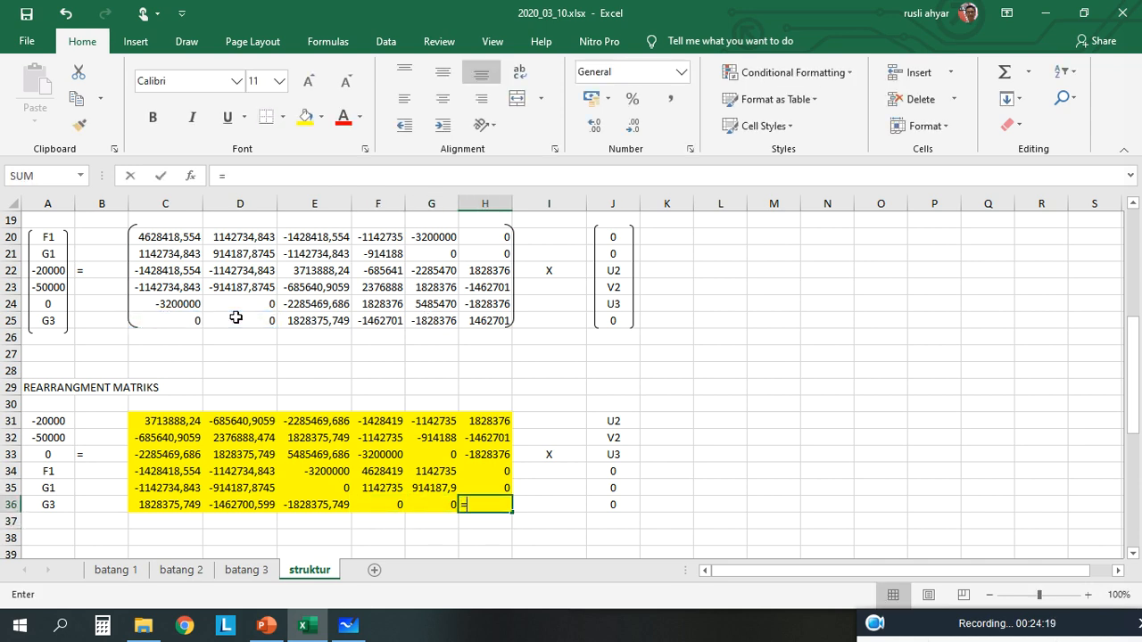
pyautogui.click(498, 318)
pyautogui.press('Return')
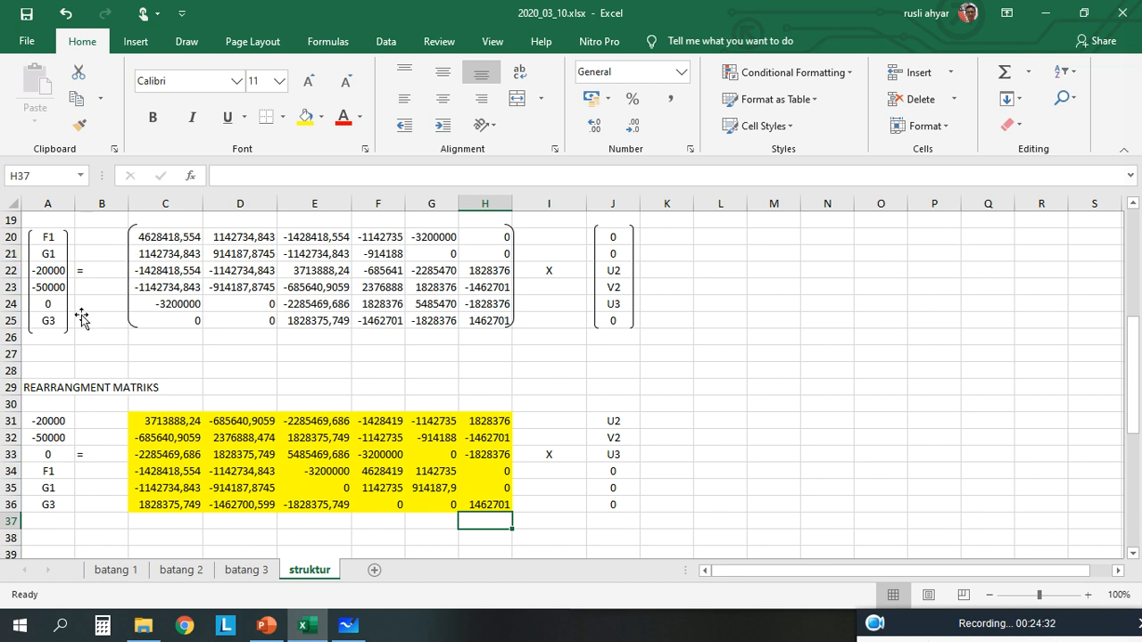
# Switch to PowerPoint to review the direct stiffness procedure slide, and return to the struktur sheet in Excel.
pyautogui.scroll(-2, 184, 375)
pyautogui.scroll(-1, 185, 390)
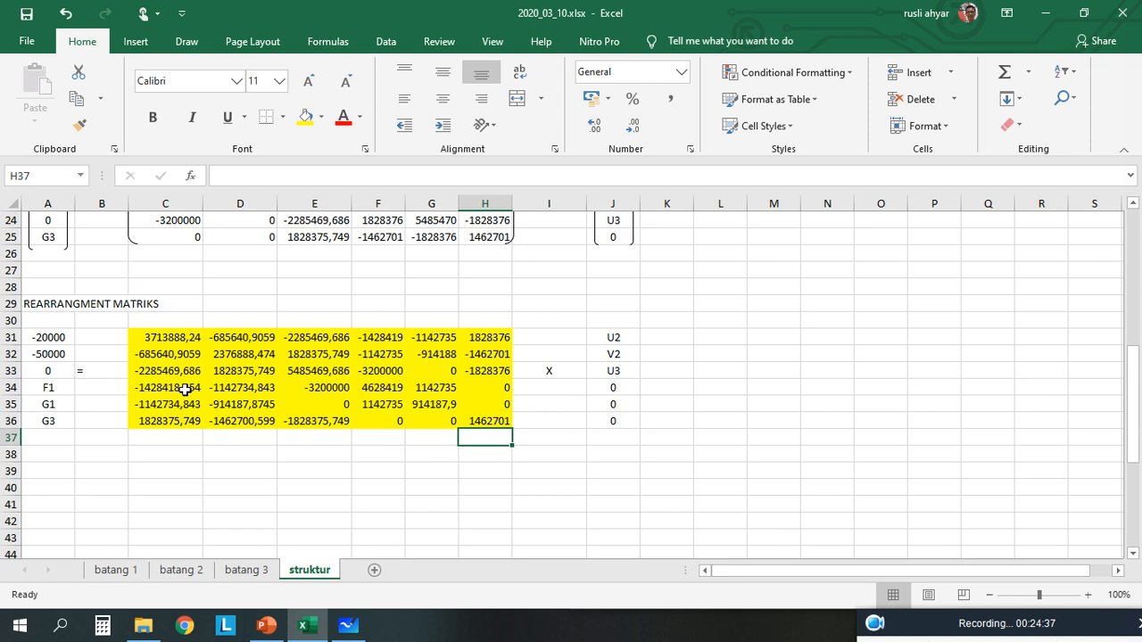
pyautogui.click(267, 628)
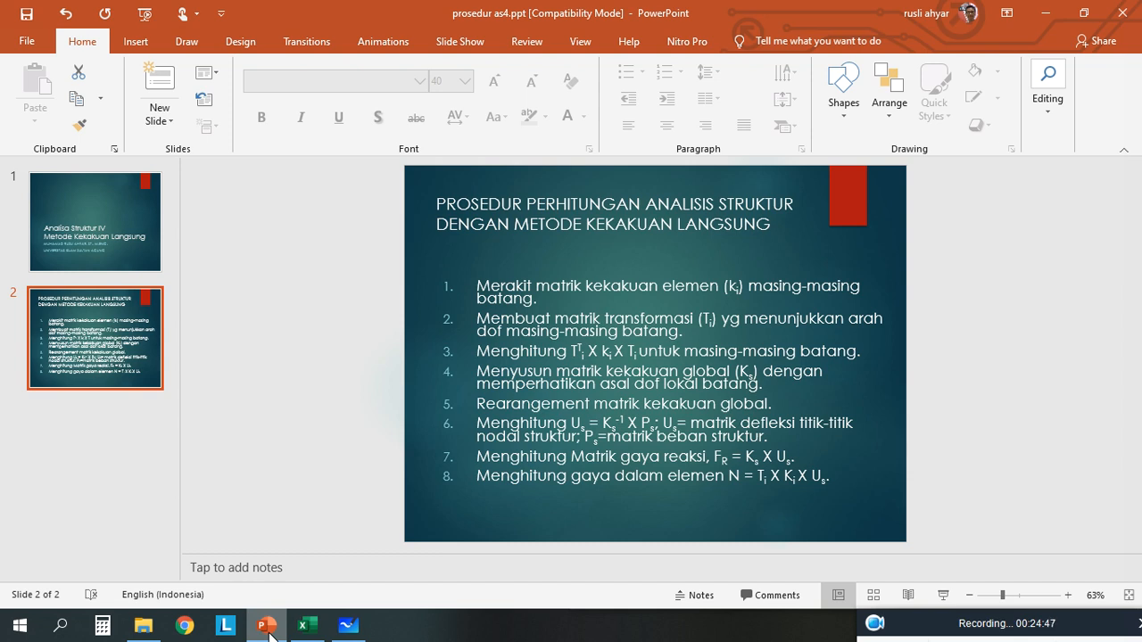
pyautogui.click(266, 626)
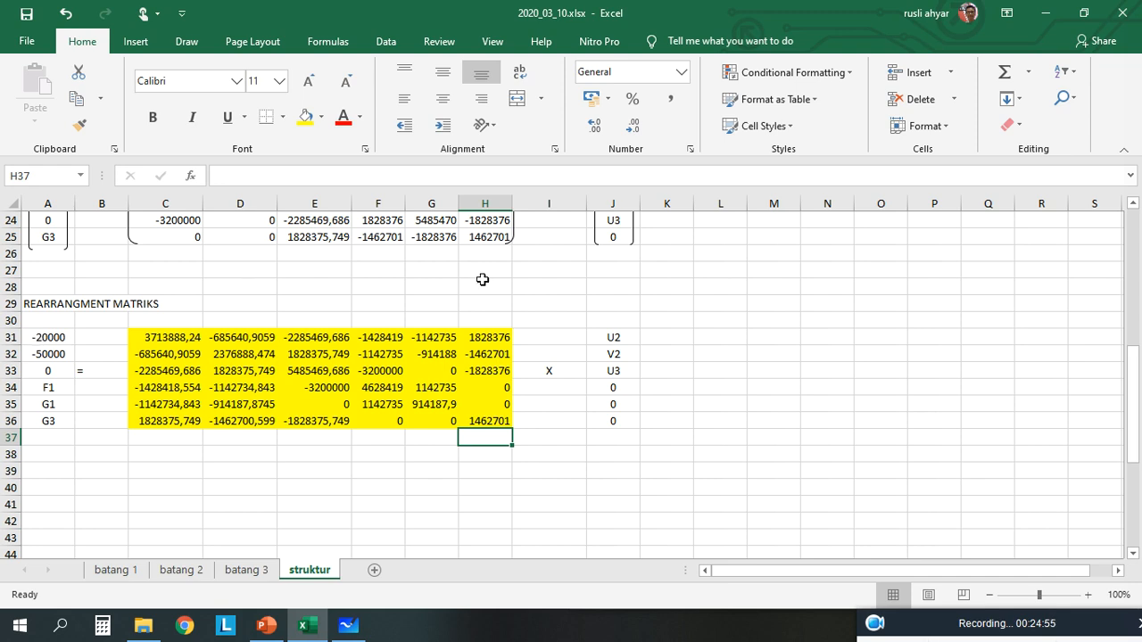
# Examine how the row 31 stiffness terms pair with the displacements U2, V2, U3 and the zero entries in column J.
pyautogui.moveTo(623, 340); pyautogui.dragTo(630, 373)
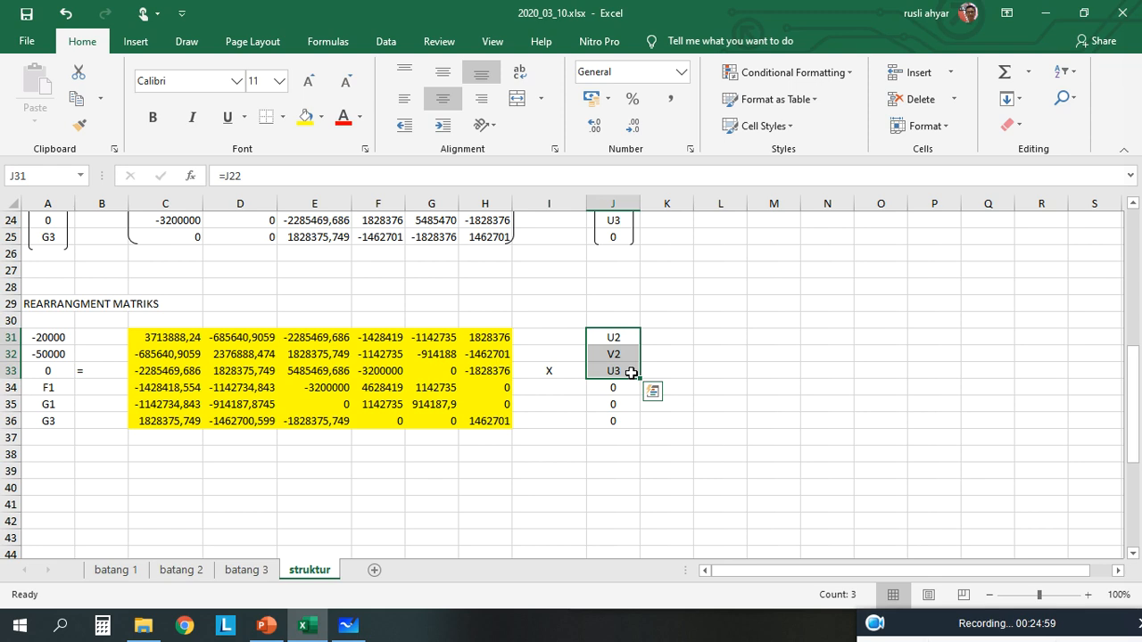
pyautogui.click(55, 337)
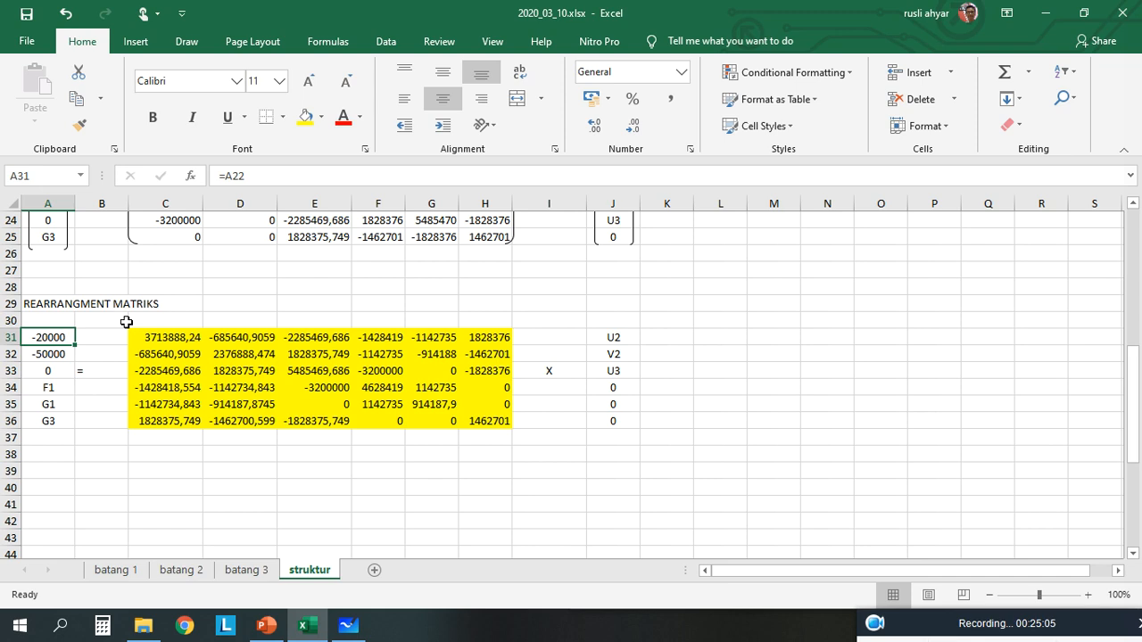
pyautogui.click(163, 336)
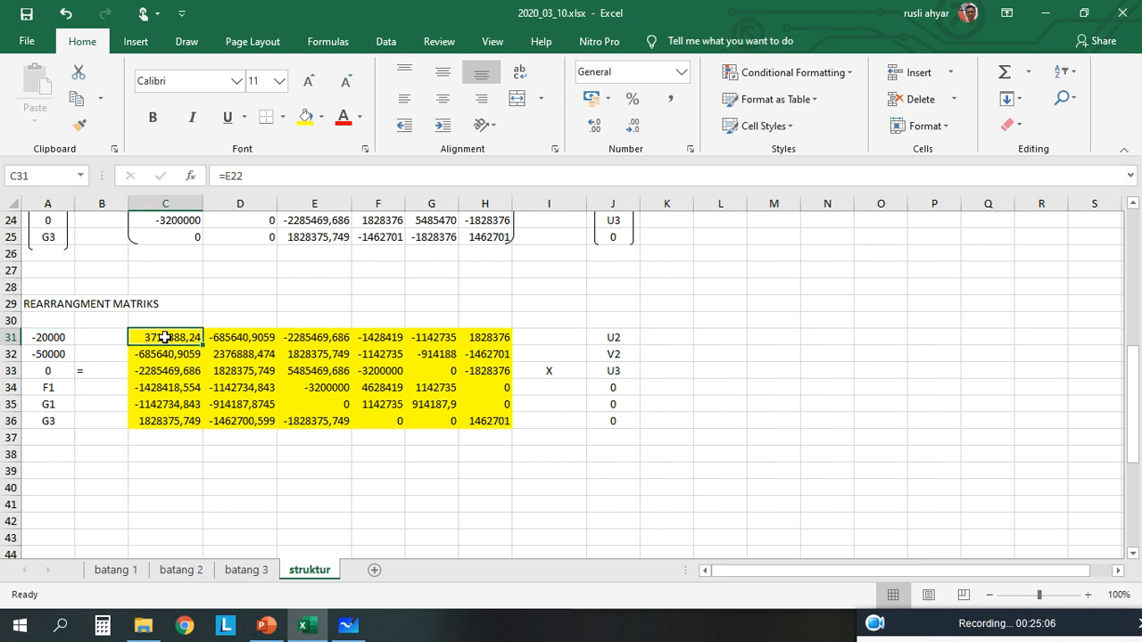
pyautogui.click(617, 335)
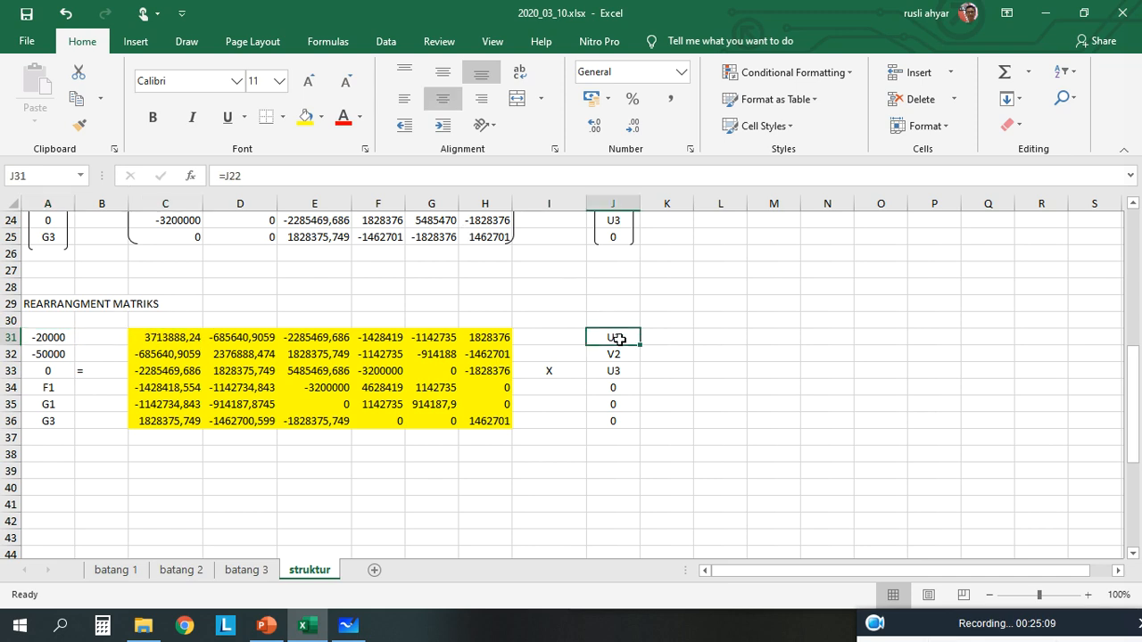
pyautogui.click(258, 336)
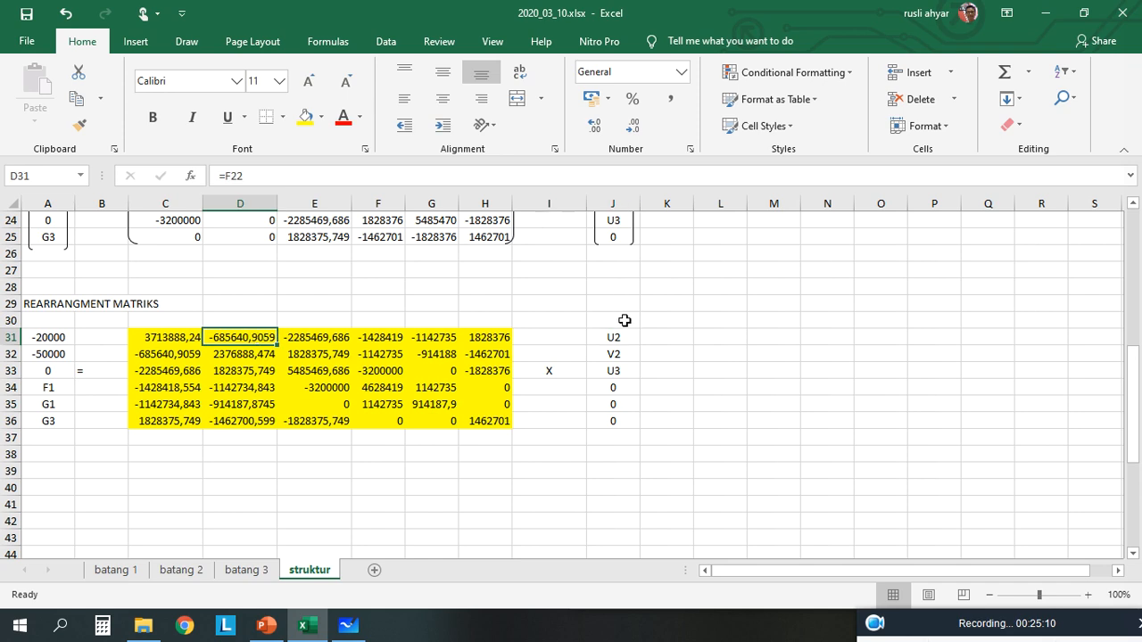
pyautogui.click(623, 356)
pyautogui.click(326, 338)
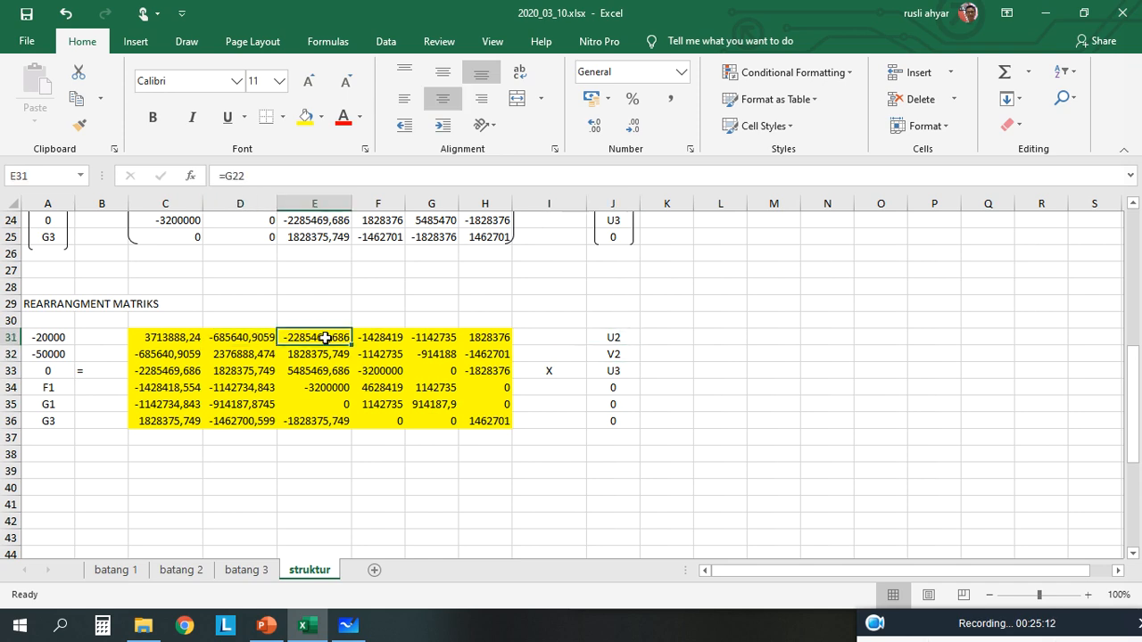
pyautogui.click(613, 371)
pyautogui.moveTo(393, 337); pyautogui.dragTo(490, 335)
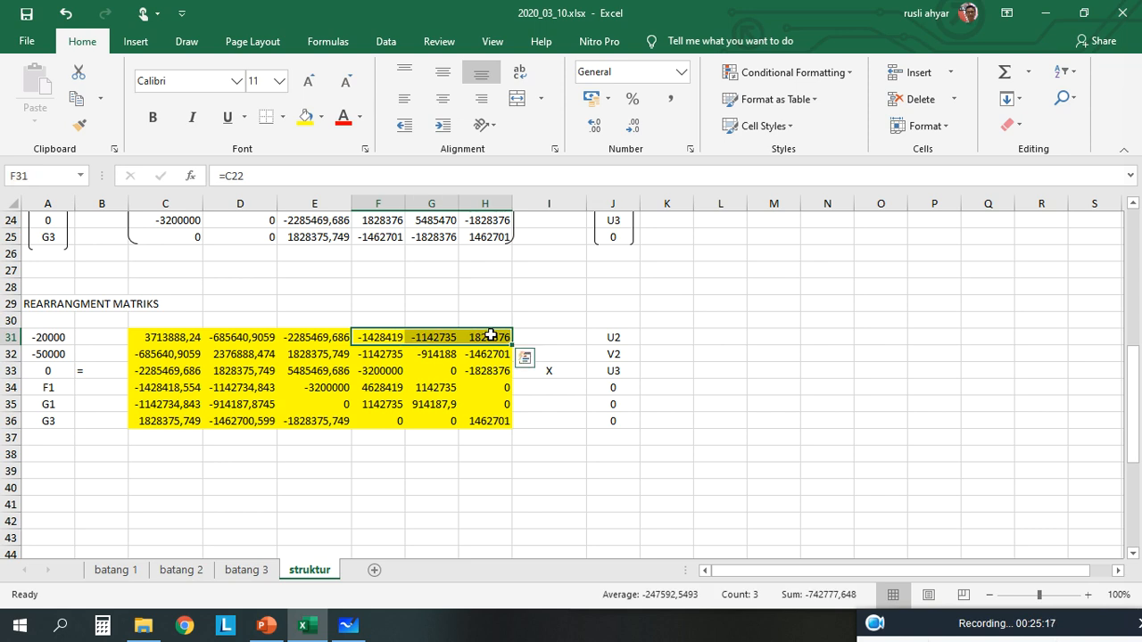
# Start the reduced force vector below the rearranged matrices by setting A39 to =A31.
pyautogui.click(61, 482)
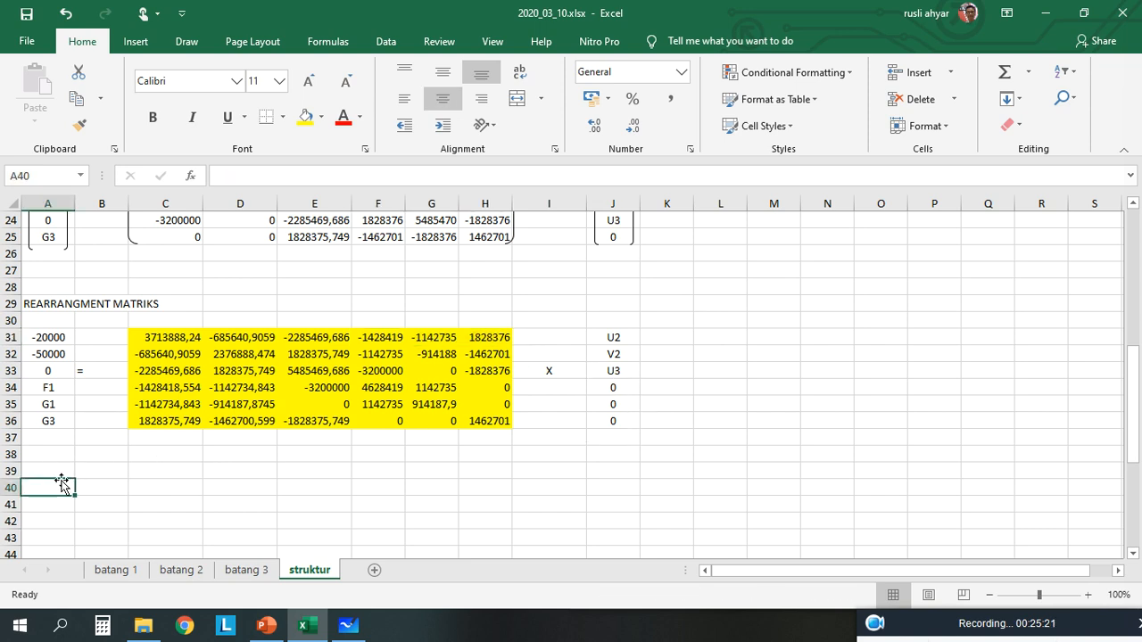
pyautogui.press('Up')
pyautogui.write('=')
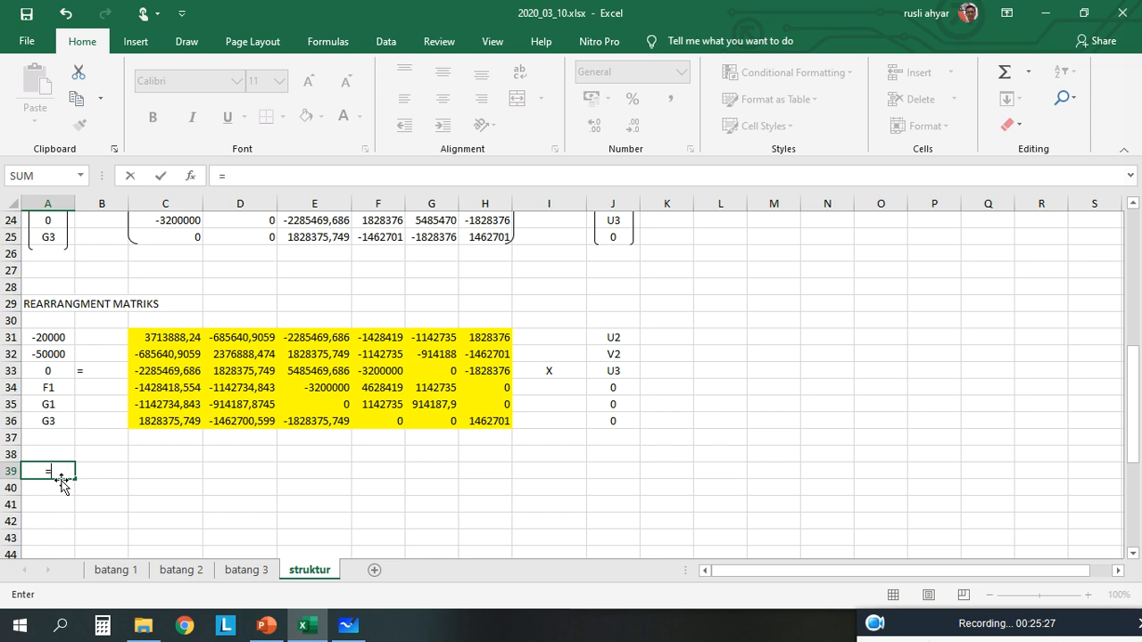
pyautogui.press('Up')
pyautogui.press('Up')
pyautogui.press('Up')
pyautogui.press('Up')
pyautogui.press('Up')
pyautogui.press('Up')
pyautogui.press('Up')
pyautogui.press('Up')
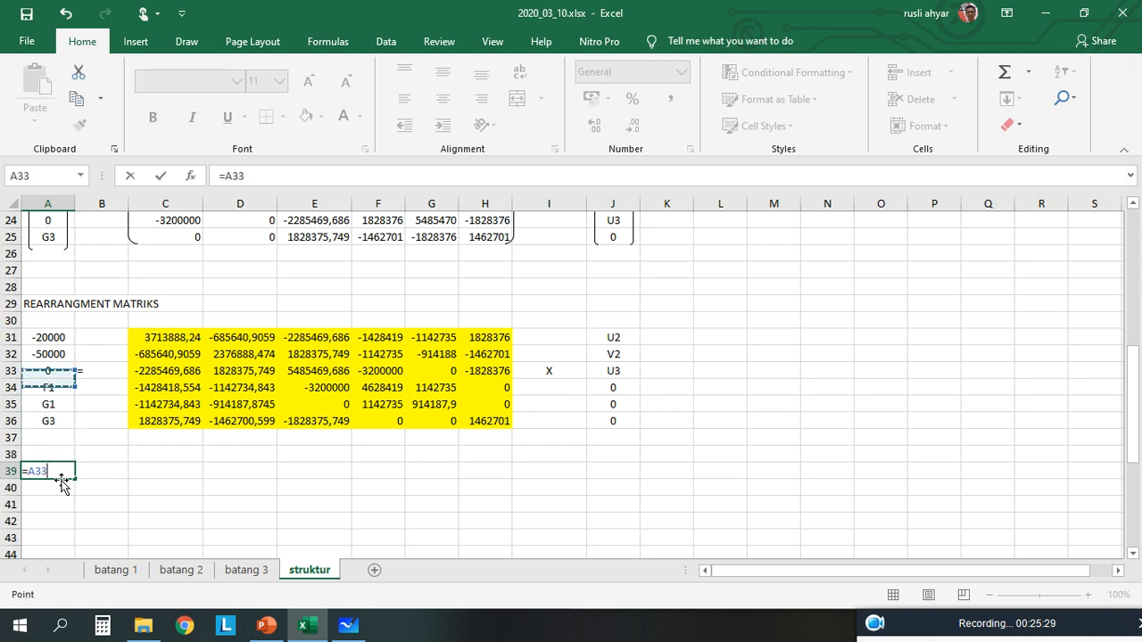
pyautogui.press('Return')
# Add the second entry of the reduced force vector by setting A40 to =A32.
pyautogui.write('=')
pyautogui.press('Up')
pyautogui.press('Up')
pyautogui.press('Up')
pyautogui.press('Up')
pyautogui.press('Up')
pyautogui.press('Up')
pyautogui.press('Up')
pyautogui.press('Up')
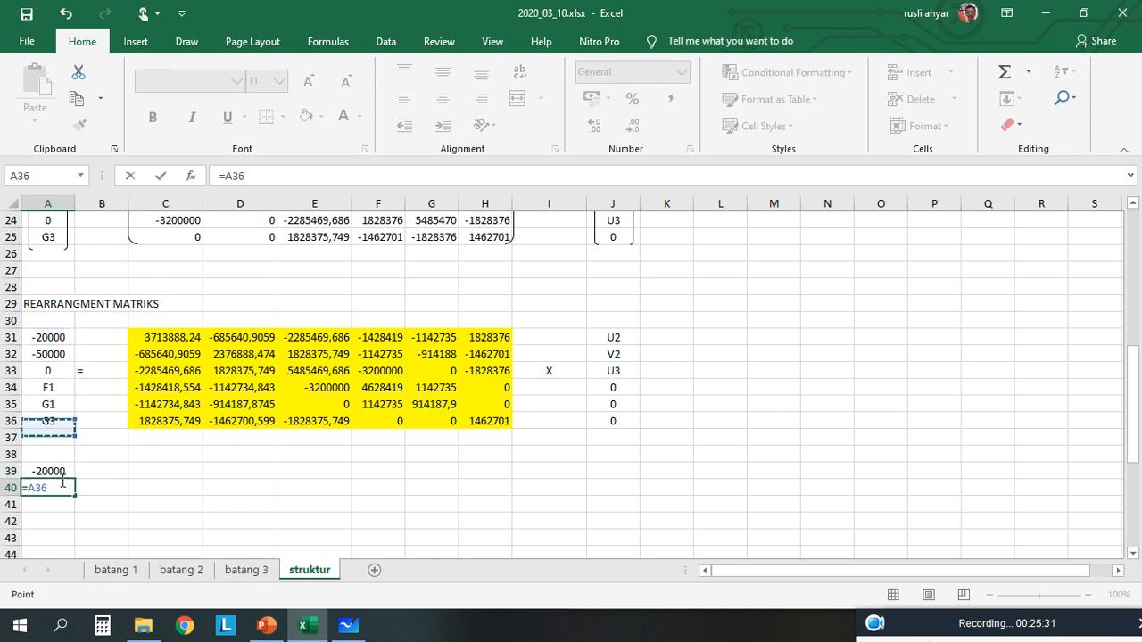
pyautogui.press('Return')
# Complete the three-entry reduced force vector by setting A41 to =A33, and compare it with the full vector in A31:A36.
pyautogui.write('=')
pyautogui.press('Up')
pyautogui.press('Up')
pyautogui.press('Up')
pyautogui.press('Up')
pyautogui.press('Up')
pyautogui.press('Up')
pyautogui.press('Up')
pyautogui.press('Up')
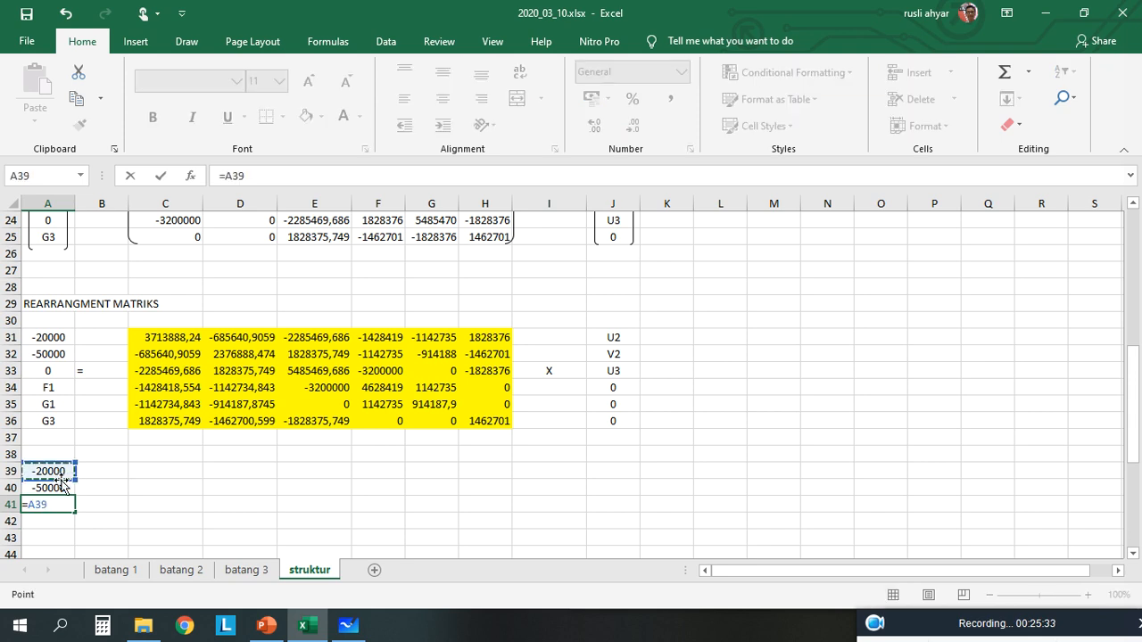
pyautogui.press('Return')
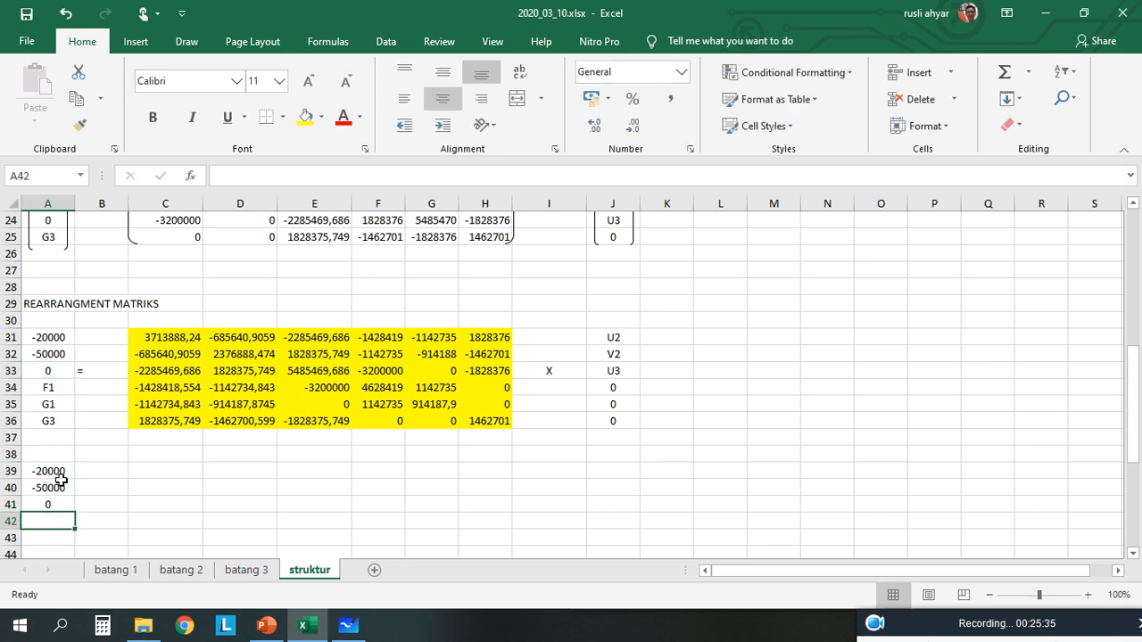
pyautogui.moveTo(50, 336); pyautogui.dragTo(53, 419)
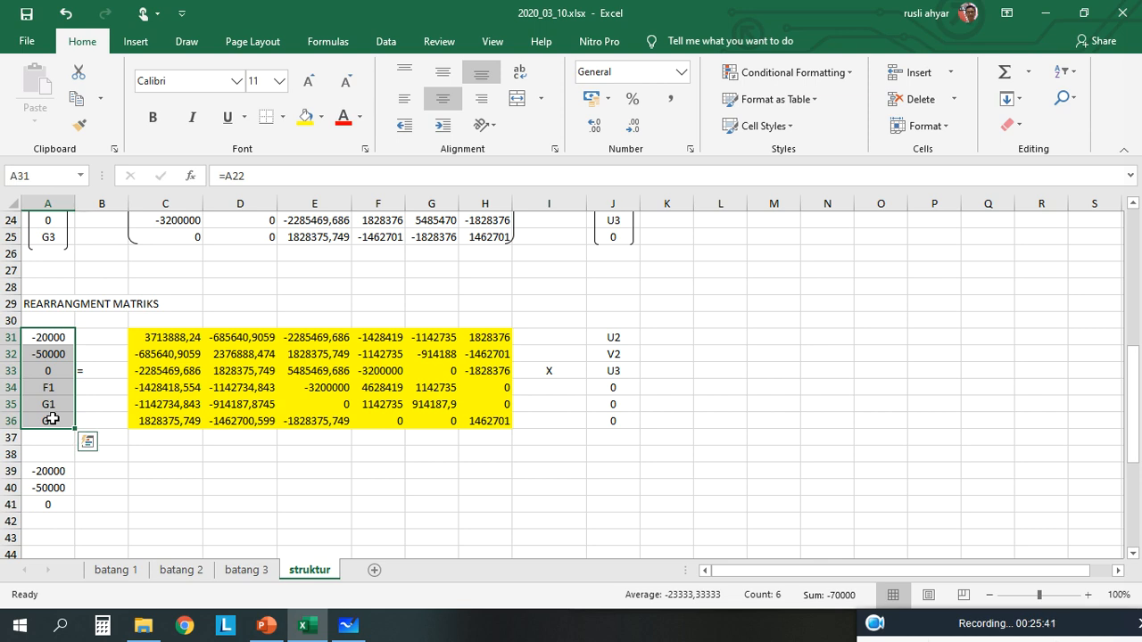
pyautogui.moveTo(51, 471); pyautogui.dragTo(55, 505)
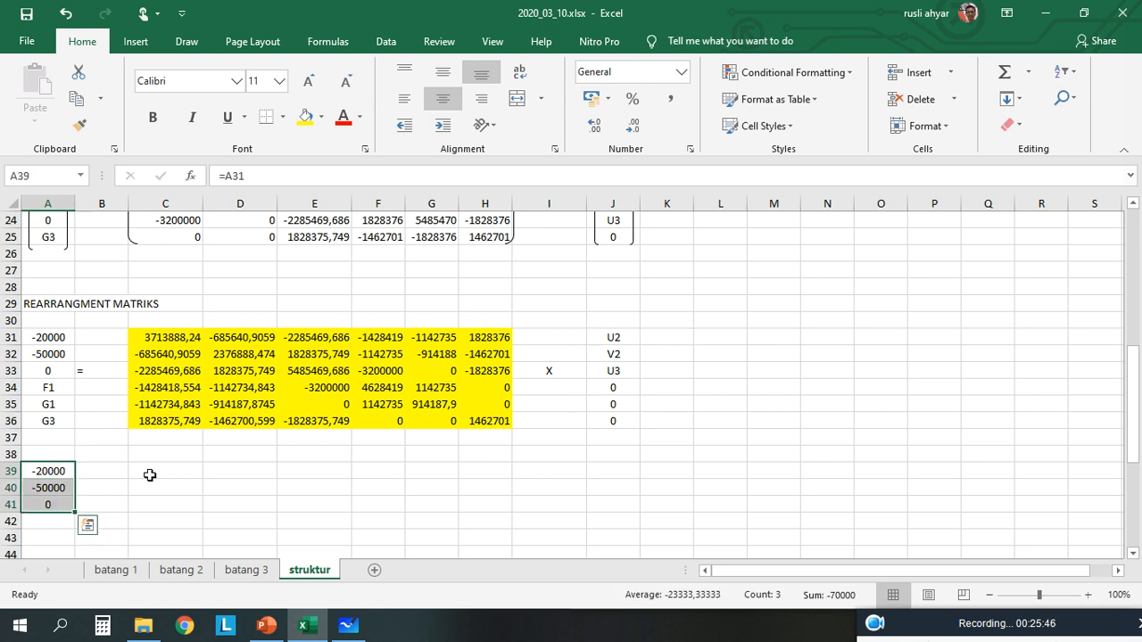
# Enter an equals sign in B40 beside the reduced force vector.
pyautogui.click(111, 486)
pyautogui.write('=')
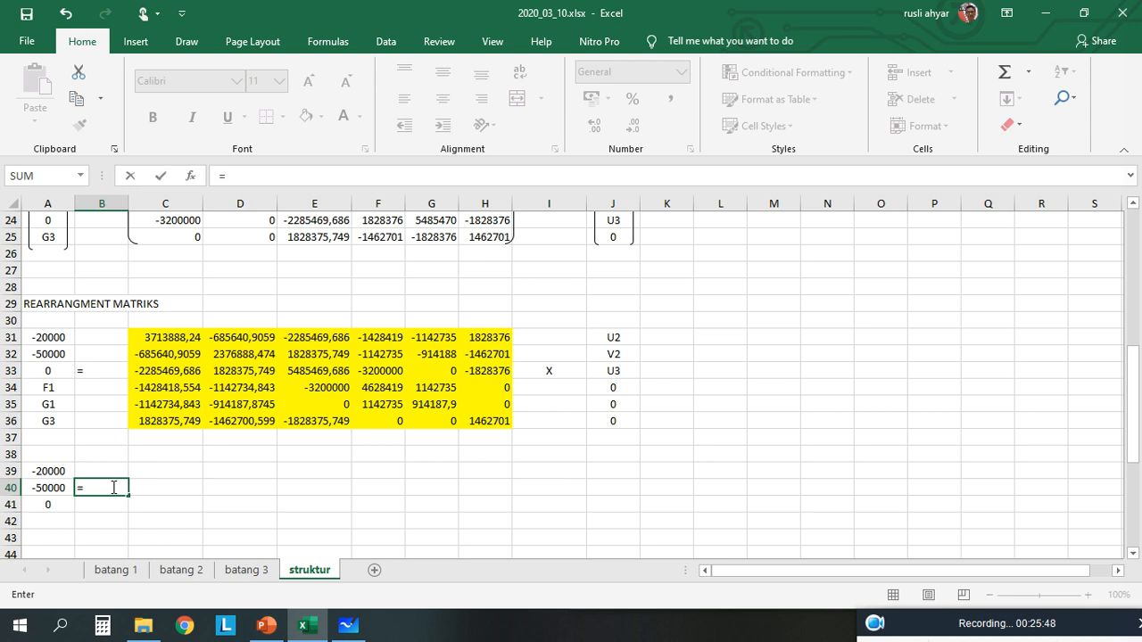
pyautogui.press('Return')
# Mark out the 3x3 block C39:E41 for the reduced stiffness matrix with a yellow fill.
pyautogui.press('Right')
pyautogui.press('Up')
pyautogui.hotkey('shift', 'Up')
pyautogui.hotkey('shift', 'Right')
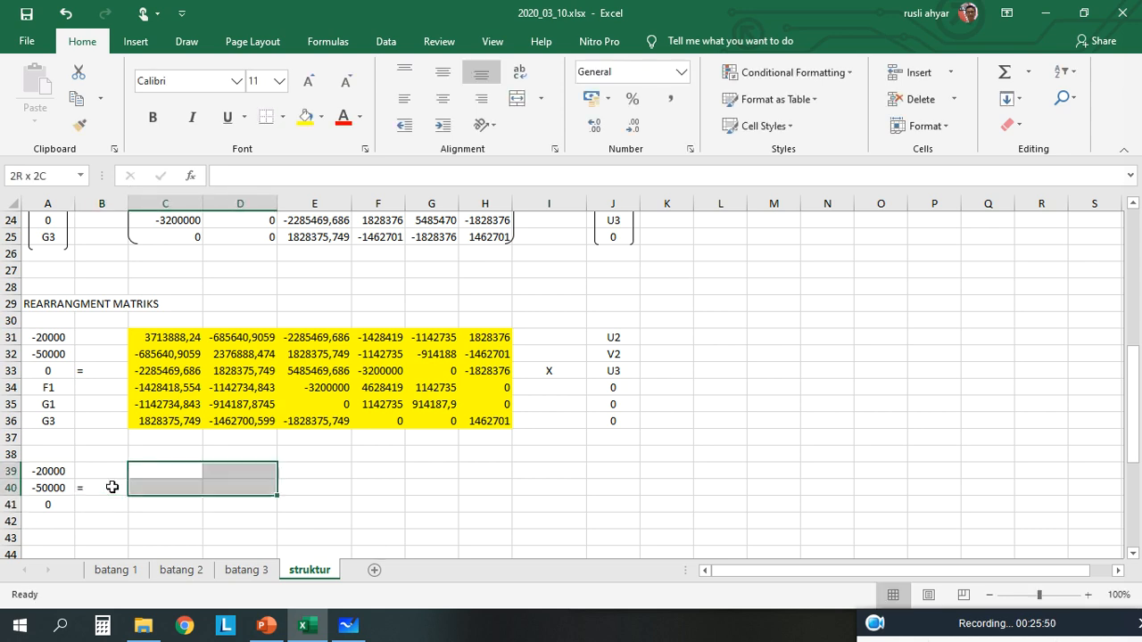
pyautogui.hotkey('shift', 'Down')
pyautogui.hotkey('shift', 'Right')
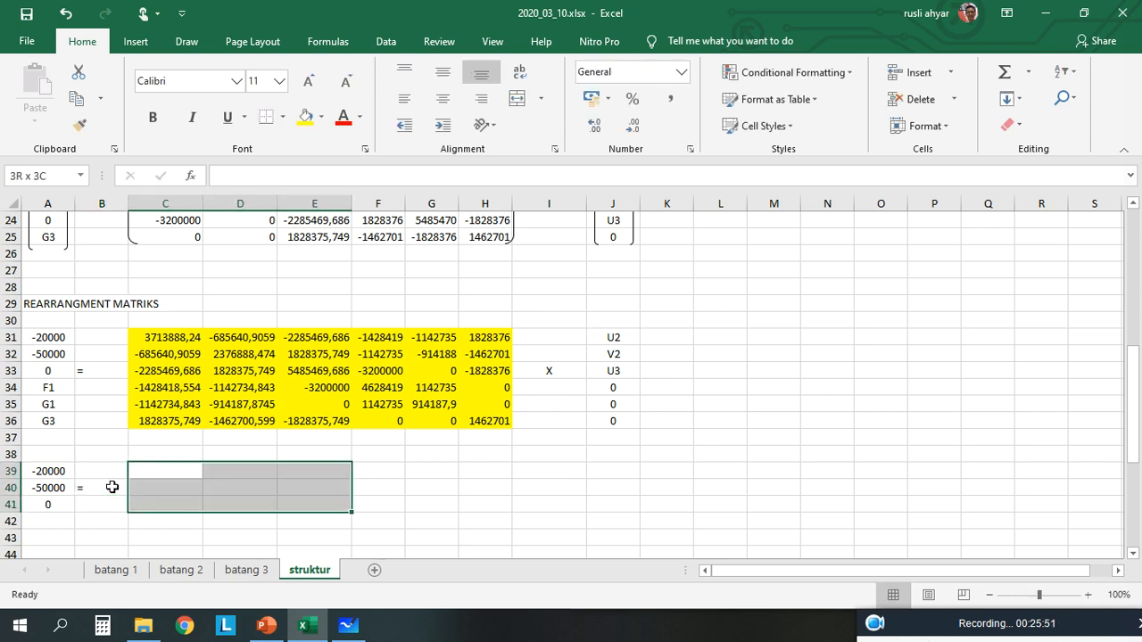
pyautogui.click(305, 116)
# Enter the multiplication sign X in F40 beside the yellow reduced-matrix block.
pyautogui.press('Right')
pyautogui.press('Right')
pyautogui.press('Right')
pyautogui.press('Down')
pyautogui.write('X')
pyautogui.press('Tab')
# Start the reduced displacement vector by linking G39 to the U2 entry in J31.
pyautogui.press('Up')
pyautogui.write('=')
pyautogui.press('Right')
pyautogui.press('Up')
pyautogui.press('Up')
pyautogui.press('Right')
pyautogui.press('Up')
pyautogui.press('Up')
pyautogui.press('Right')
pyautogui.press('Up')
pyautogui.press('Up')
pyautogui.press('Up')
pyautogui.press('Up')
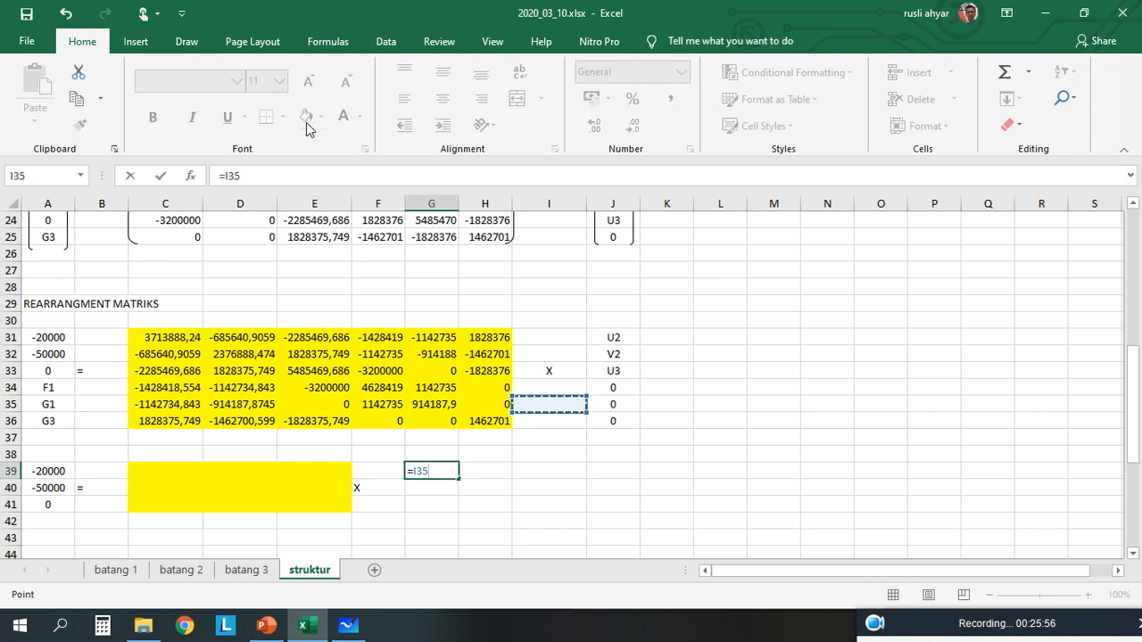
pyautogui.press('Return')
# Copy the G39 link into G40 and G41 to complete the displacement vector with V2 and U3.
pyautogui.press('Up')
pyautogui.hotkey('ctrl', 'c')
pyautogui.press('Down')
pyautogui.hotkey('ctrl', 'v')
pyautogui.press('Down')
pyautogui.hotkey('ctrl', 'v')
pyautogui.press('Escape')
# Highlight the 3x3 submatrix C31:E33 of the rearranged stiffness matrix with a blue-grey fill.
pyautogui.press('Left')
pyautogui.press('Left')
pyautogui.press('Left')
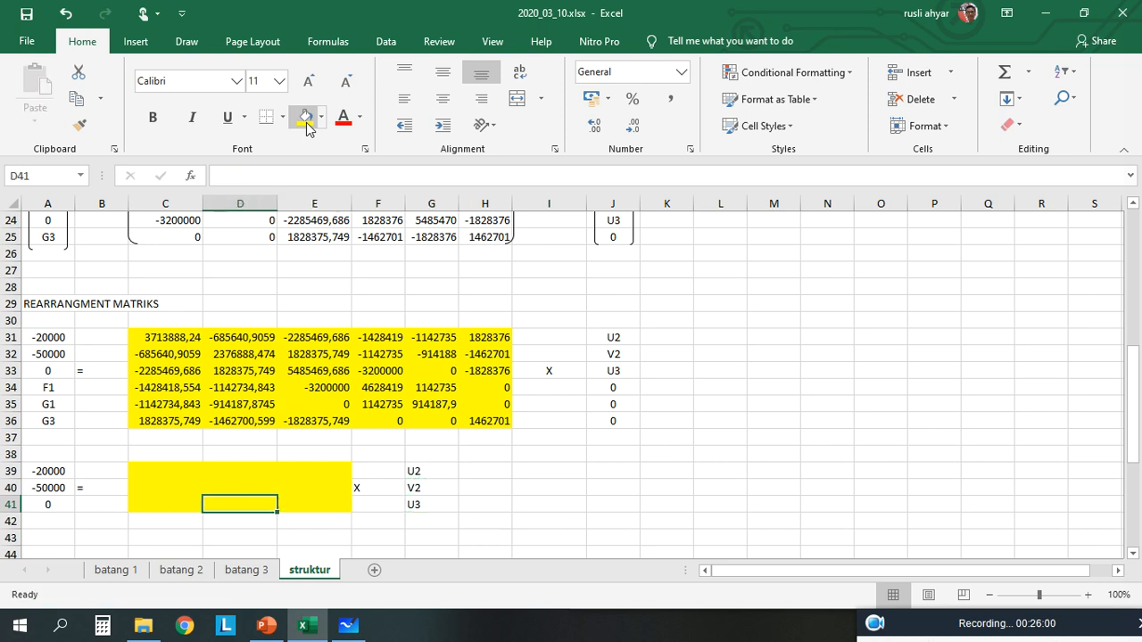
pyautogui.press('Left')
pyautogui.press('Up')
pyautogui.press('Up')
pyautogui.press('Up')
pyautogui.press('Up')
pyautogui.press('Up')
pyautogui.press('Up')
pyautogui.press('Up')
pyautogui.press('Up')
pyautogui.press('Up')
pyautogui.press('Up')
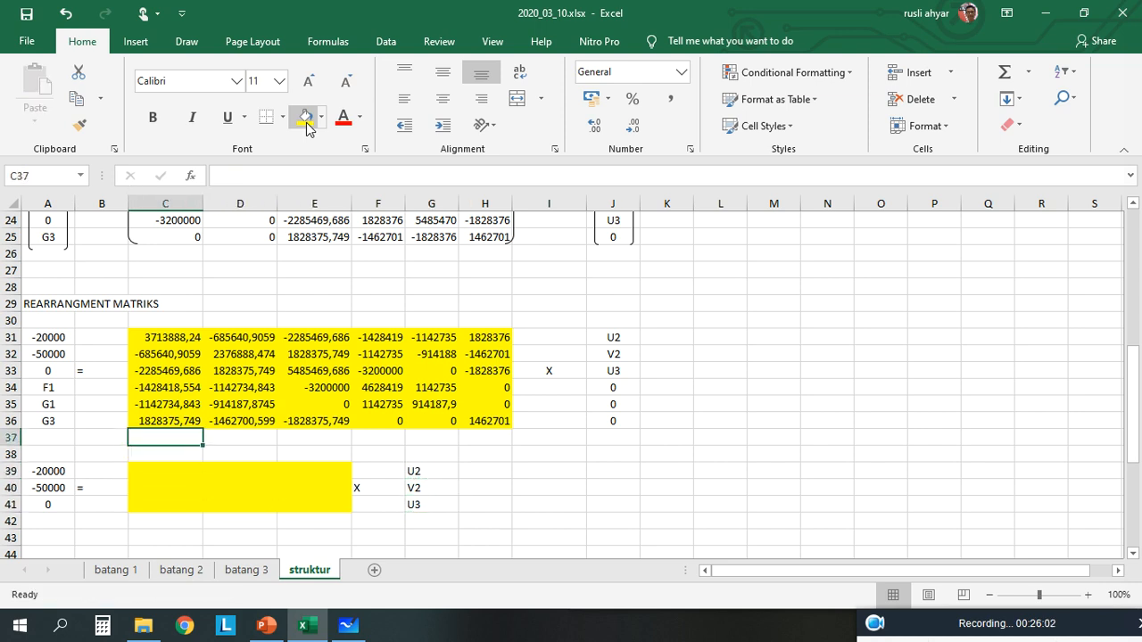
pyautogui.hotkey('shift', 'Down')
pyautogui.hotkey('shift', 'Down')
pyautogui.hotkey('shift', 'Right')
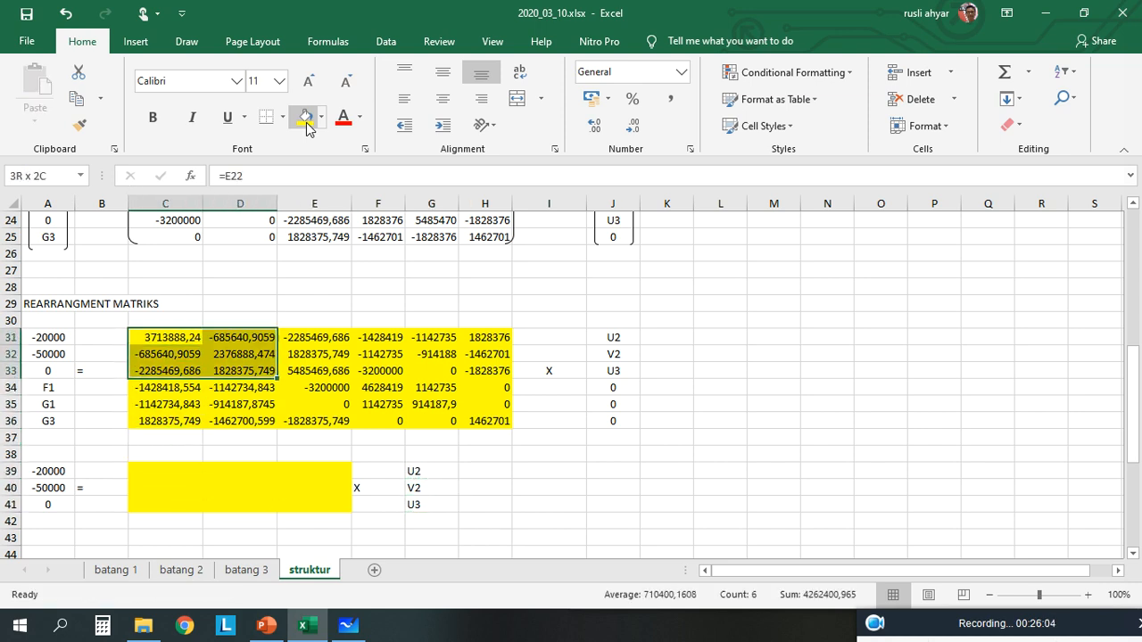
pyautogui.hotkey('shift', 'Right')
pyautogui.click(321, 116)
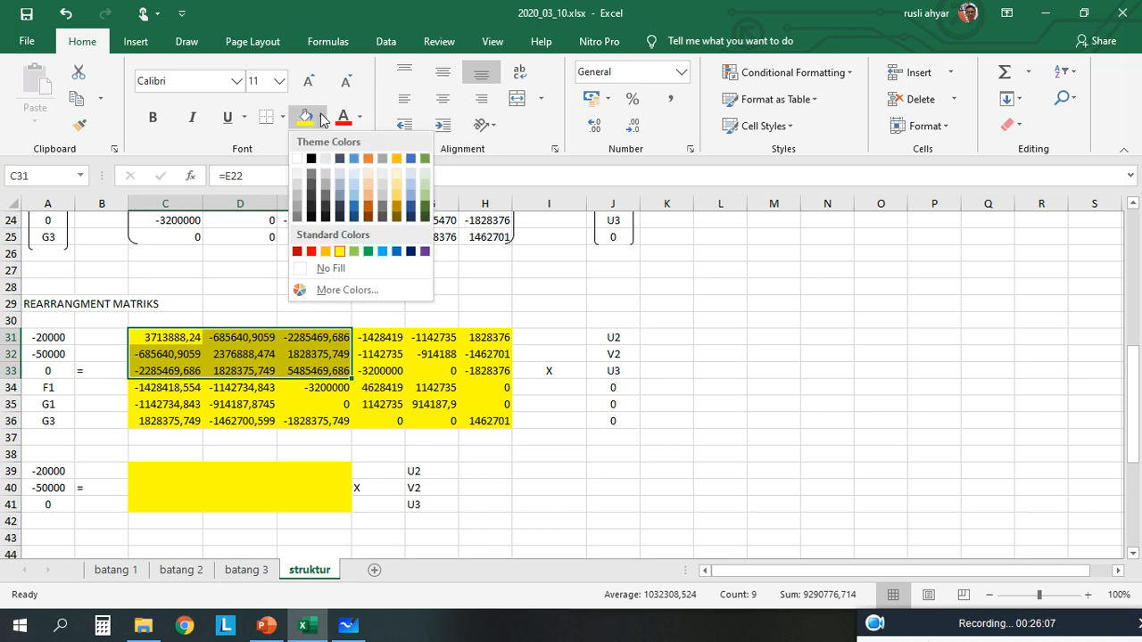
pyautogui.click(336, 189)
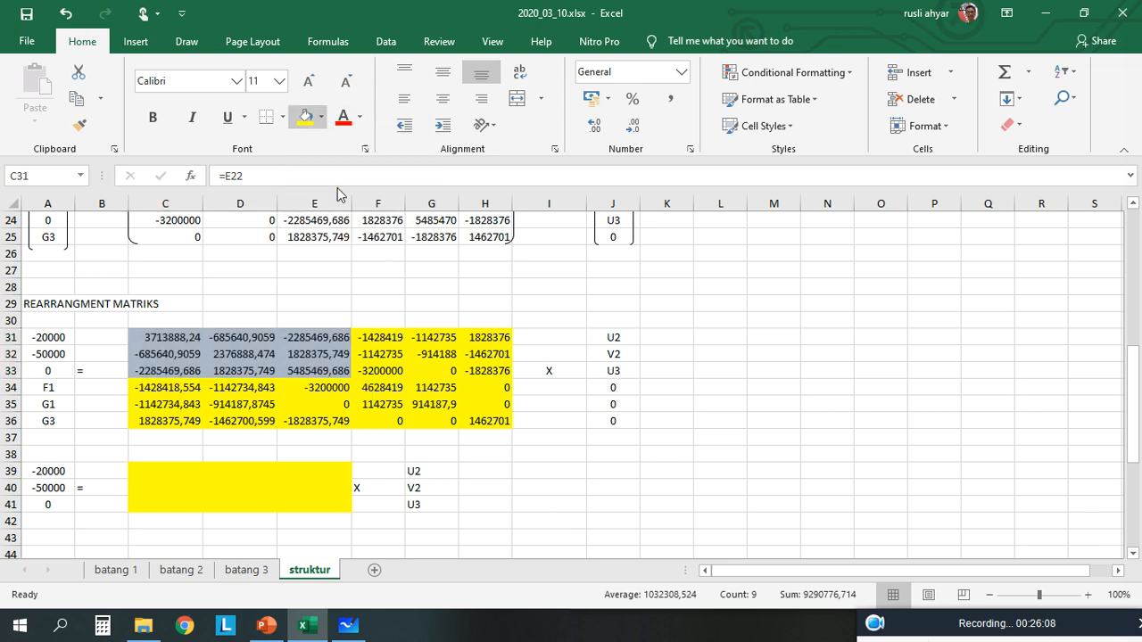
pyautogui.click(420, 443)
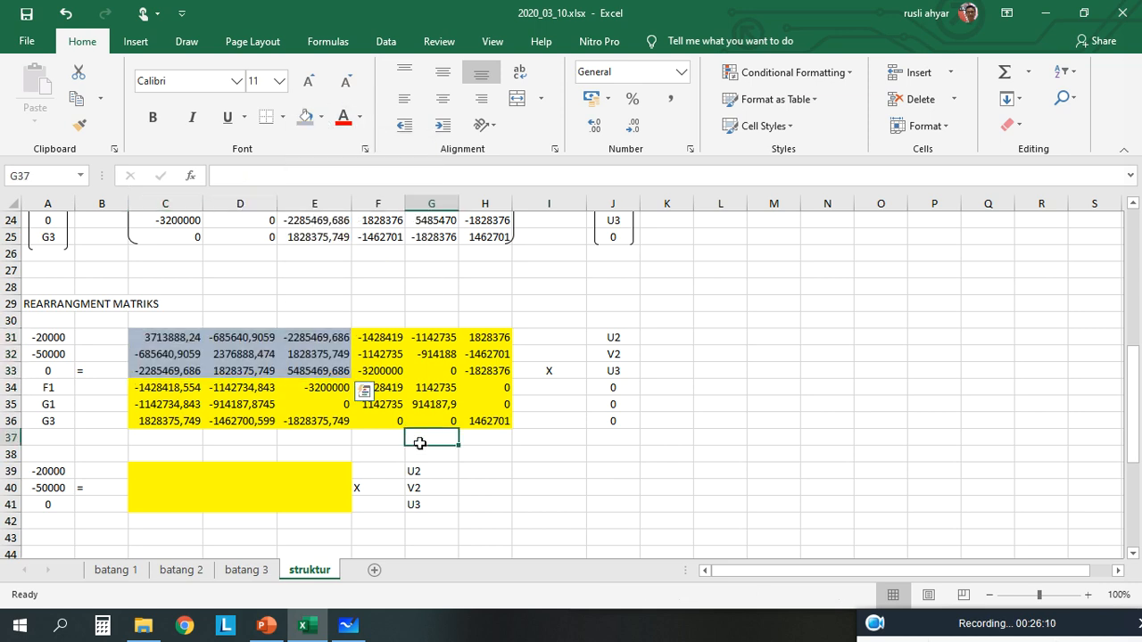
# Set the first cell of the reduced stiffness matrix, C39, to =C31.
pyautogui.click(175, 469)
pyautogui.write('=')
pyautogui.press('Up')
pyautogui.press('Up')
pyautogui.press('Up')
pyautogui.press('Up')
pyautogui.press('Up')
pyautogui.press('Up')
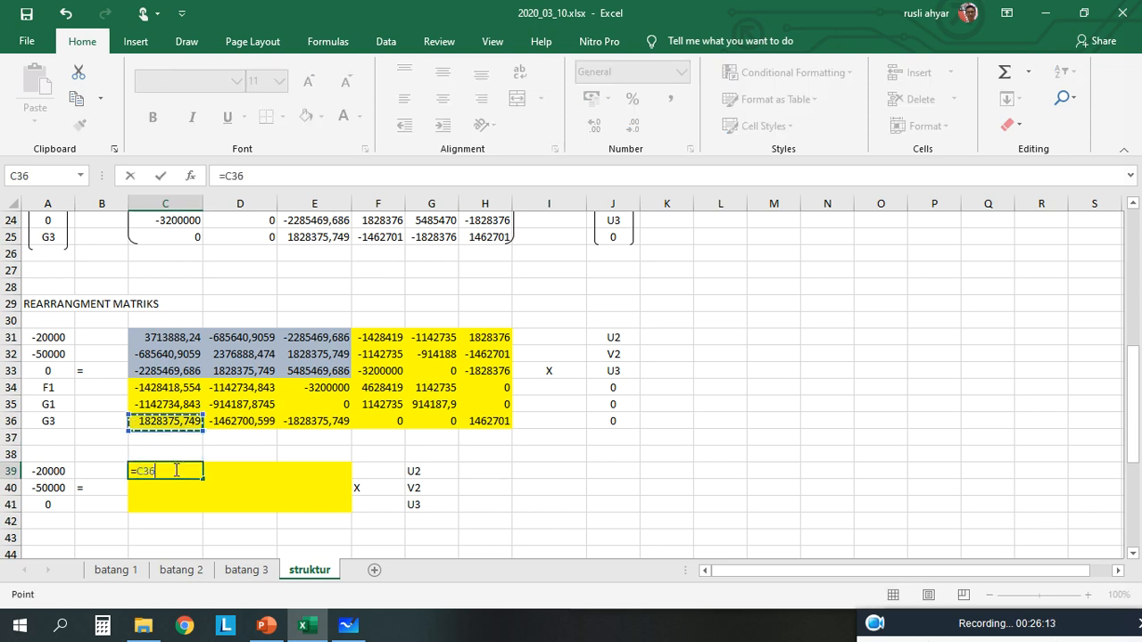
pyautogui.press('Up')
pyautogui.press('Up')
pyautogui.press('Return')
# Copy the C39 formula across to E39 and fill it down to row 41 to complete the reduced stiffness matrix.
pyautogui.press('Up')
pyautogui.hotkey('ctrl', 'c')
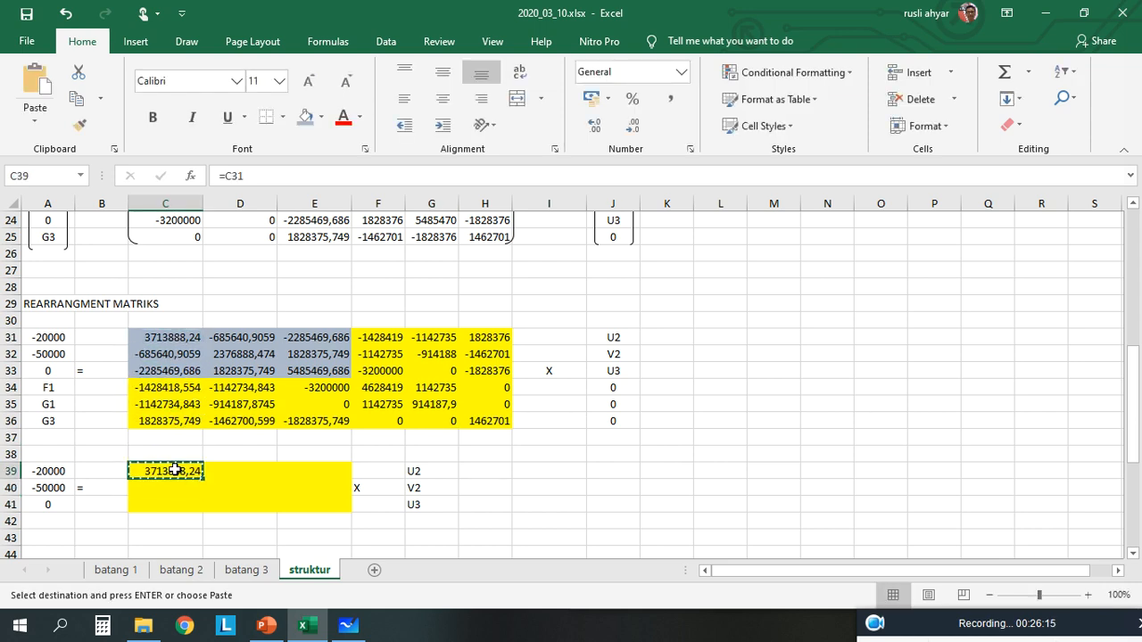
pyautogui.press('Right')
pyautogui.hotkey('ctrl', 'v')
pyautogui.press('Right')
pyautogui.hotkey('ctrl', 'v')
pyautogui.moveTo(175, 470); pyautogui.dragTo(353, 511)
pyautogui.click(505, 504)
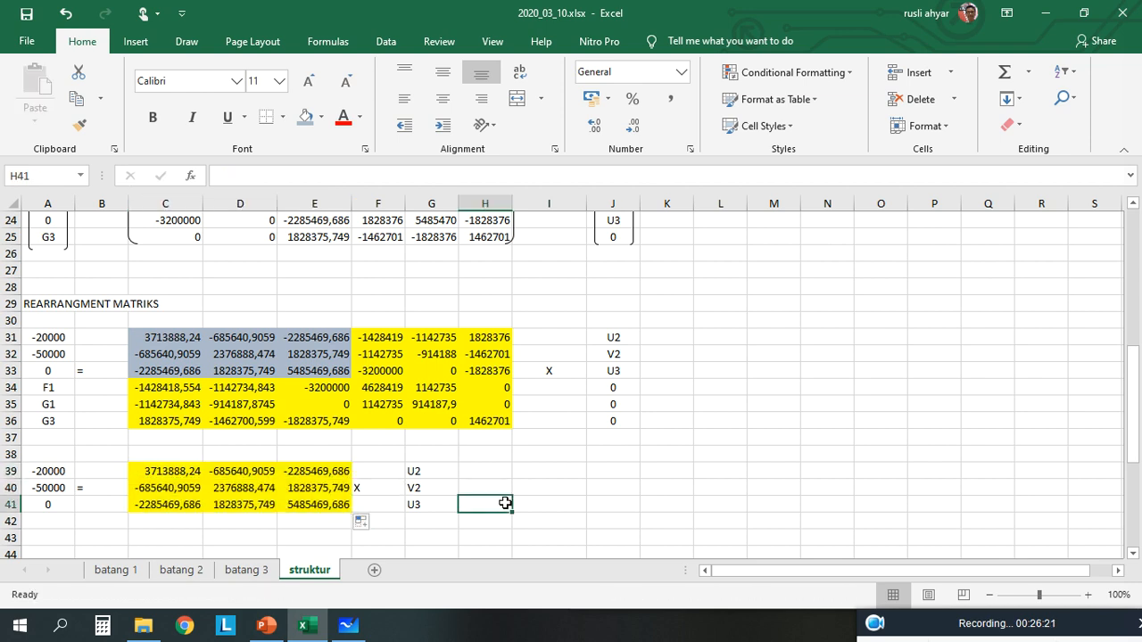
# Start the displacement vector for the inverse equation by setting A43 to =G39.
pyautogui.scroll(-1, 169, 489)
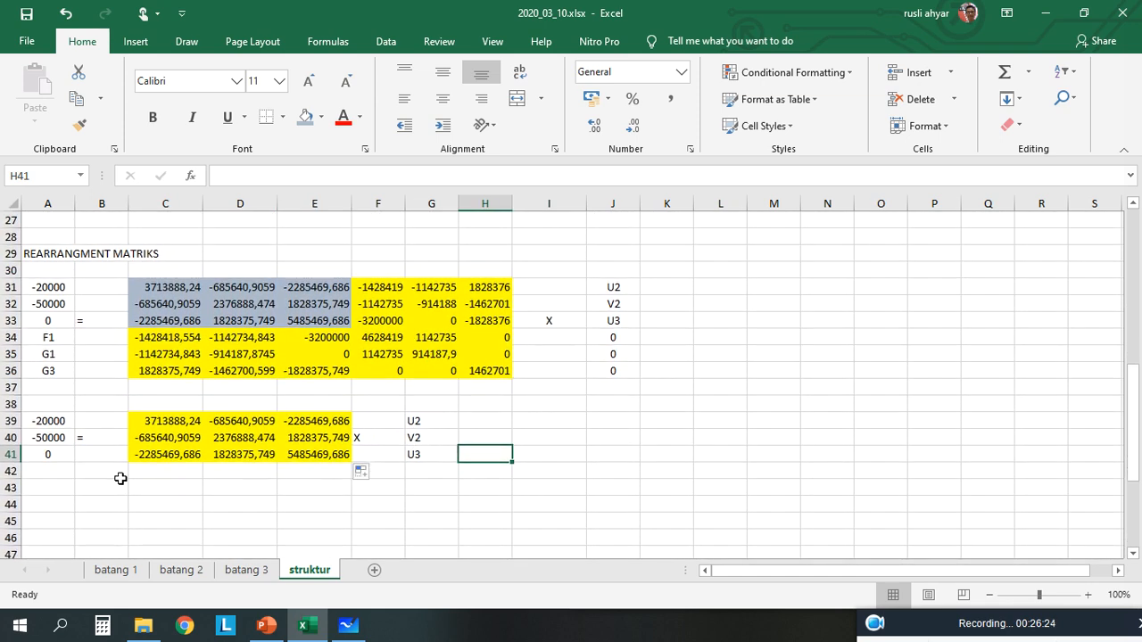
pyautogui.click(51, 490)
pyautogui.write('=')
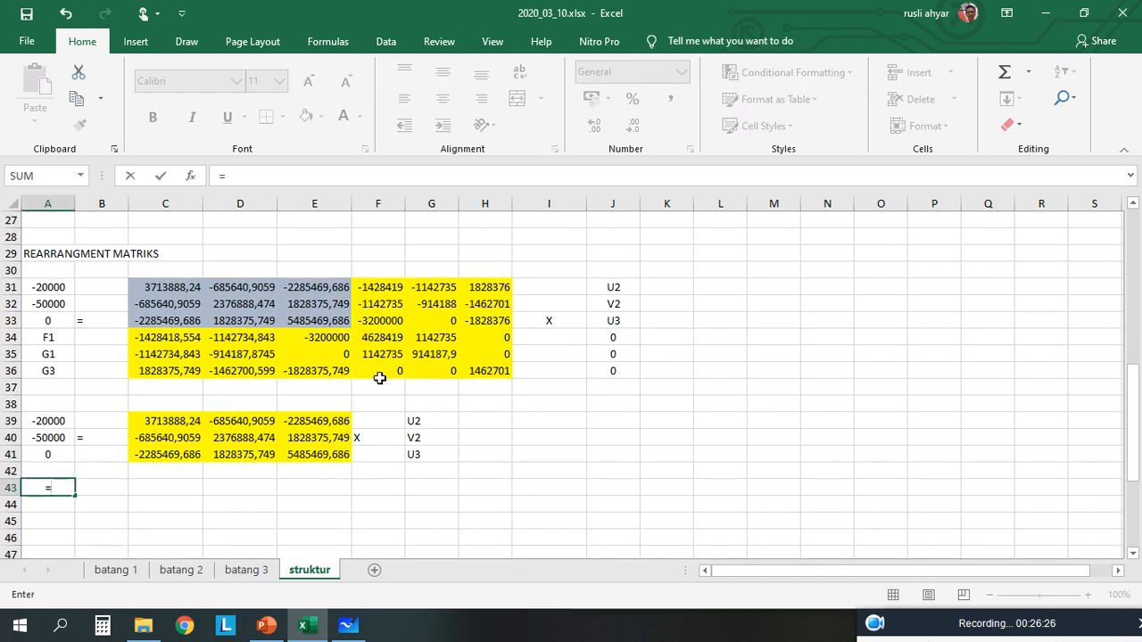
pyautogui.click(426, 424)
pyautogui.hotkey('ctrl', 'Return')
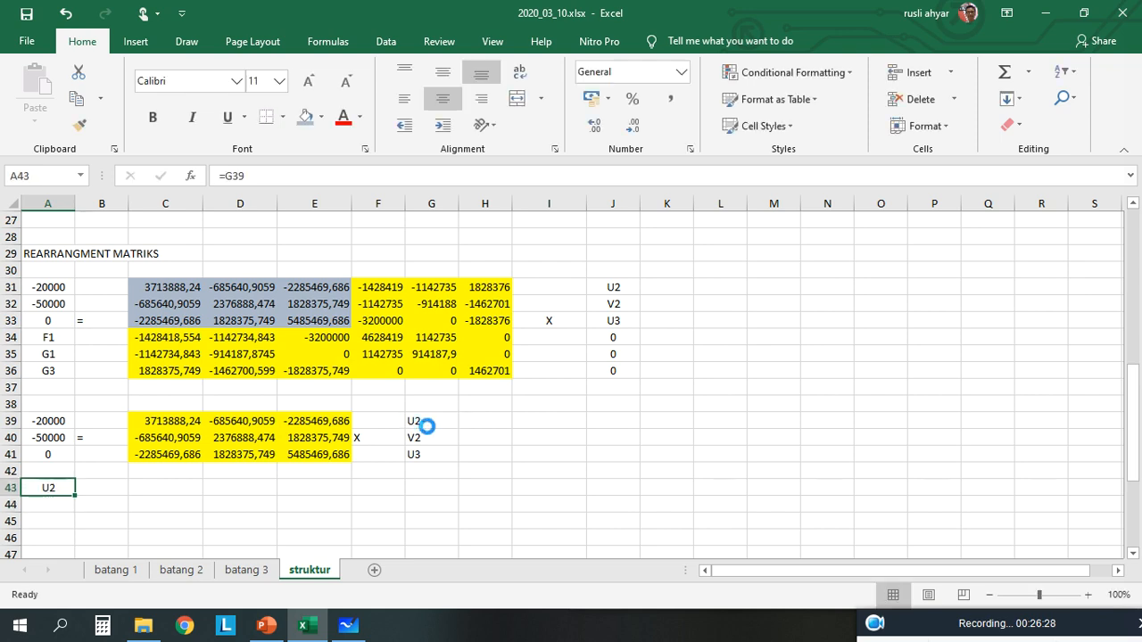
# Copy the A43 formula into A44 and A45, and enter an equals sign in B44.
pyautogui.hotkey('ctrl', 'c')
pyautogui.press('Down')
pyautogui.hotkey('ctrl', 'v')
pyautogui.press('Down')
pyautogui.hotkey('ctrl', 'v')
pyautogui.press('Up')
pyautogui.press('Right')
pyautogui.write("'=")
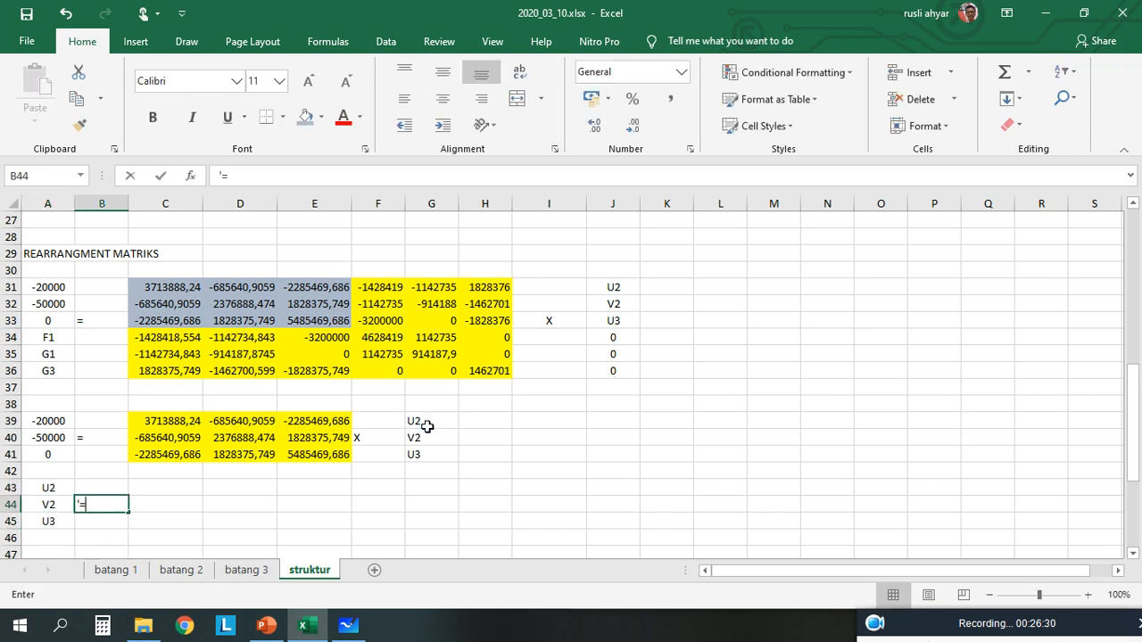
# Calculate the inverse of the reduced stiffness matrix in C43:E45 with the array formula =MINVERSE(C39:E41).
pyautogui.press('Up')
pyautogui.press('Right')
pyautogui.hotkey('shift', 'Right')
pyautogui.hotkey('shift', 'Down')
pyautogui.hotkey('shift', 'Right')
pyautogui.hotkey('shift', 'Down')
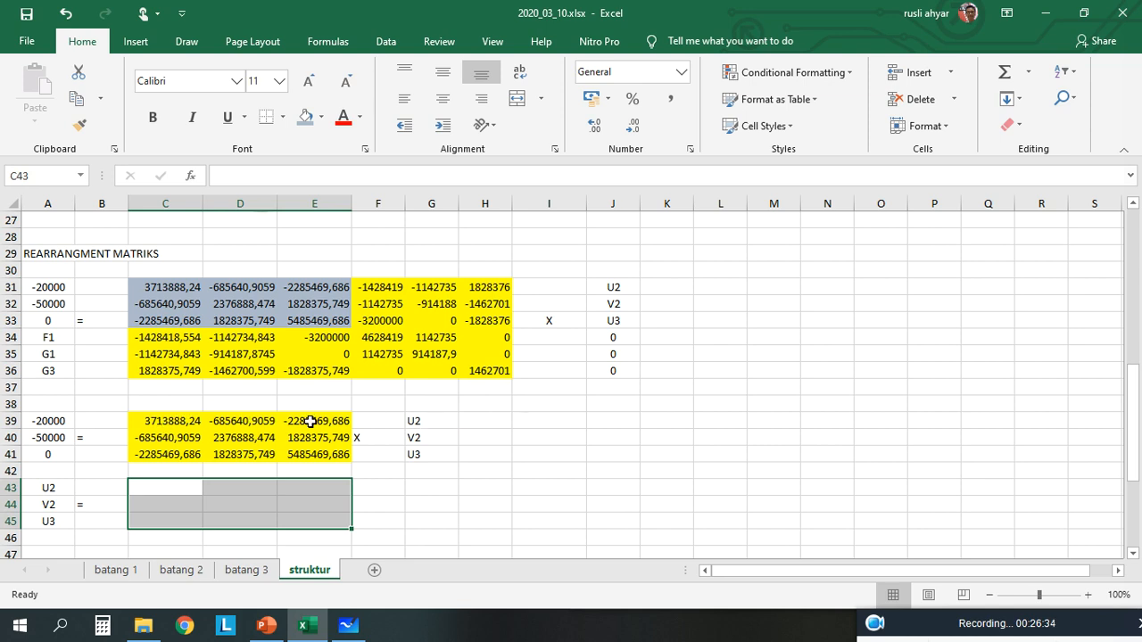
pyautogui.write('=MI')
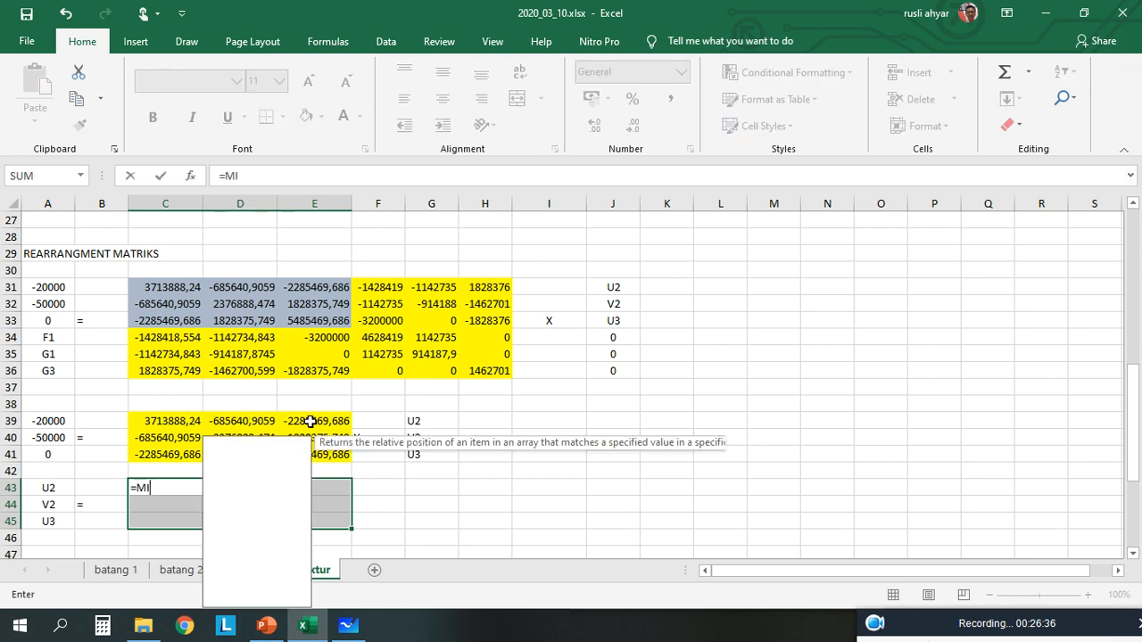
pyautogui.write('NVERSE(')
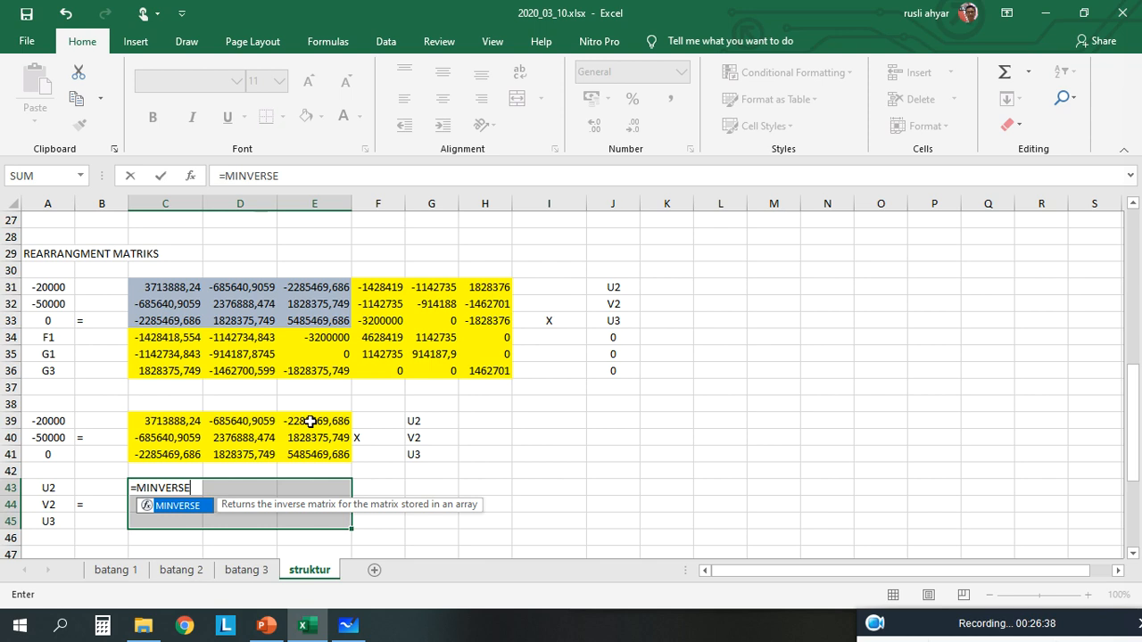
pyautogui.press('Up')
pyautogui.press('Up')
pyautogui.press('Up')
pyautogui.press('Up')
pyautogui.hotkey('shift', 'Right')
pyautogui.hotkey('shift', 'Right')
pyautogui.hotkey('shift', 'Down')
pyautogui.hotkey('shift', 'Down')
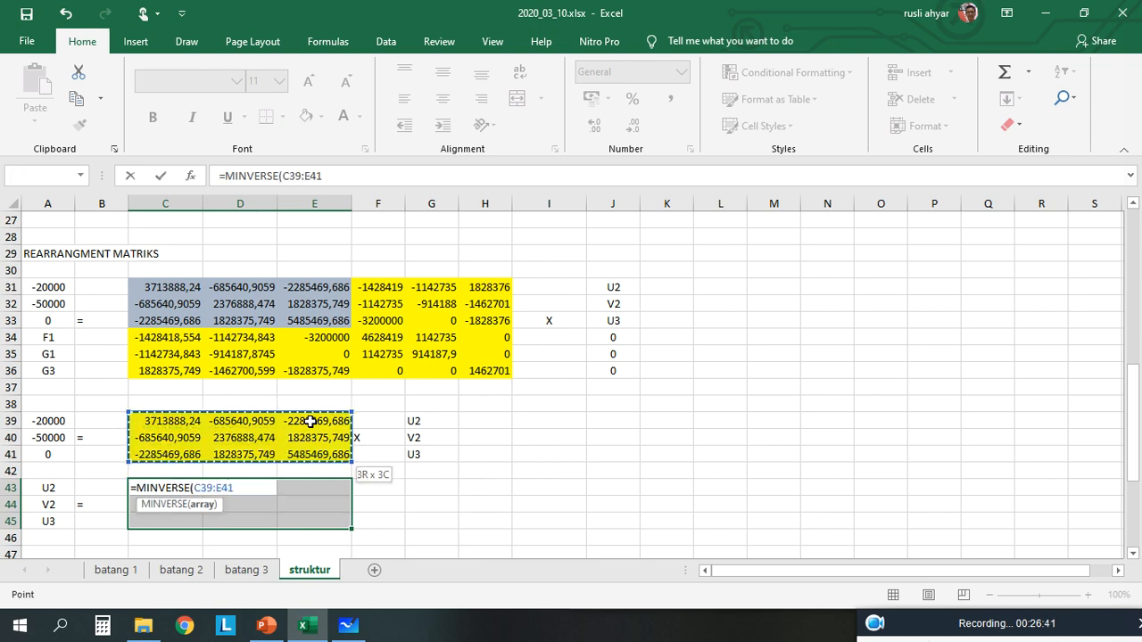
pyautogui.write(')')
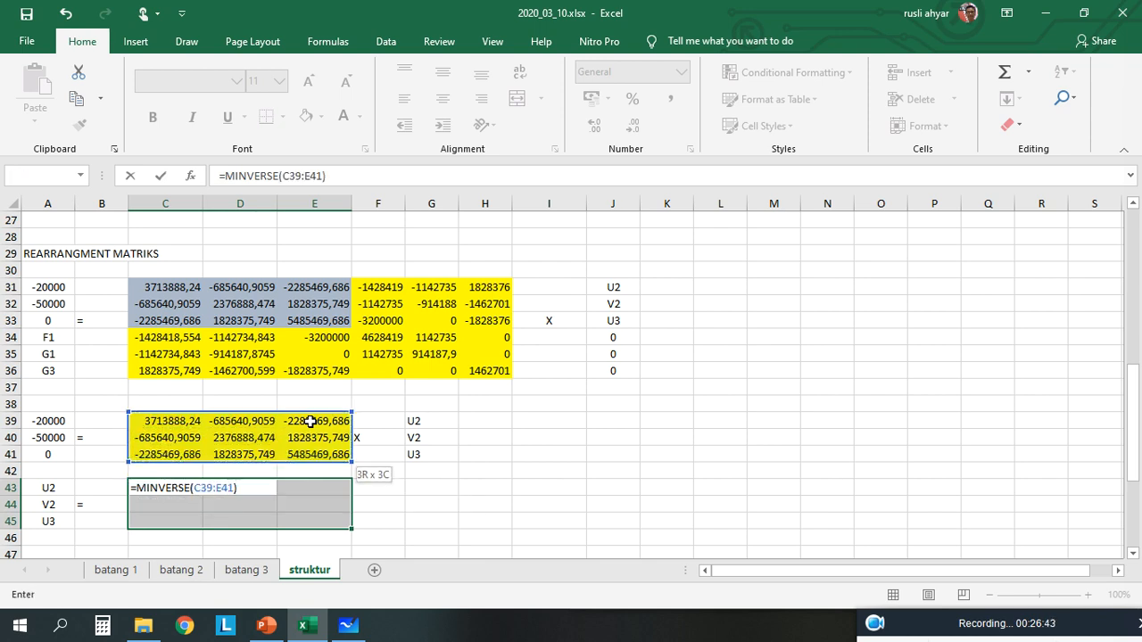
pyautogui.hotkey('ctrl', 'shift', 'Return')
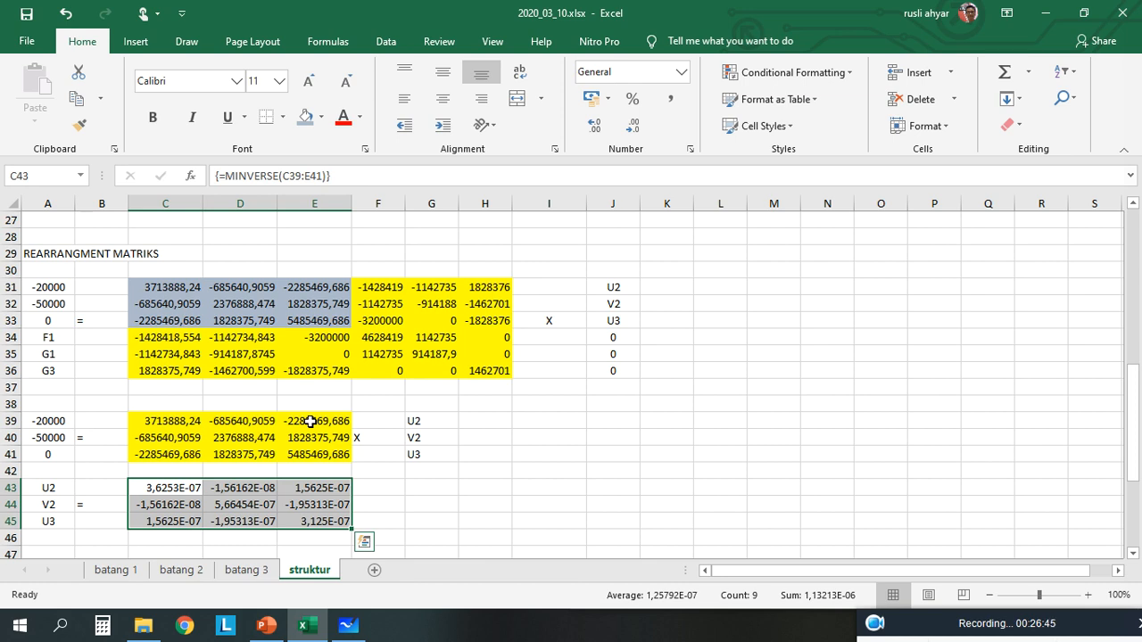
# Enter the multiplication sign X in F44 beside the inverted matrix.
pyautogui.press('Right')
pyautogui.press('Right')
pyautogui.press('Right')
pyautogui.press('Down')
pyautogui.write('X')
pyautogui.press('Right')
# Start the force vector beside the inverted matrix by setting G43 to =A39.
pyautogui.press('Up')
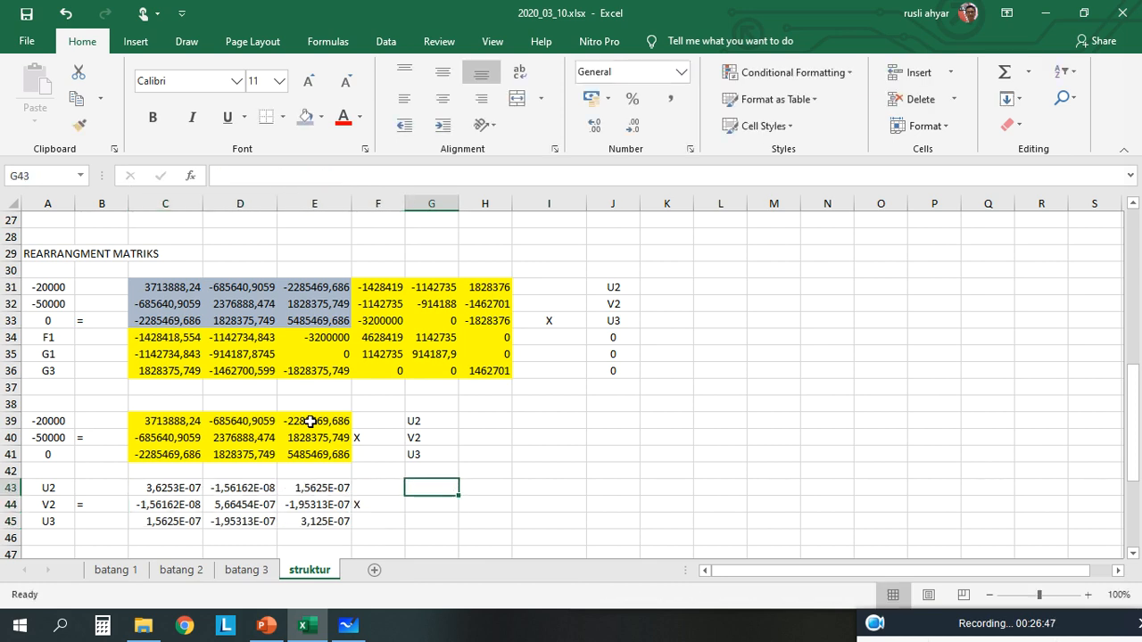
pyautogui.write('=')
pyautogui.press('Up')
pyautogui.press('Up')
pyautogui.press('Left')
pyautogui.press('Up')
pyautogui.press('Left')
pyautogui.press('Left')
pyautogui.press('Left')
pyautogui.press('Up')
pyautogui.press('Left')
pyautogui.press('Left')
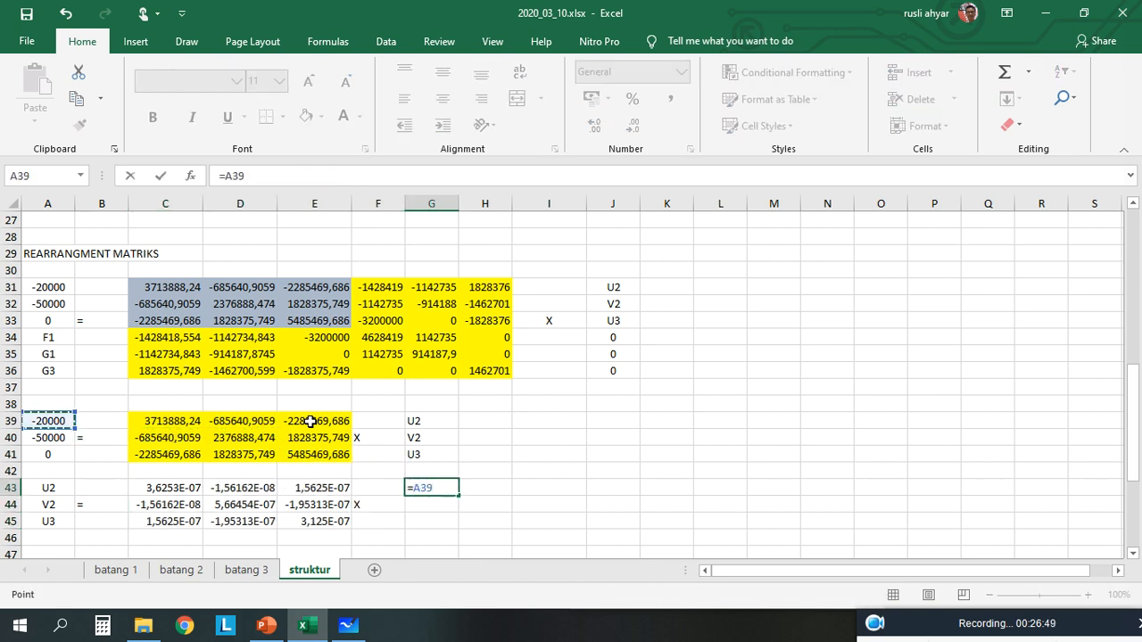
pyautogui.press('Return')
# Copy the G43 formula into G44 and G45 to complete the three-entry force vector.
pyautogui.press('Up')
pyautogui.press('Down')
pyautogui.hotkey('ctrl', 'v')
pyautogui.press('Down')
pyautogui.hotkey('ctrl', 'v')
pyautogui.press('Escape')
# Start the displacement result block below the inverse equation by setting A47 to =A43.
pyautogui.press('Down')
pyautogui.press('Left')
pyautogui.press('Left')
pyautogui.press('Down')
pyautogui.press('Left')
pyautogui.press('Left')
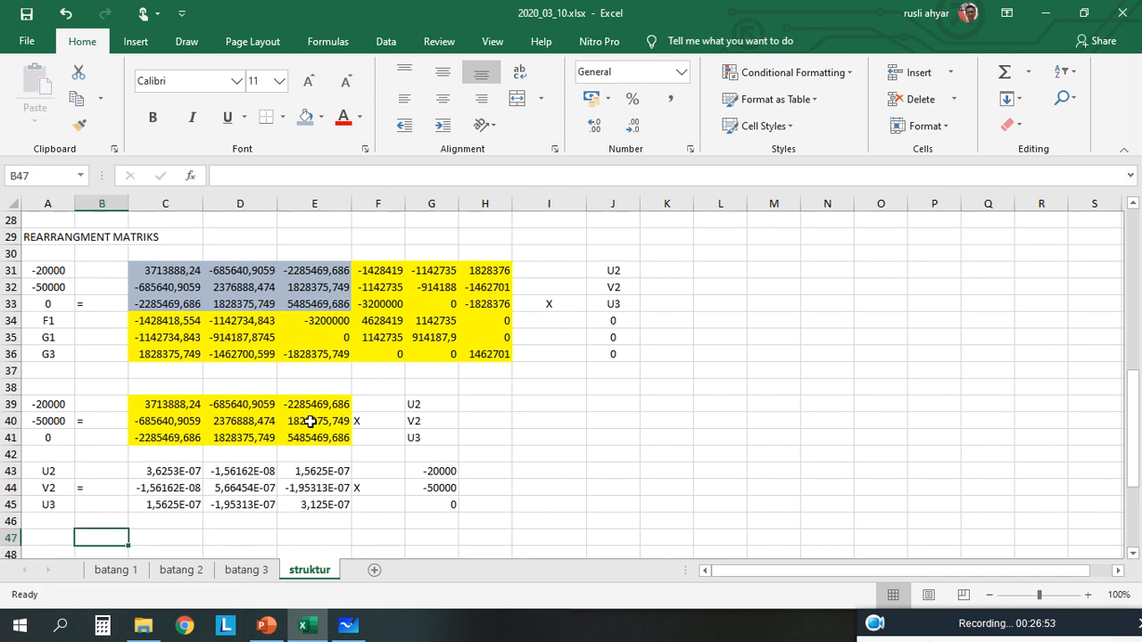
pyautogui.press('Left')
pyautogui.press('Left')
pyautogui.press('Up')
pyautogui.press('Up')
pyautogui.press('Down')
pyautogui.press('Down')
pyautogui.write('=')
pyautogui.press('Up')
pyautogui.press('Up')
pyautogui.press('Up')
pyautogui.press('Up')
pyautogui.press('Return')
# Copy the A47 formula into A48 and A49 to complete the result labels.
pyautogui.press('Up')
pyautogui.hotkey('ctrl', 'c')
pyautogui.press('Down')
pyautogui.hotkey('ctrl', 'v')
pyautogui.press('Down')
pyautogui.hotkey('ctrl', 'v')
pyautogui.press('Up')
pyautogui.hotkey('ctrl', 'Right')
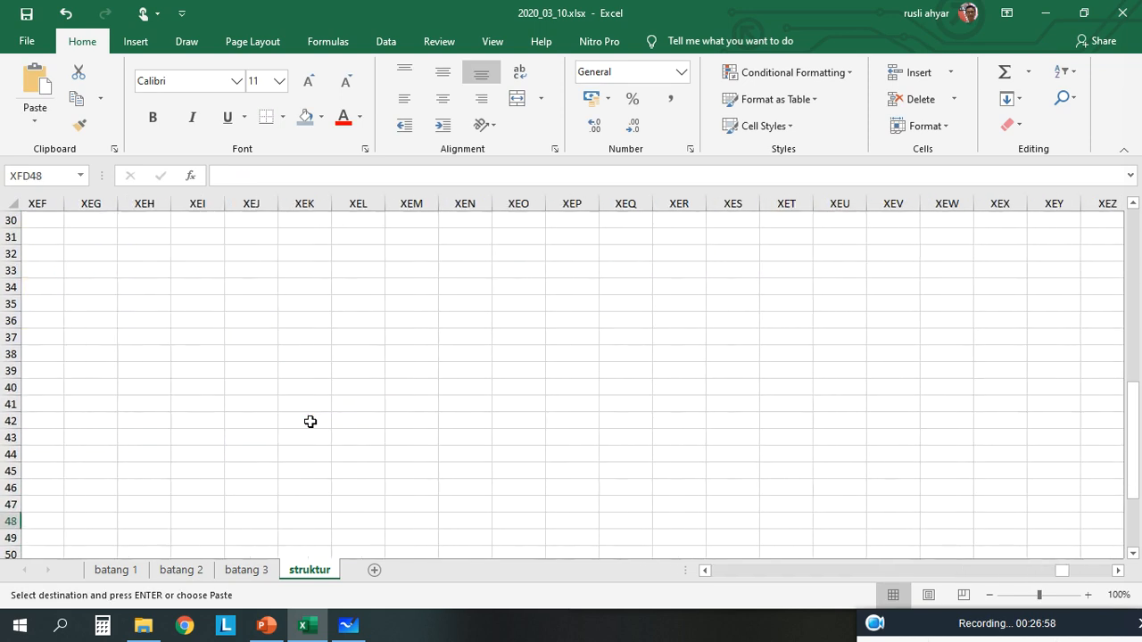
# Enter an equals sign in B48 beside the V2 label of the displacement result block.
pyautogui.hotkey('ctrl', 'Left')
pyautogui.press('Right')
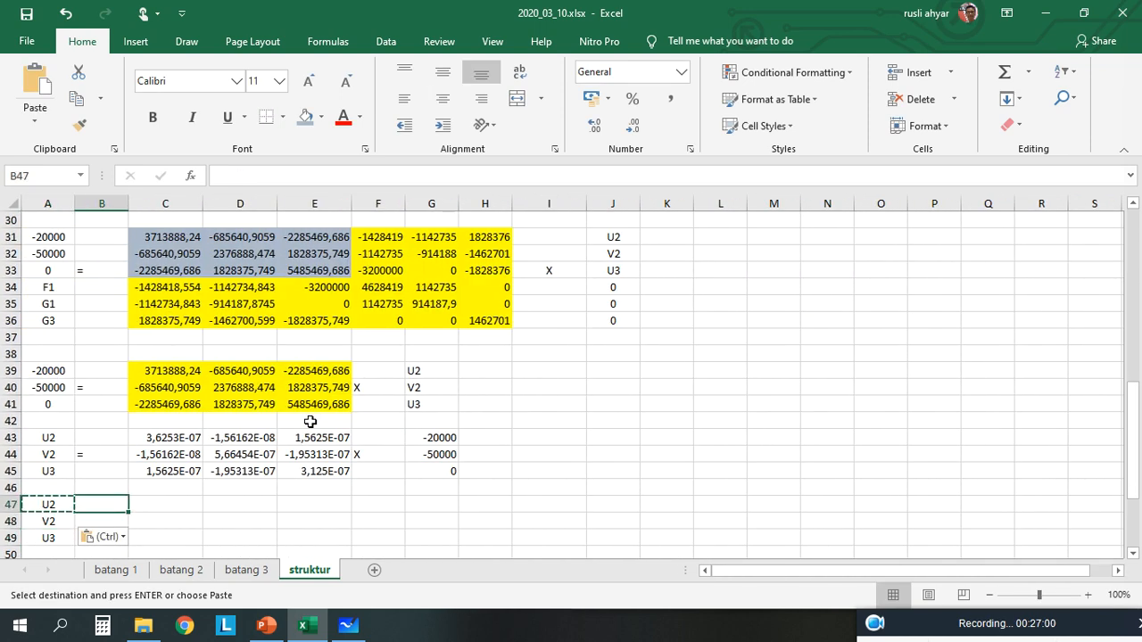
pyautogui.press('Escape')
pyautogui.write('=')
pyautogui.press('Return')
pyautogui.press('Right')
pyautogui.press('Up')
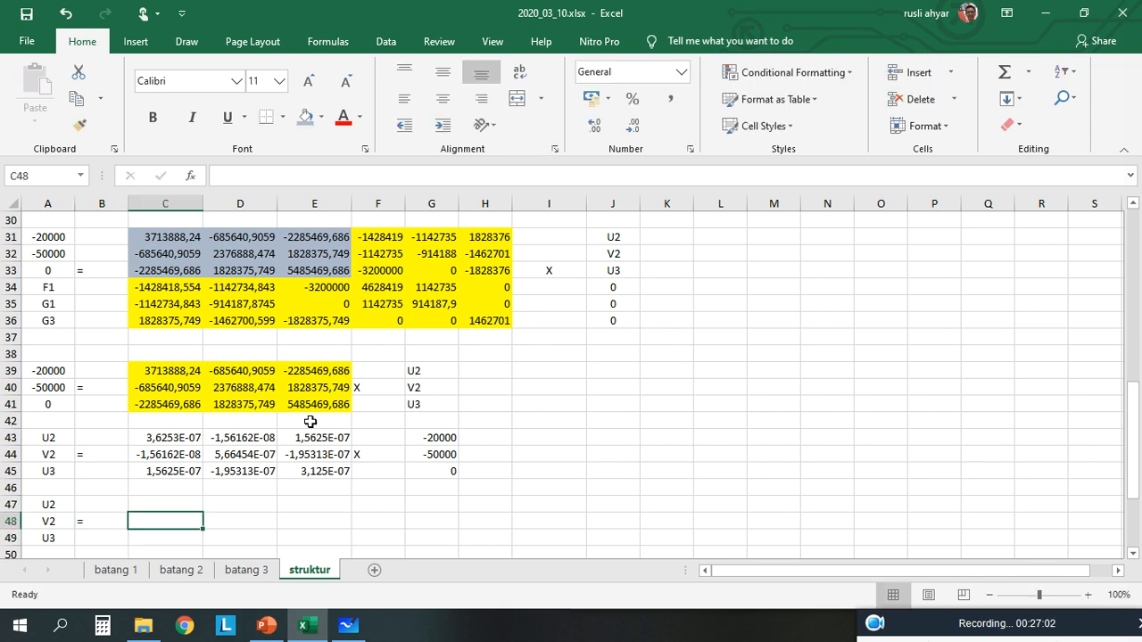
# Begin an MMULT formula across C47:C49 with the inverted stiffness matrix C43:E45 as its first array.
pyautogui.scroll(-1, 309, 421)
pyautogui.press('Up')
pyautogui.hotkey('shift', 'Down')
pyautogui.hotkey('shift', 'Down')
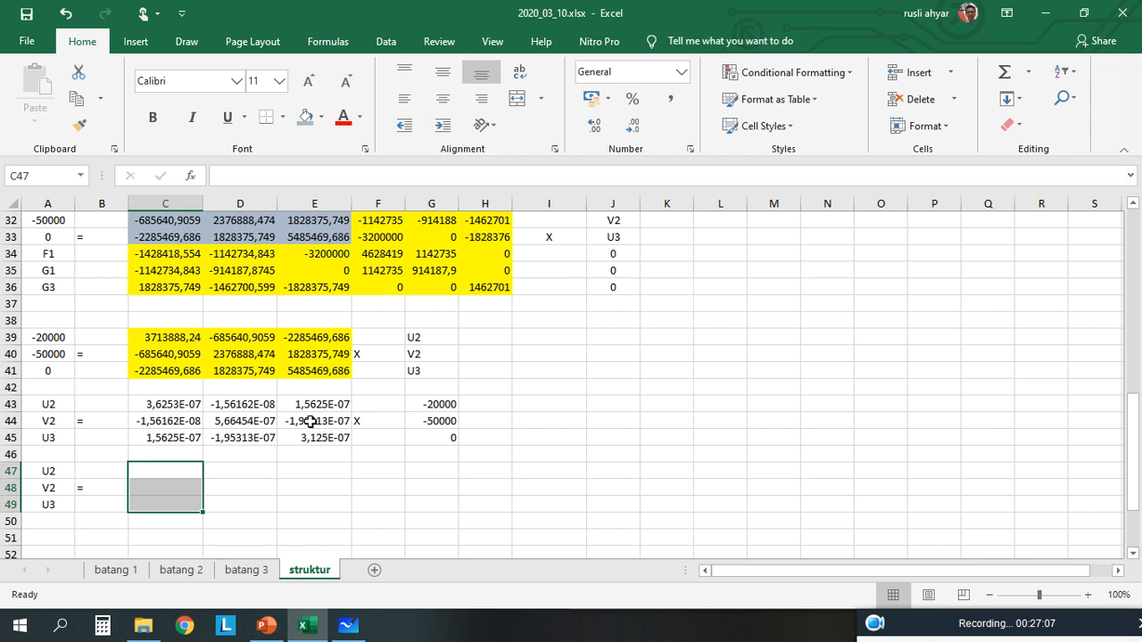
pyautogui.write('=MMULTS')
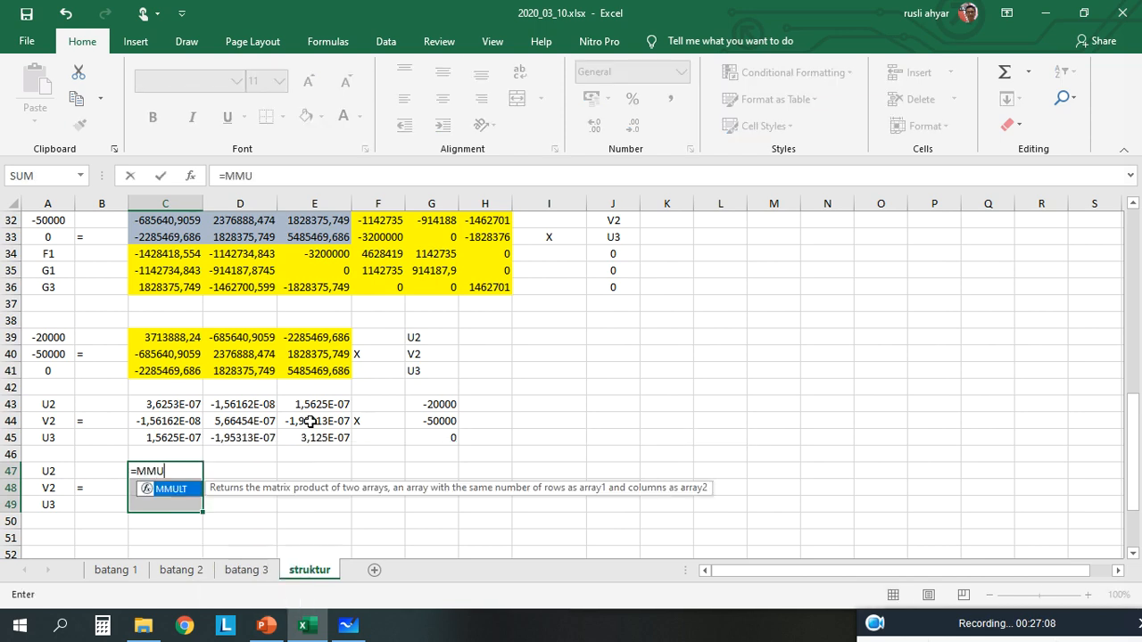
pyautogui.press('BackSpace')
pyautogui.write('(')
pyautogui.press('Up')
pyautogui.press('Up')
pyautogui.press('Up')
pyautogui.press('Up')
pyautogui.hotkey('shift', 'Right')
pyautogui.hotkey('shift', 'Right')
pyautogui.hotkey('shift', 'Down')
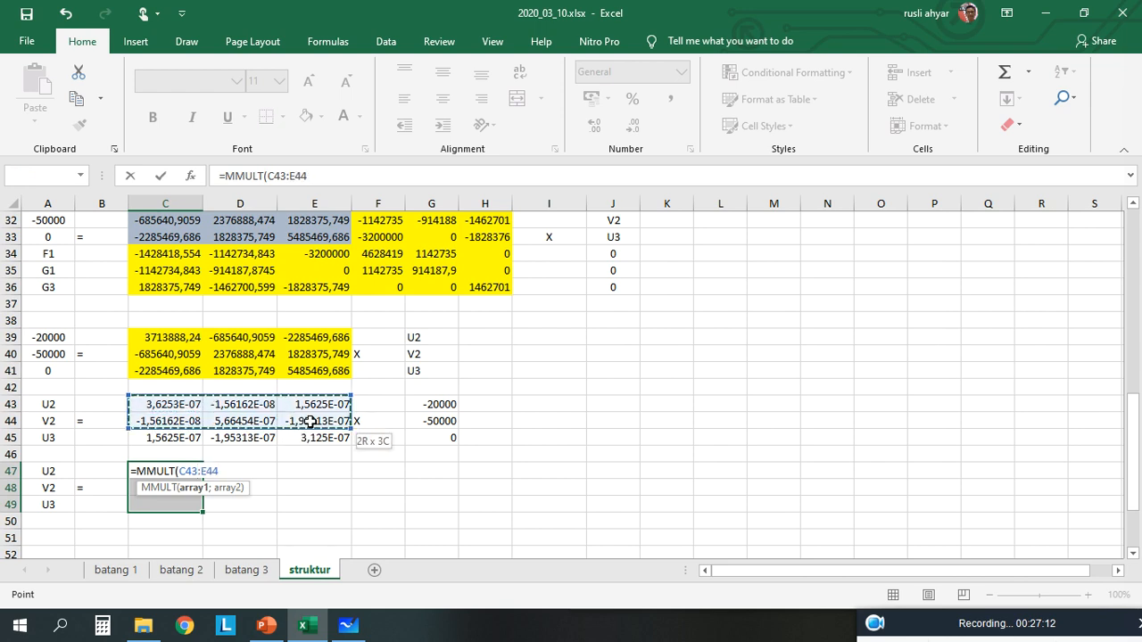
pyautogui.hotkey('shift', 'Down')
# Complete the MMULT formula with force vector G43:G45 as the second array and commit it as an array formula.
pyautogui.write(';')
pyautogui.press('Up')
pyautogui.press('Right')
pyautogui.press('Right')
pyautogui.press('Right')
pyautogui.press('Right')
pyautogui.press('Up')
pyautogui.press('Up')
pyautogui.press('Up')
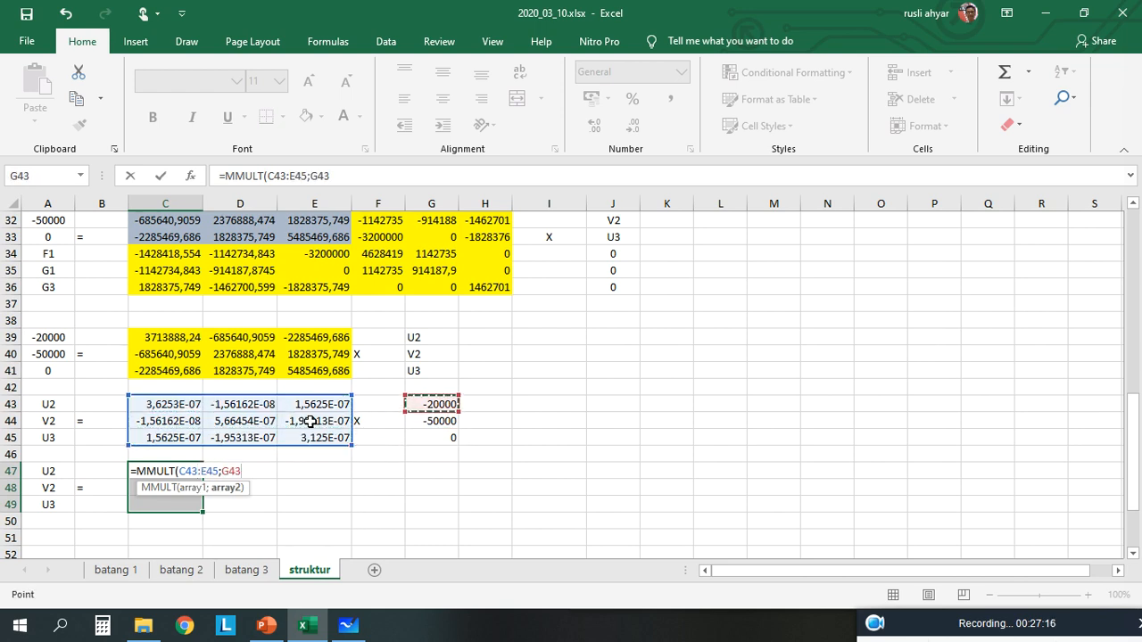
pyautogui.hotkey('shift', 'Down')
pyautogui.hotkey('shift', 'Down')
pyautogui.write(')')
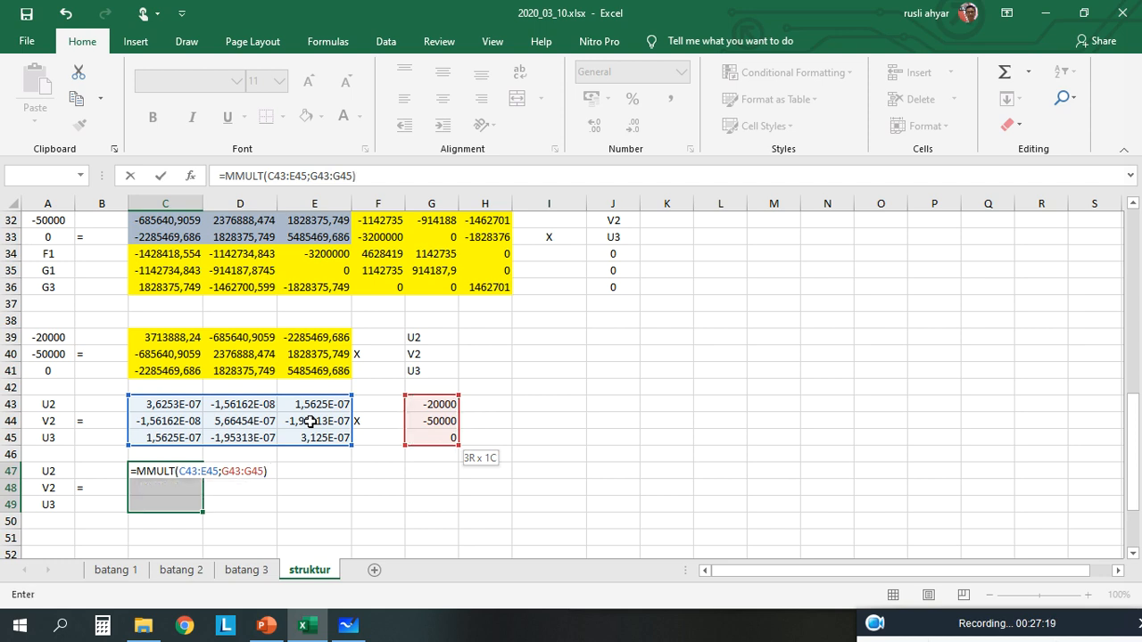
pyautogui.hotkey('ctrl', 'shift', 'Return')
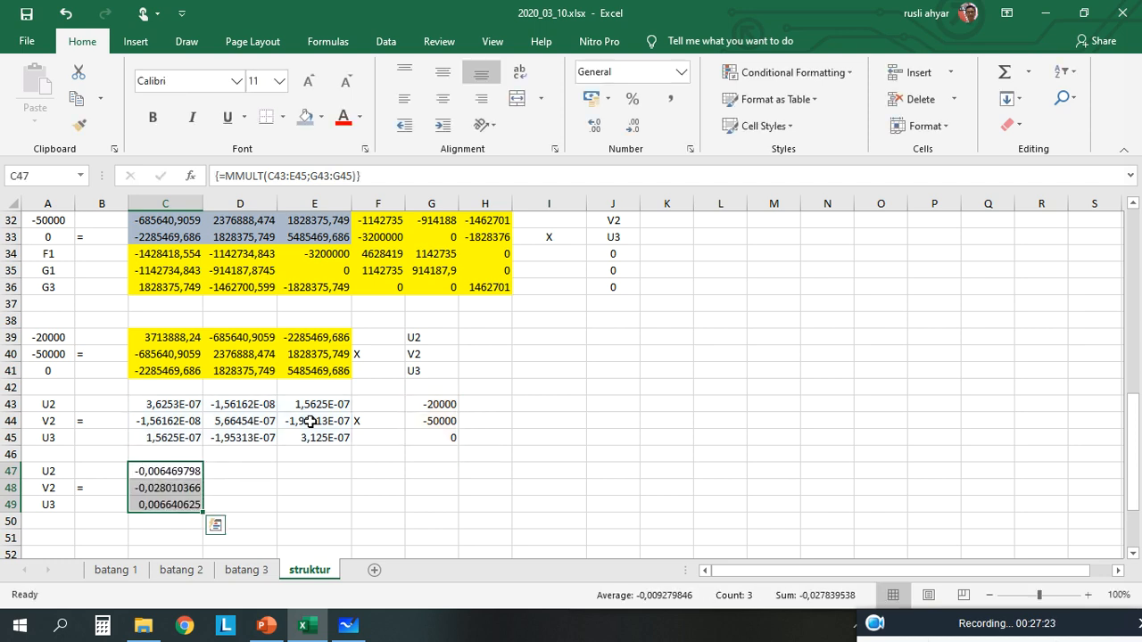
# Label the three displacement results with the unit mm in D47, D48 and D49.
pyautogui.press('Right')
pyautogui.write('mm')
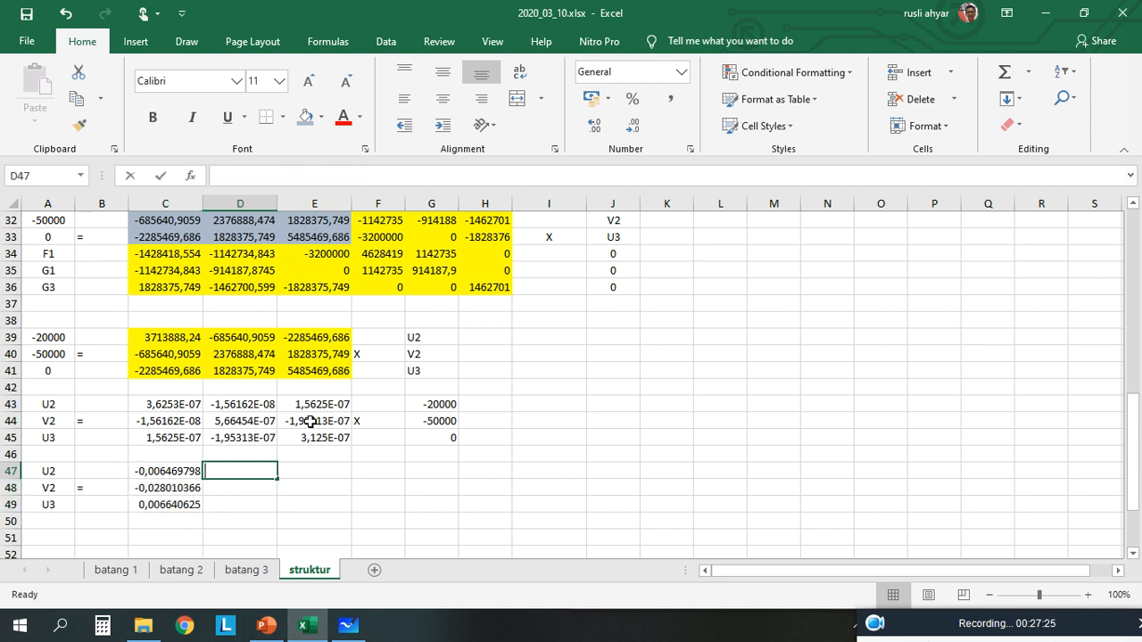
pyautogui.press('Return')
pyautogui.write('mm')
pyautogui.press('Return')
pyautogui.write('mm')
pyautogui.press('Return')
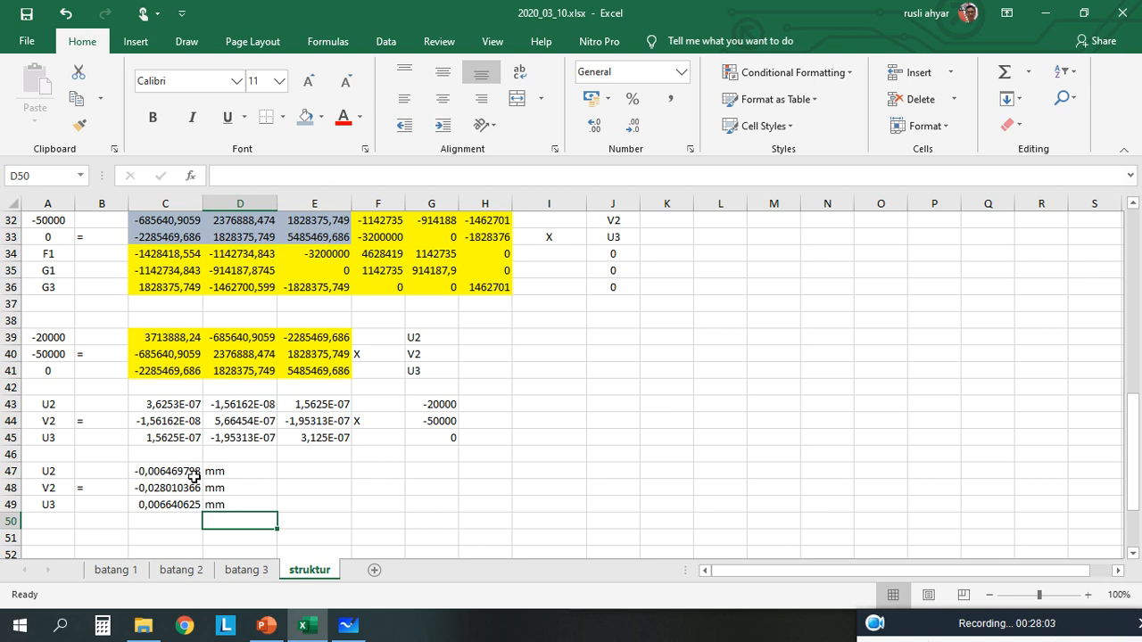
# Review the calculation procedure slide in PowerPoint, and return to the Excel workbook.
pyautogui.click(266, 626)
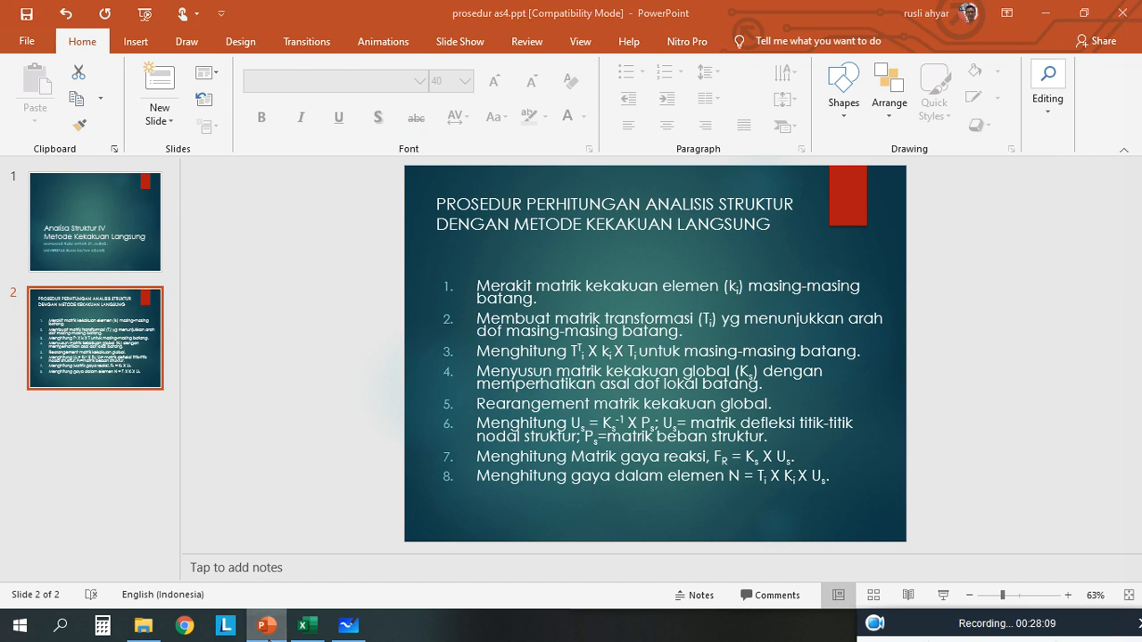
pyautogui.click(268, 629)
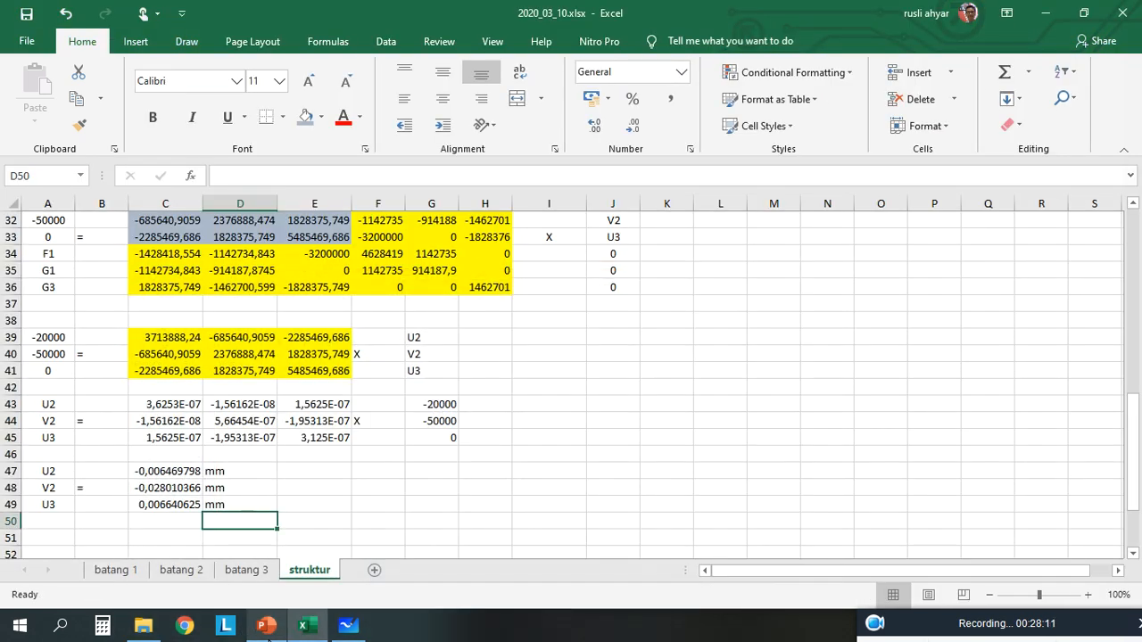
pyautogui.click(447, 521)
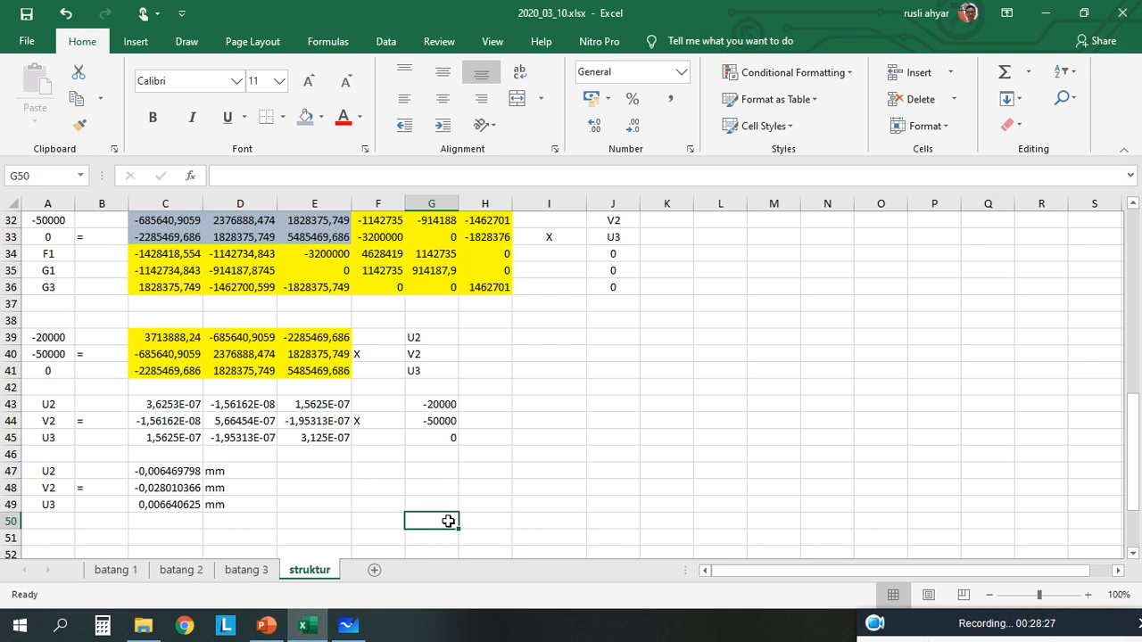
pyautogui.moveTo(1018, 636); pyautogui.dragTo(842, 416)
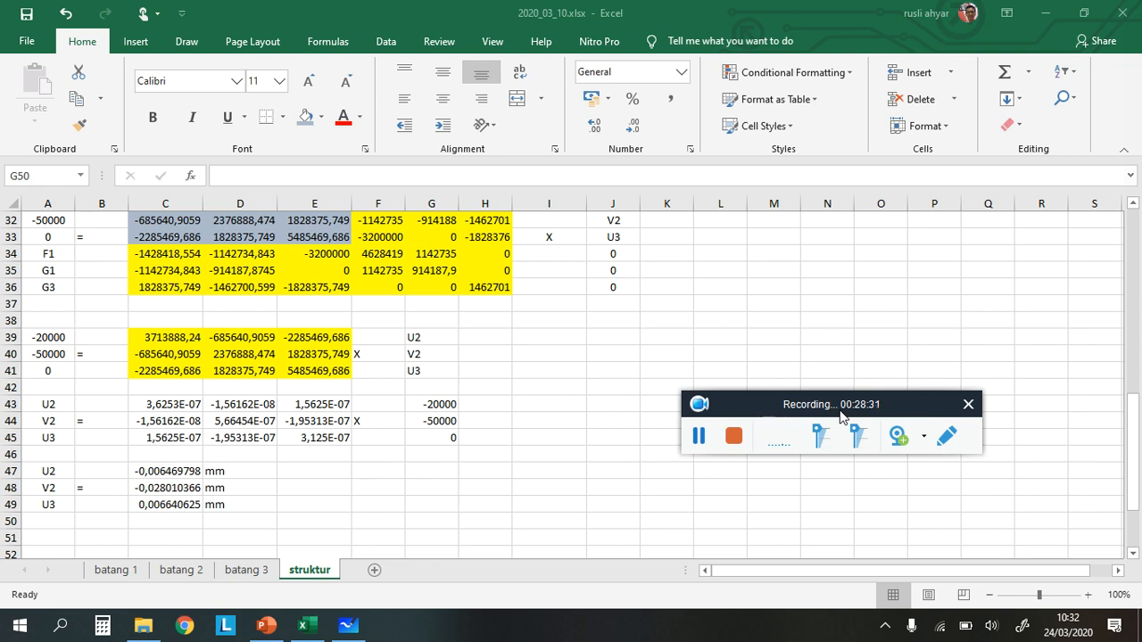